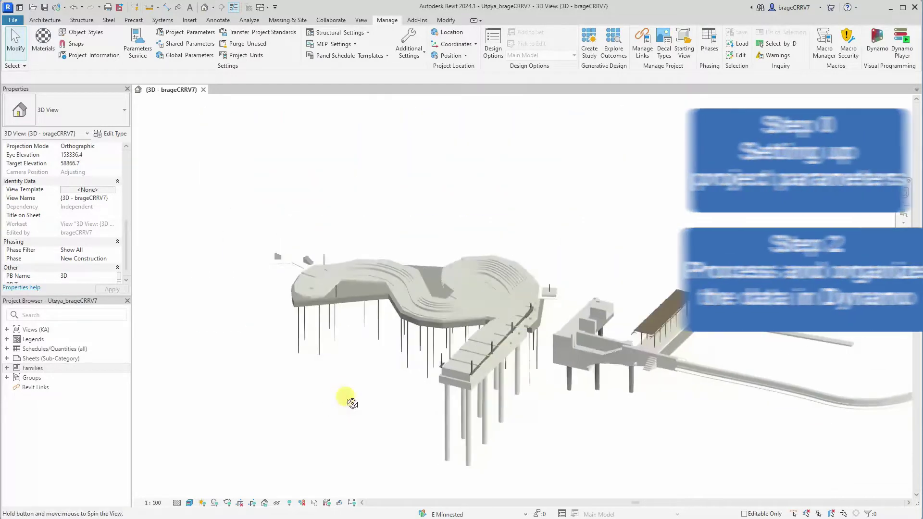
# Step: Select all 29 steel core pile instances (SA) and temporarily isolate them in the 3D view
pyautogui.click(363, 346)
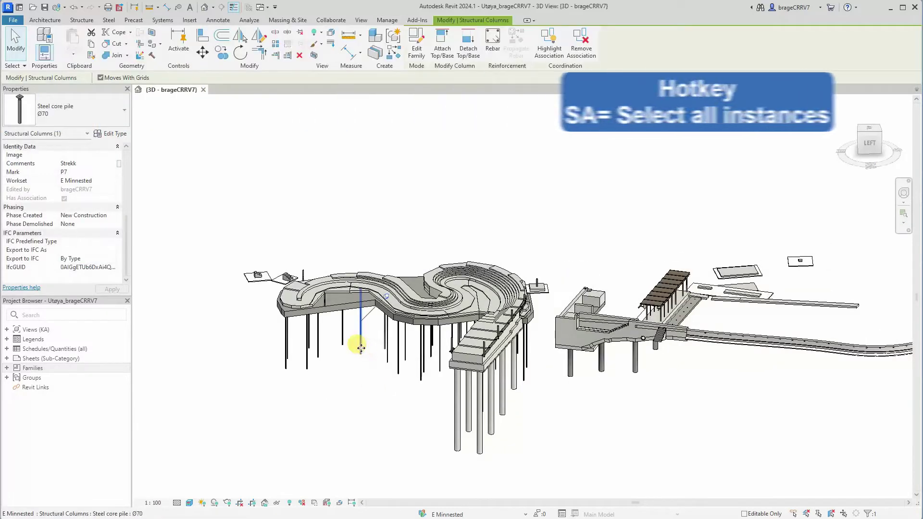
pyautogui.press('s')
pyautogui.press('a')
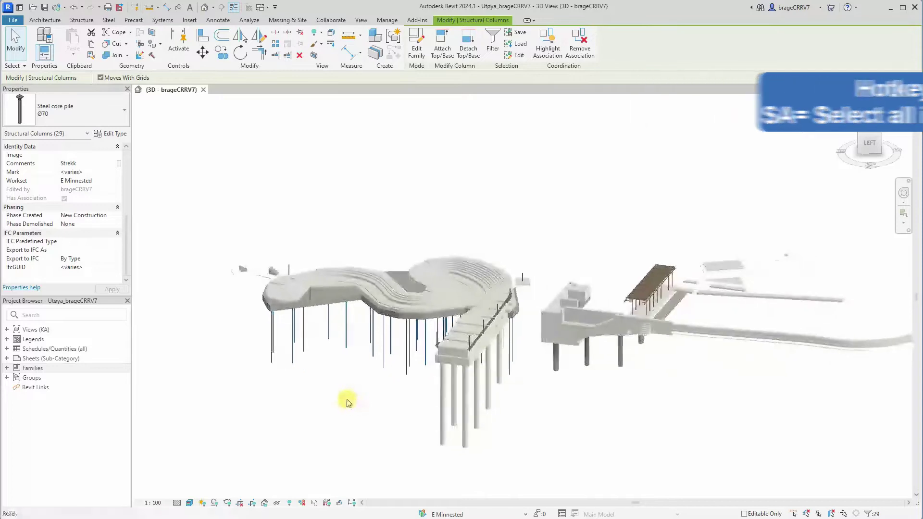
pyautogui.click(277, 503)
pyautogui.click(319, 473)
pyautogui.press('Escape')
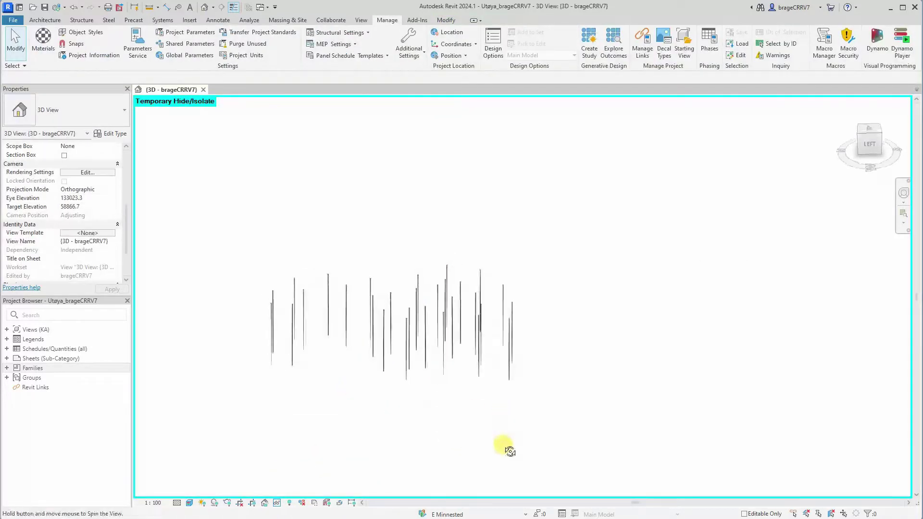
# Step: Define a new project parameter x for Structural Columns, data type Number, grouped under Data
pyautogui.click(186, 33)
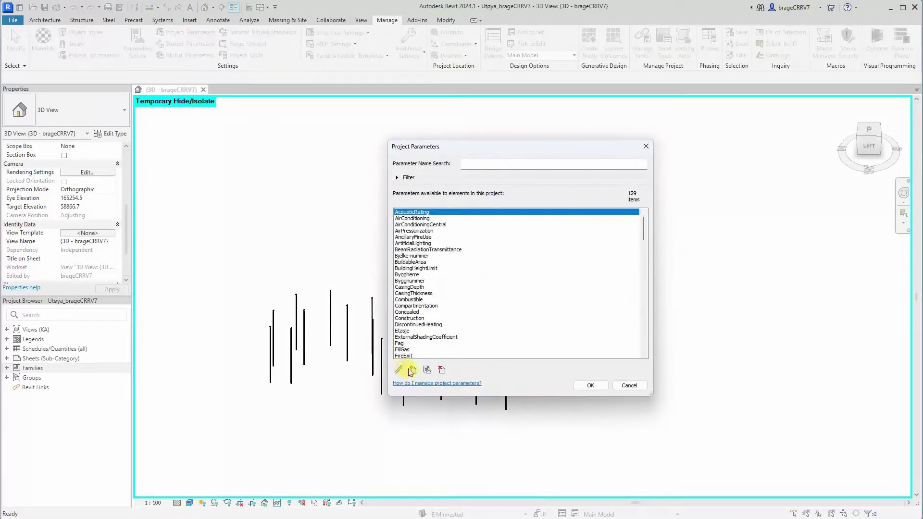
pyautogui.click(411, 371)
pyautogui.write('x')
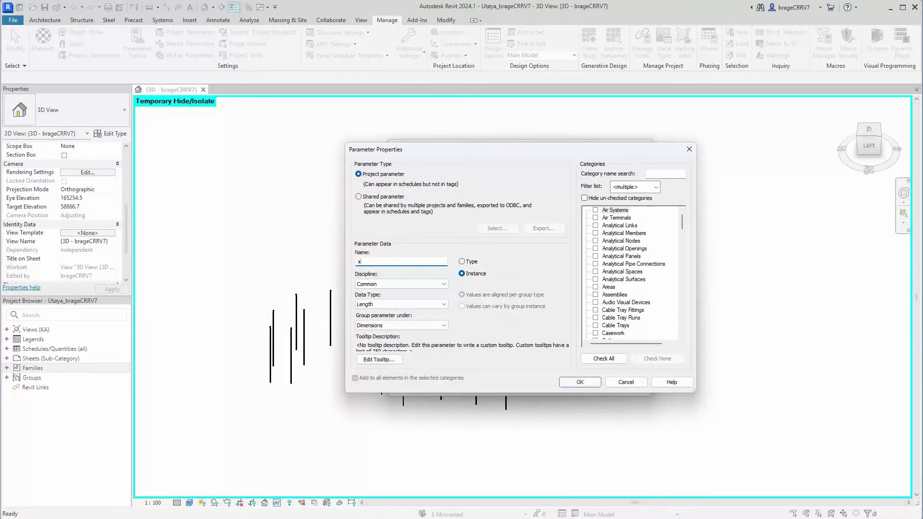
pyautogui.click(625, 280)
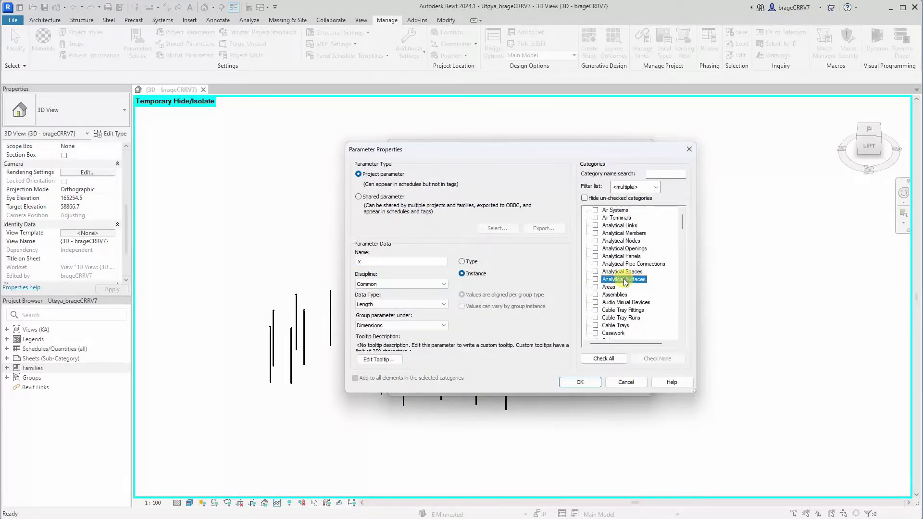
pyautogui.scroll(-20, 625, 281)
pyautogui.click(609, 287)
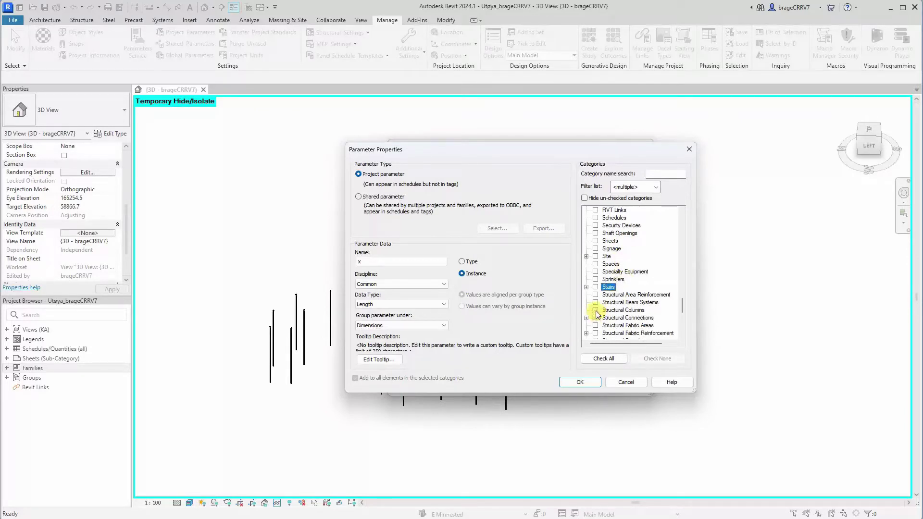
pyautogui.click(596, 311)
pyautogui.click(406, 306)
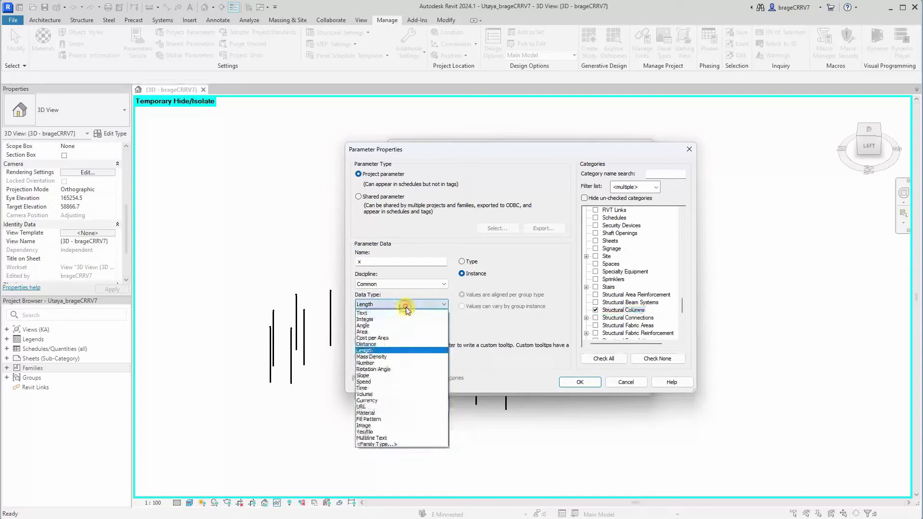
pyautogui.press('Down')
pyautogui.press('Down')
pyautogui.press('Return')
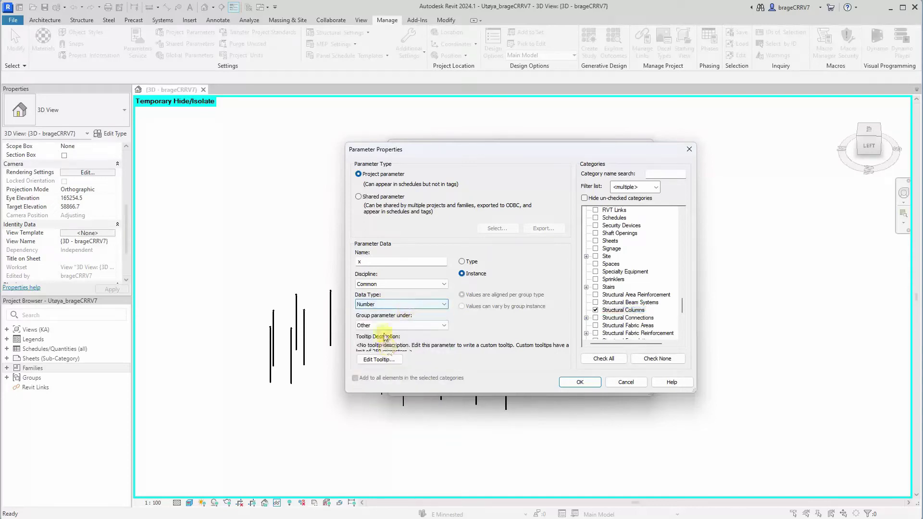
pyautogui.click(391, 326)
pyautogui.press('d')
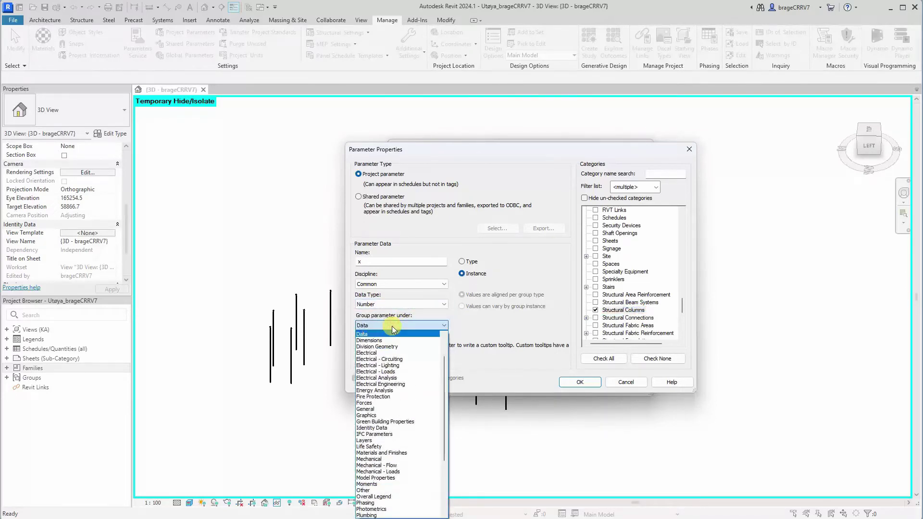
# Step: Confirm parameter x, close Project Parameters and select a pile to see it in Properties
pyautogui.click(386, 334)
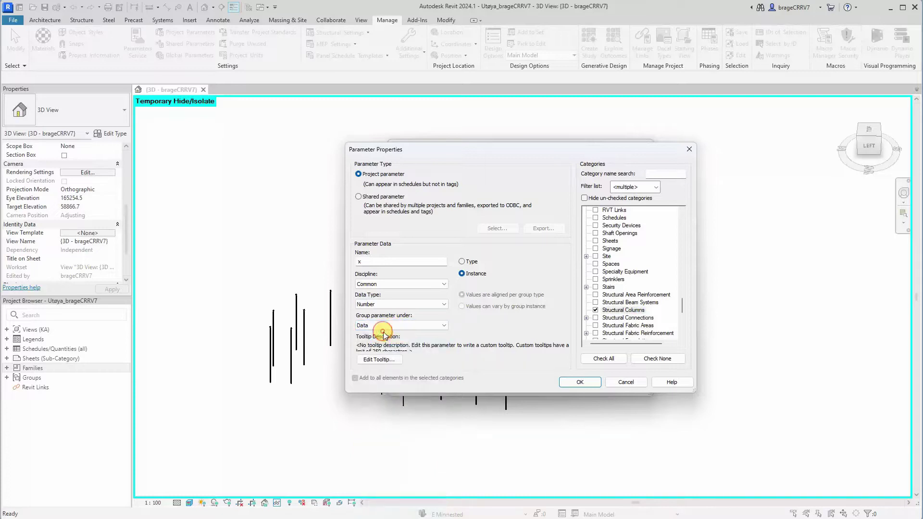
pyautogui.click(569, 382)
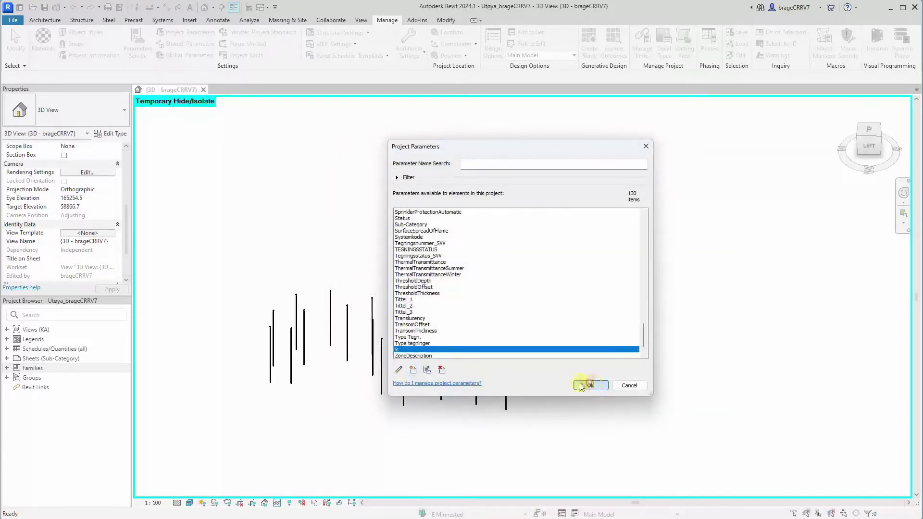
pyautogui.click(590, 385)
pyautogui.click(349, 356)
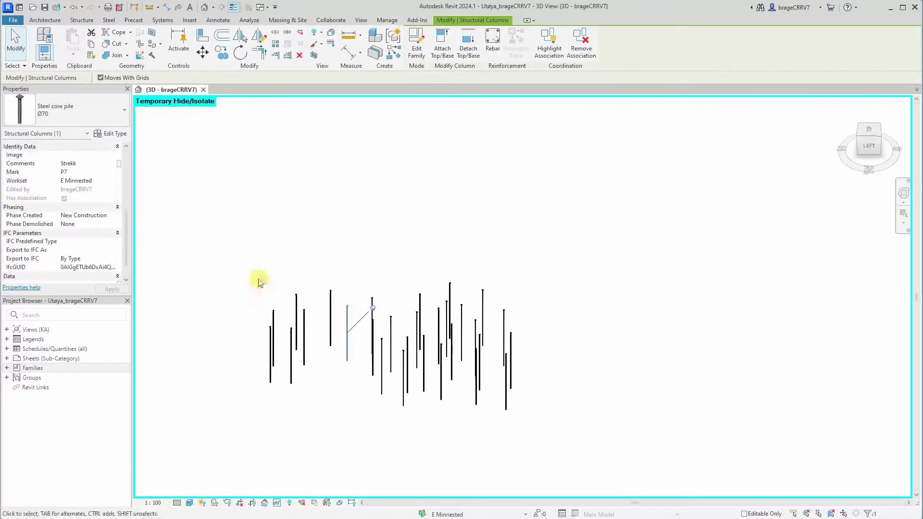
pyautogui.moveTo(131, 224); pyautogui.dragTo(148, 224)
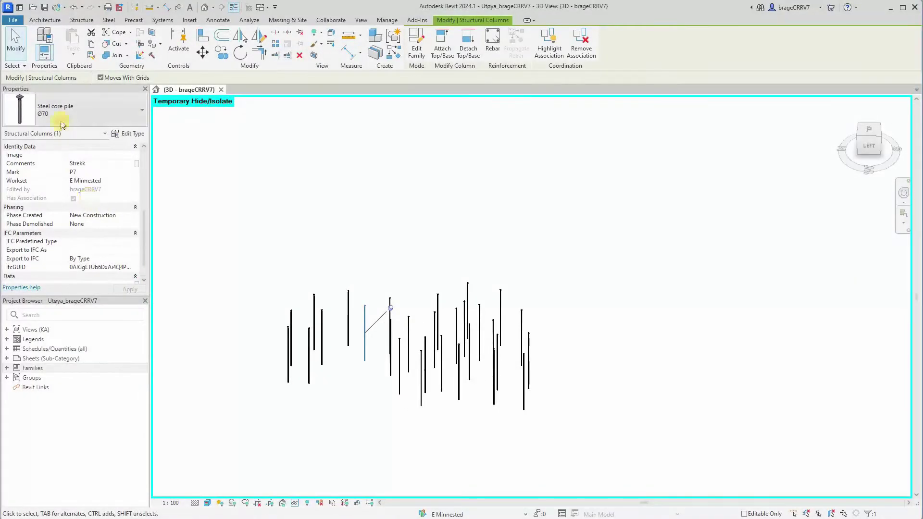
pyautogui.scroll(-1, 102, 206)
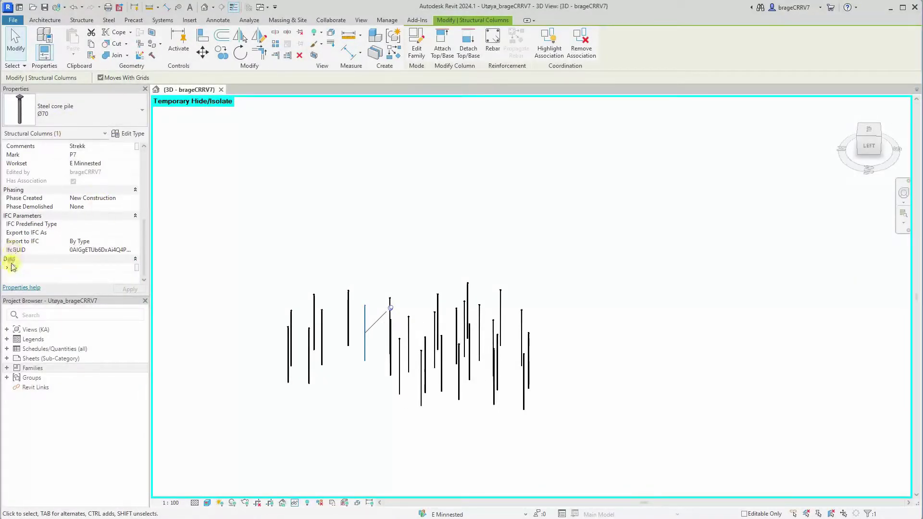
# Step: Add project parameter y for Structural Columns as a Number grouped under Data
pyautogui.click(408, 242)
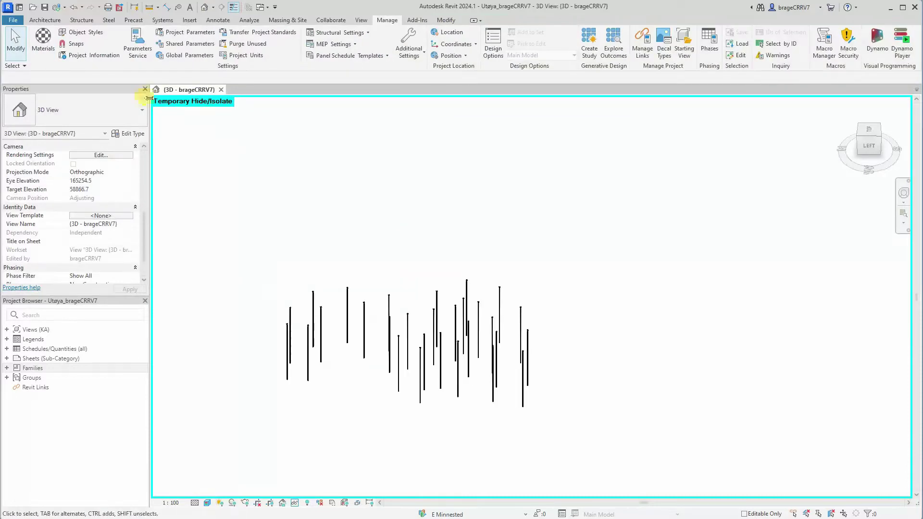
pyautogui.click(201, 36)
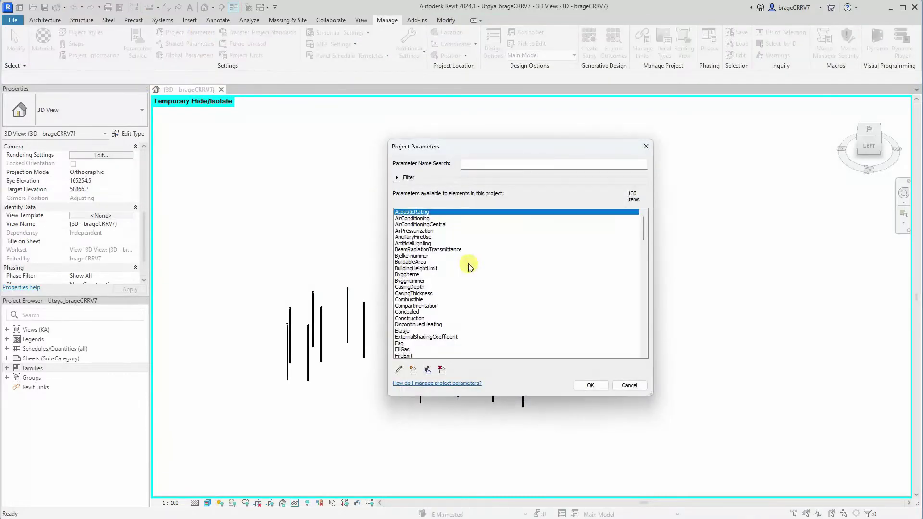
pyautogui.click(410, 374)
pyautogui.write('y')
pyautogui.scroll(-5, 620, 303)
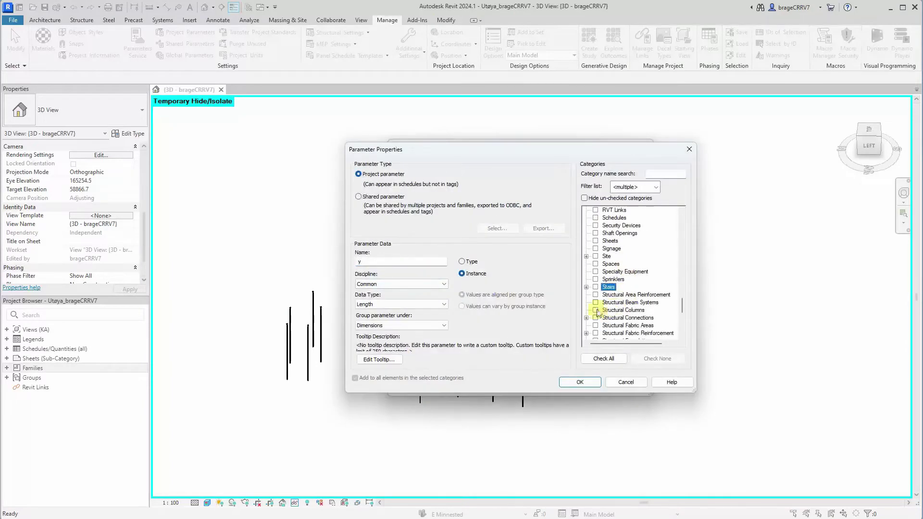
pyautogui.click(596, 310)
pyautogui.click(401, 304)
pyautogui.click(402, 362)
pyautogui.click(401, 325)
pyautogui.click(401, 488)
pyautogui.click(579, 382)
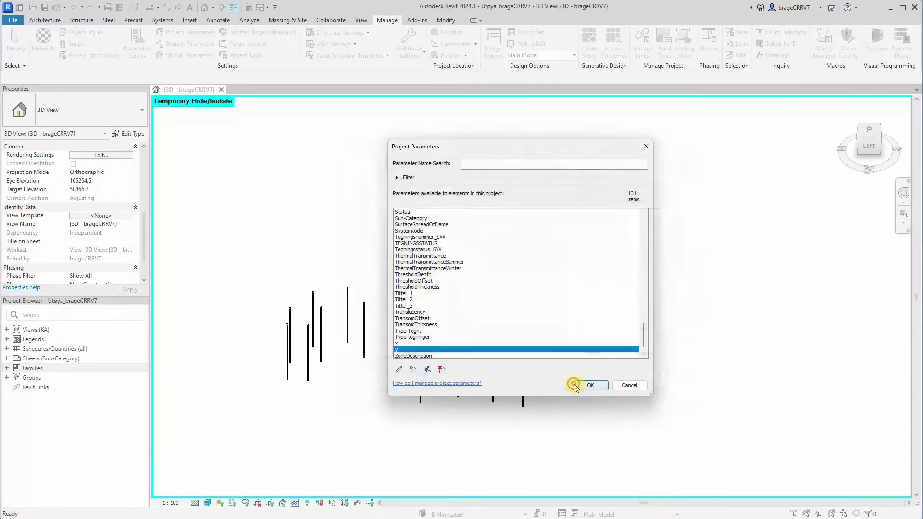
# Step: Add project parameter z for Structural Columns as a Number grouped under Data
pyautogui.click(413, 369)
pyautogui.write('z')
pyautogui.scroll(-5, 596, 296)
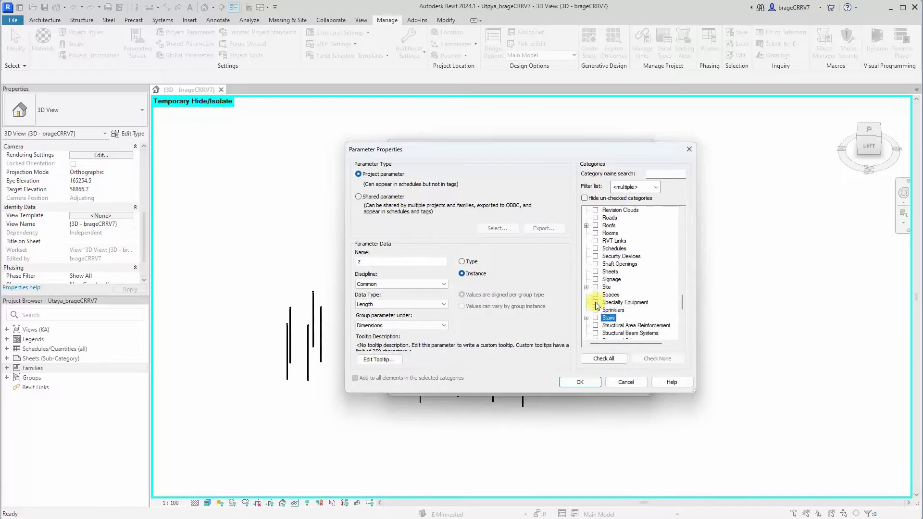
pyautogui.scroll(-1, 595, 305)
pyautogui.click(596, 325)
pyautogui.click(406, 303)
pyautogui.press('u')
pyautogui.press('n')
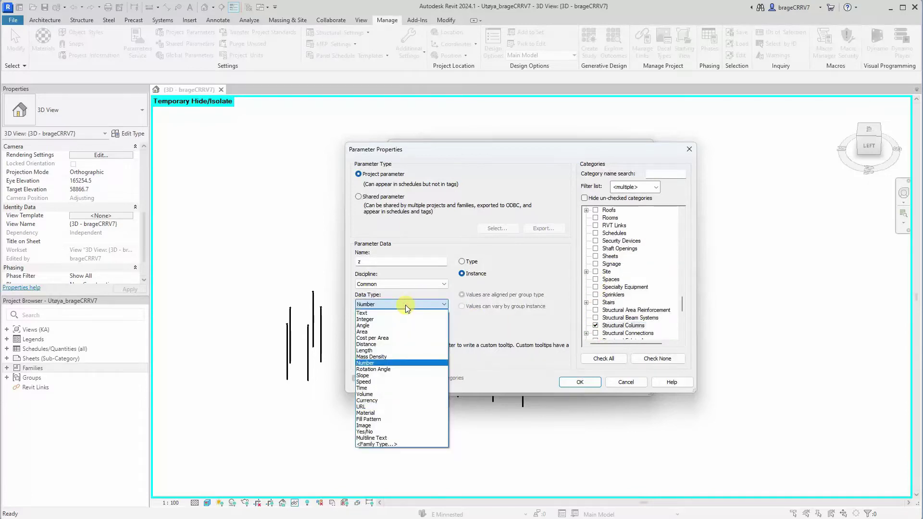
pyautogui.click(401, 362)
pyautogui.click(401, 326)
pyautogui.click(401, 488)
pyautogui.click(580, 382)
# Step: Close Project Parameters and select a pile to verify it lists x, y and z
pyautogui.click(635, 382)
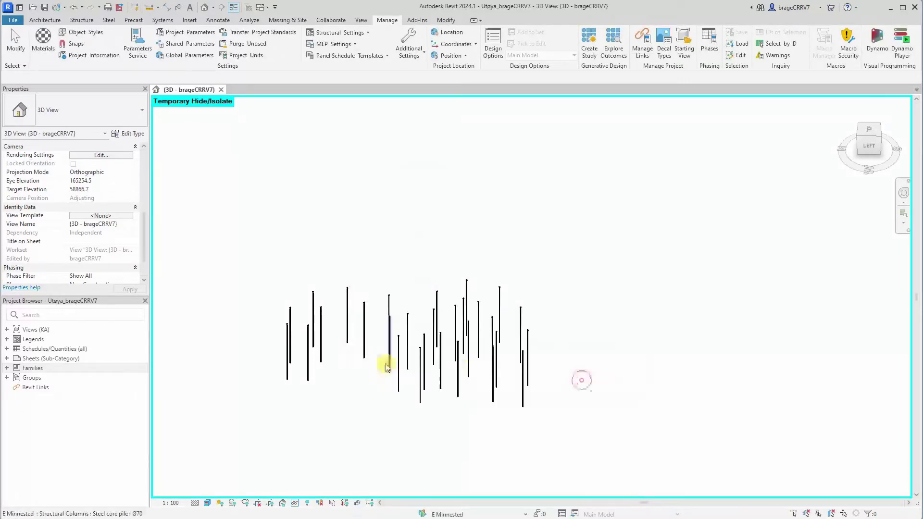
pyautogui.click(366, 346)
pyautogui.scroll(-5, 56, 247)
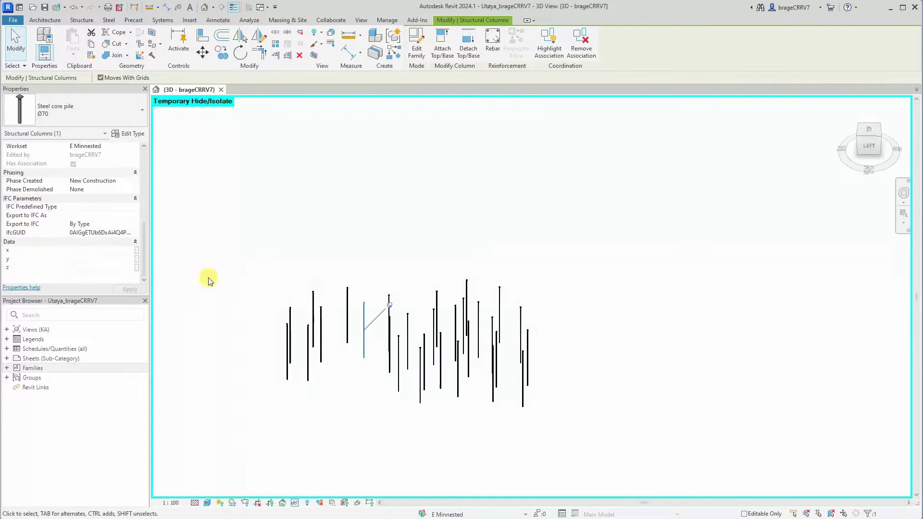
pyautogui.keyDown('shift'); pyautogui.moveTo(320, 245); pyautogui.dragTo(338, 237, button='middle'); pyautogui.keyUp('shift')
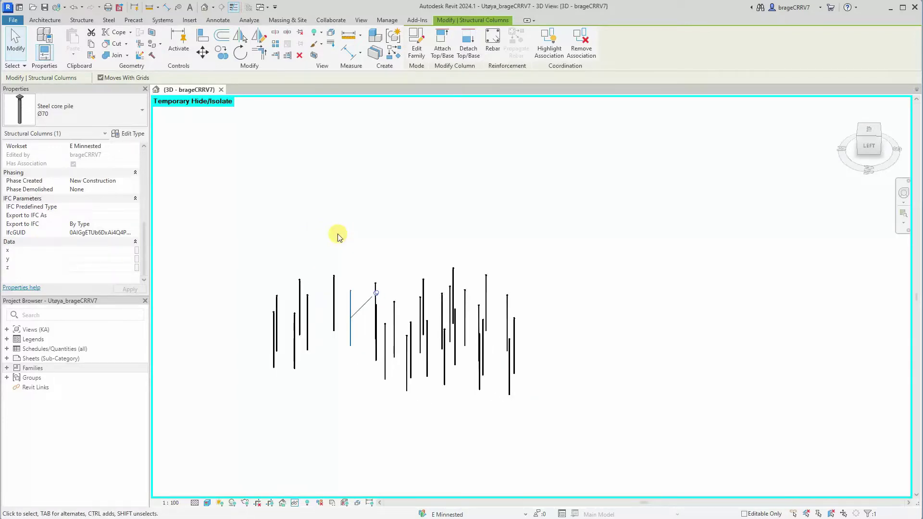
pyautogui.click(337, 237)
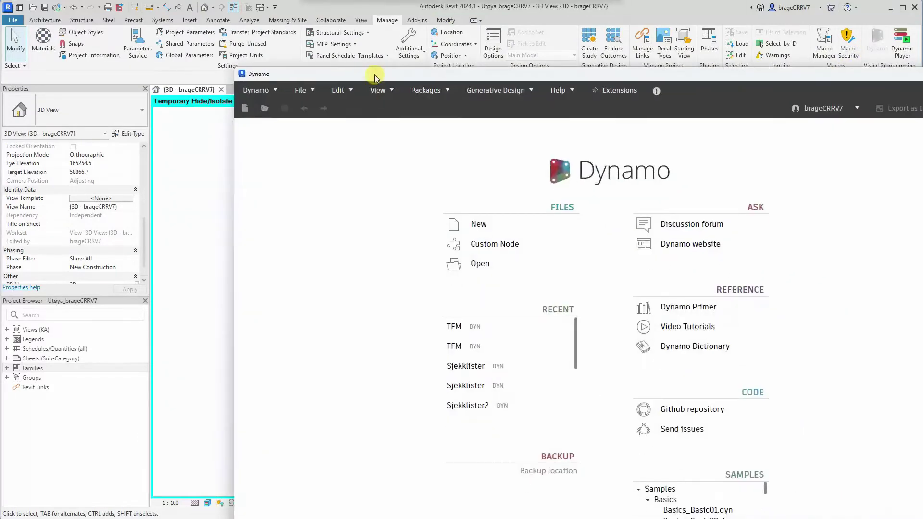
# Step: Start a new blank Dynamo graph and move the Dynamo window up and left
pyautogui.click(473, 225)
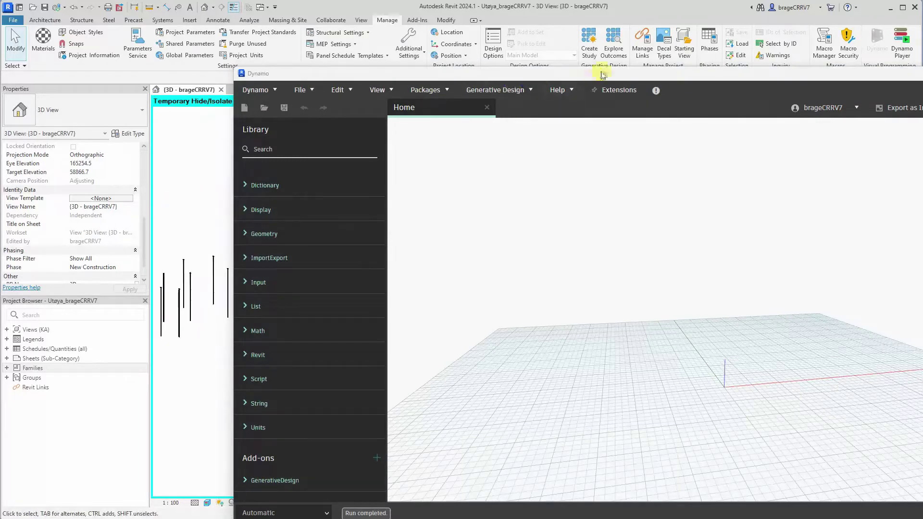
pyautogui.moveTo(601, 71); pyautogui.dragTo(500, 39)
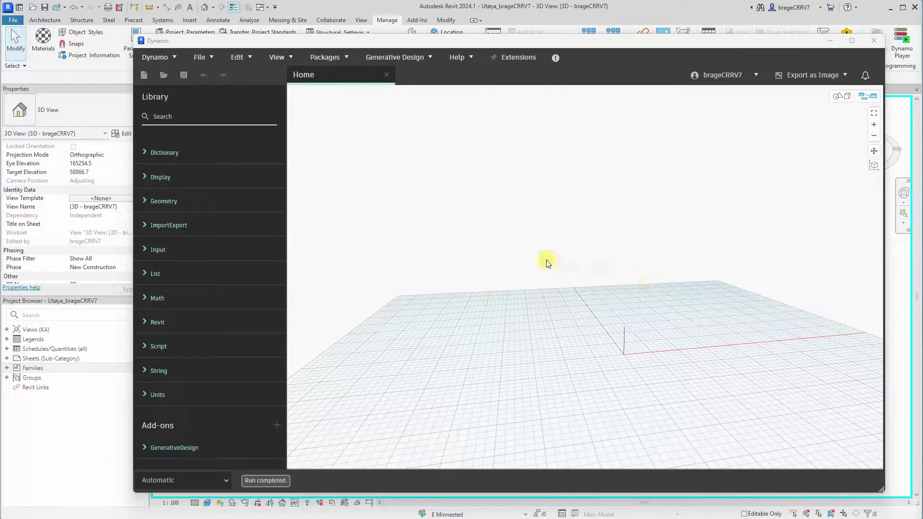
# Step: Add a Family Types node and set it to the Steel core pile:Ø70 type
pyautogui.click(212, 116)
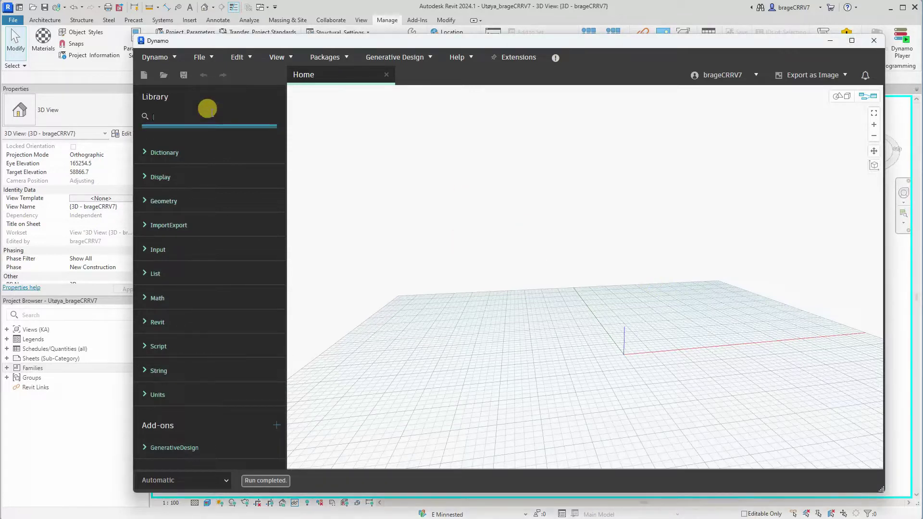
pyautogui.write('family')
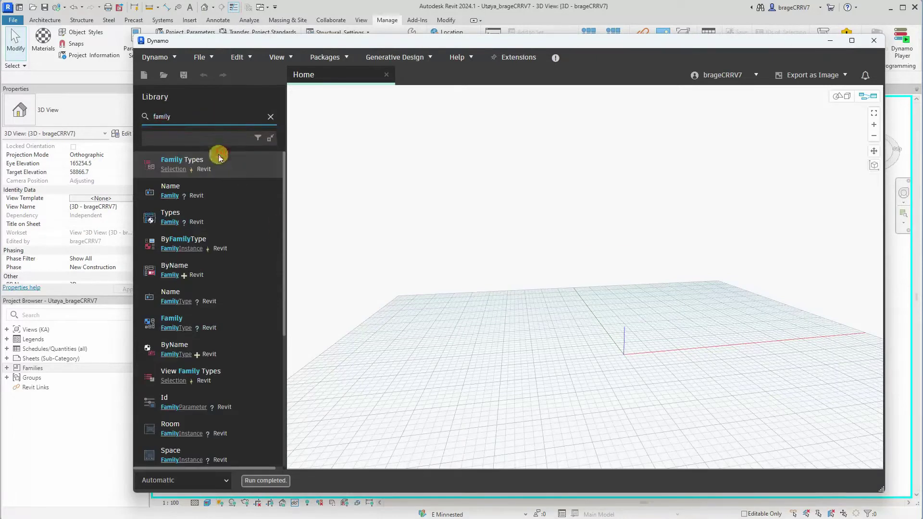
pyautogui.click(216, 160)
pyautogui.moveTo(563, 264); pyautogui.dragTo(450, 257)
pyautogui.click(471, 289)
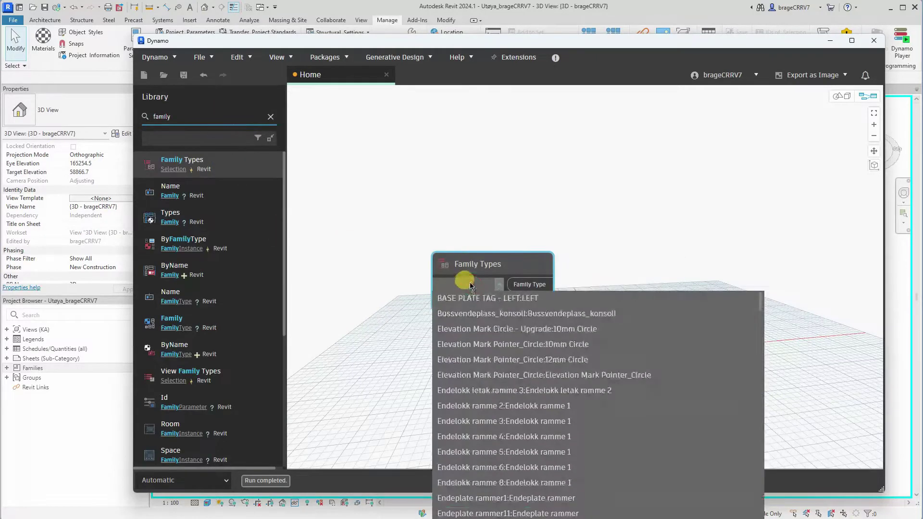
pyautogui.scroll(-3, 470, 303)
pyautogui.scroll(-3, 486, 367)
pyautogui.scroll(-3, 489, 370)
pyautogui.scroll(-3, 489, 370)
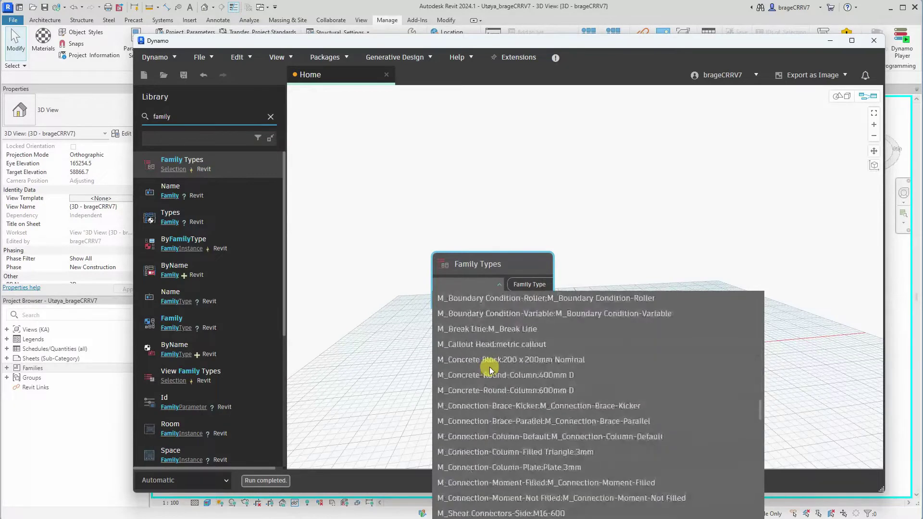
pyautogui.scroll(-3, 489, 370)
pyautogui.scroll(-2, 489, 370)
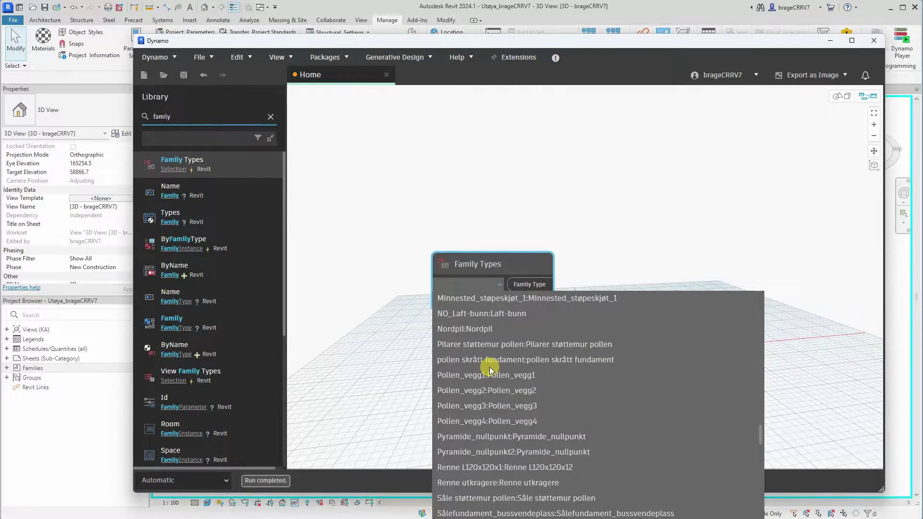
pyautogui.scroll(-3, 489, 370)
pyautogui.scroll(-3, 489, 370)
pyautogui.scroll(-3, 489, 370)
pyautogui.scroll(-3, 489, 370)
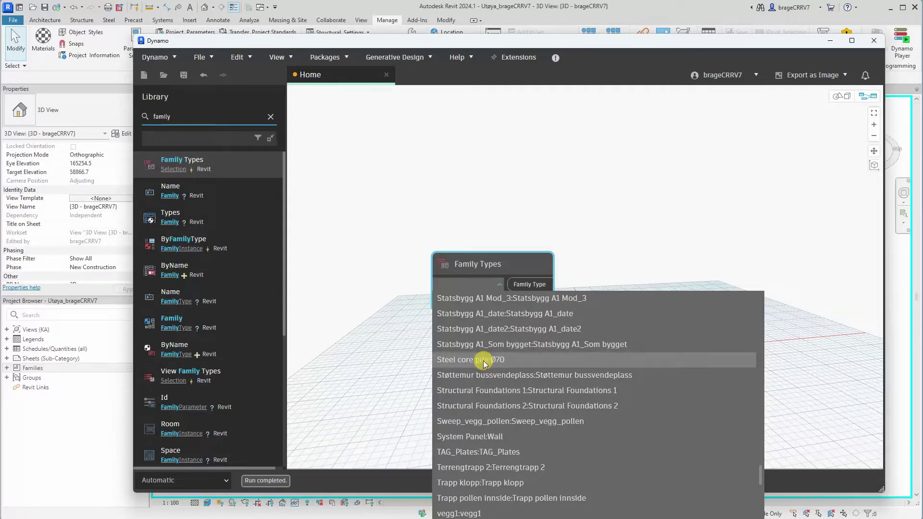
pyautogui.click(485, 360)
# Step: Uncover the Revit model and select a pile to confirm it is the Ø70 type
pyautogui.moveTo(436, 41); pyautogui.dragTo(789, 44)
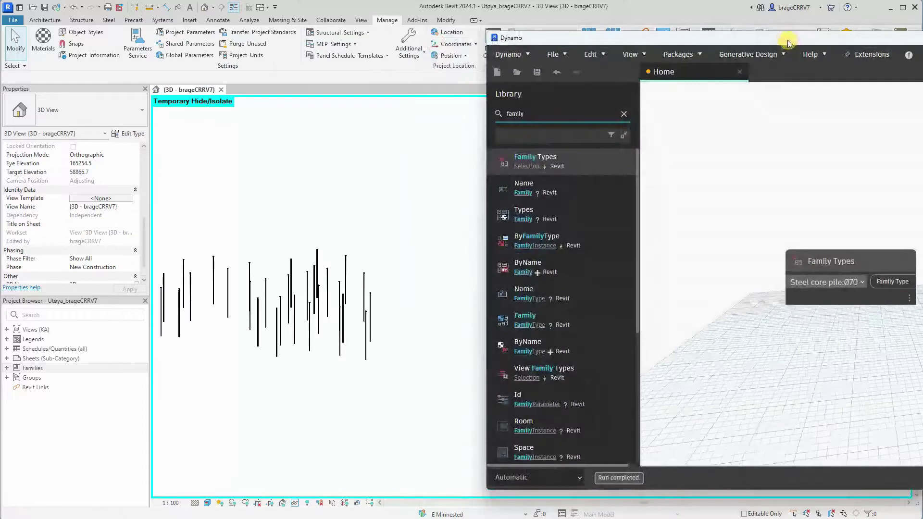
pyautogui.click(339, 294)
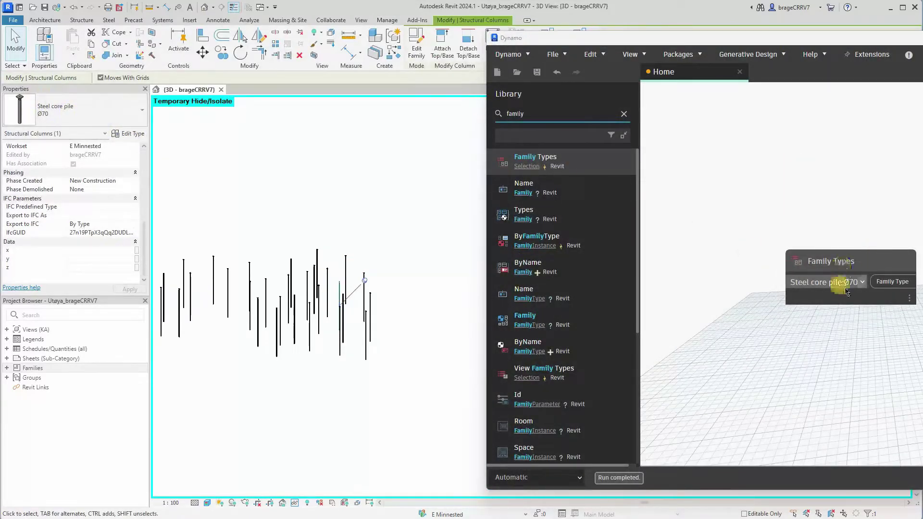
pyautogui.moveTo(640, 43); pyautogui.dragTo(312, 36)
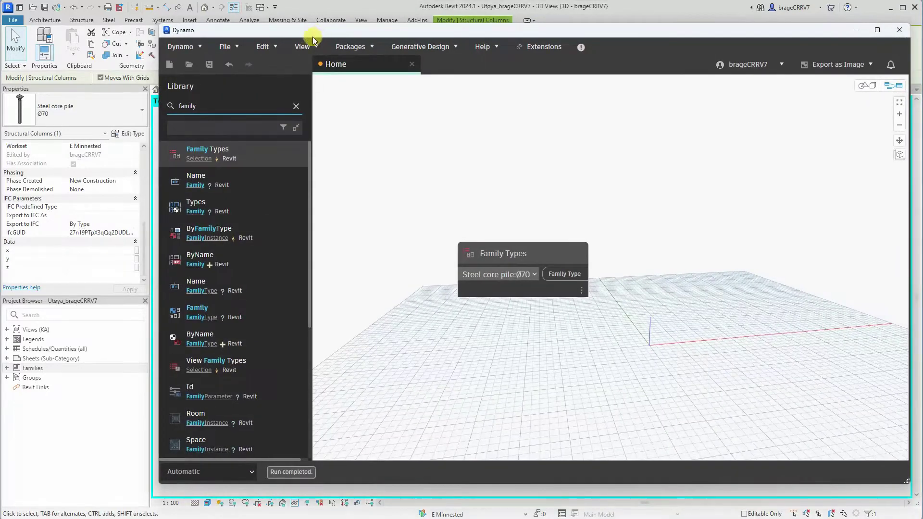
# Step: Add an All Elements of Family Type node fed by the Family Types node
pyautogui.click(200, 108)
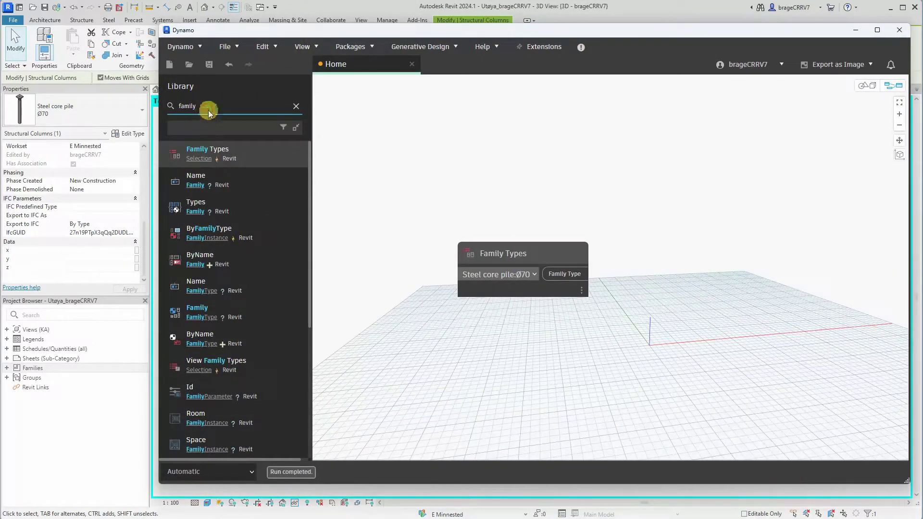
pyautogui.doubleClick(206, 105)
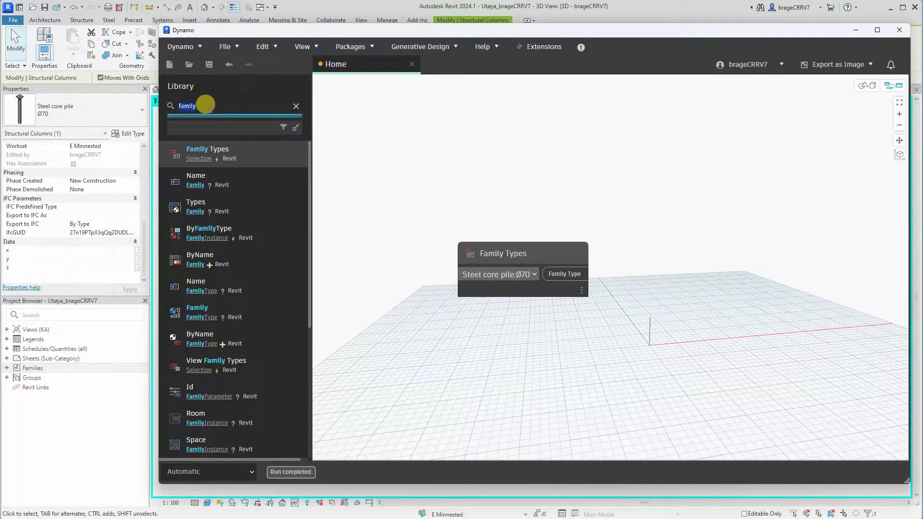
pyautogui.write('all elem')
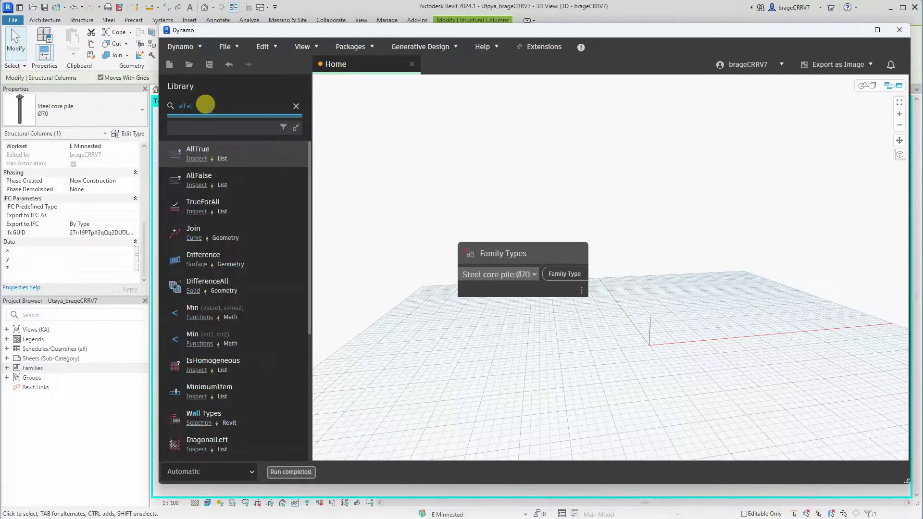
pyautogui.write('em')
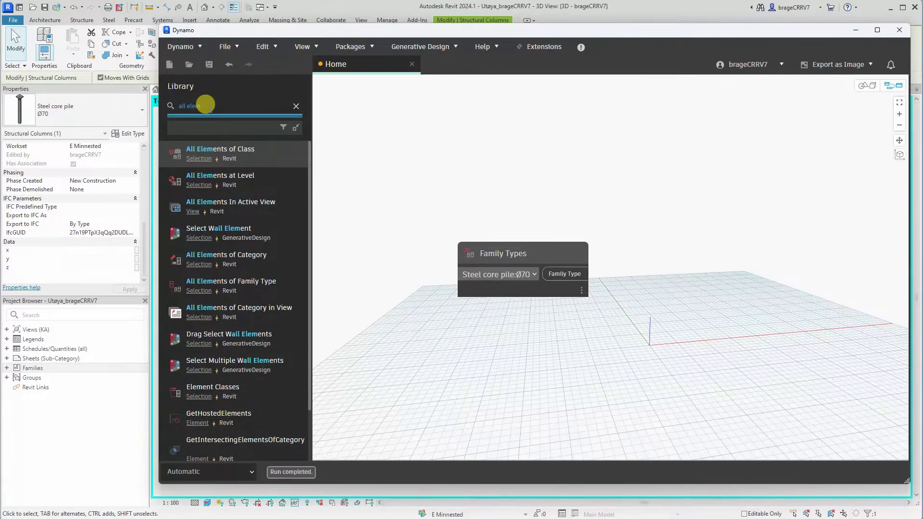
pyautogui.click(251, 282)
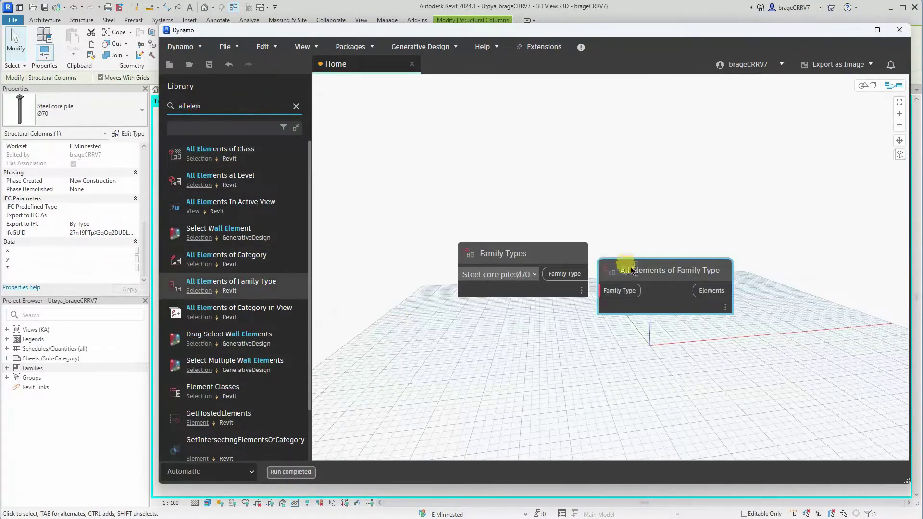
pyautogui.moveTo(632, 270); pyautogui.dragTo(645, 259)
pyautogui.moveTo(562, 273); pyautogui.dragTo(626, 277)
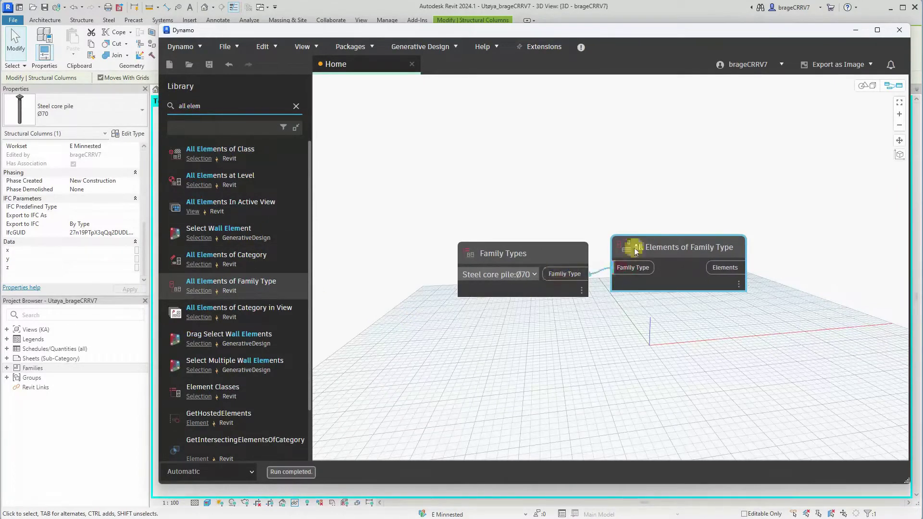
# Step: Switch the graph to Manual run mode and preview the list of 29 collected piles
pyautogui.click(209, 472)
pyautogui.click(195, 497)
pyautogui.moveTo(680, 309); pyautogui.dragTo(584, 300, button='middle')
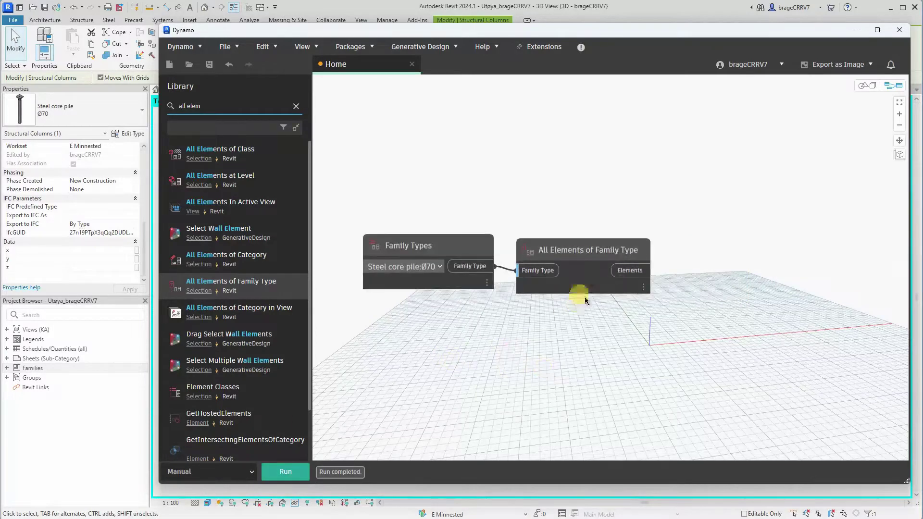
pyautogui.click(626, 287)
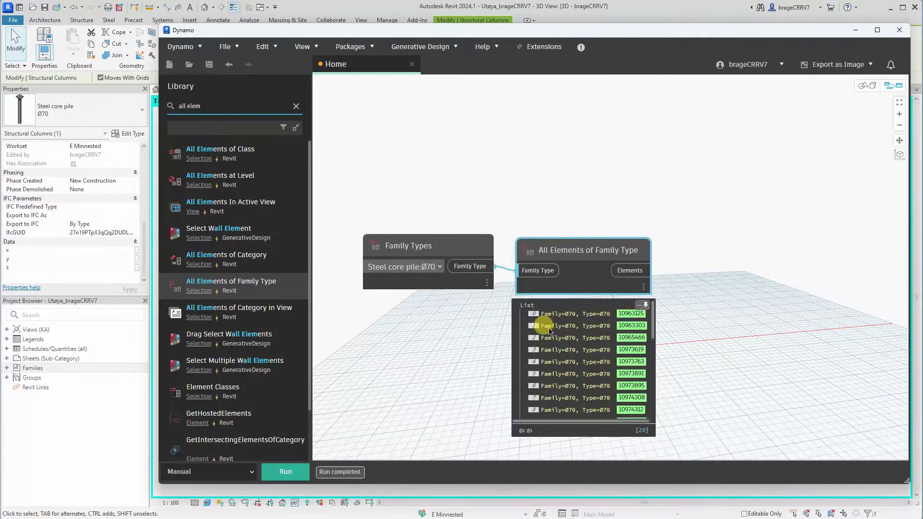
pyautogui.scroll(-2, 549, 330)
pyautogui.scroll(-1, 555, 333)
pyautogui.scroll(-1, 598, 343)
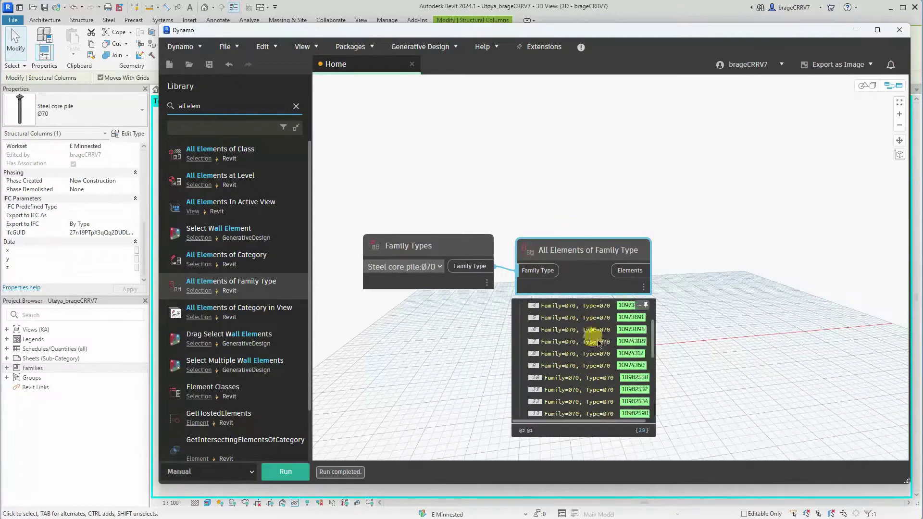
pyautogui.scroll(3, 599, 343)
pyautogui.moveTo(423, 29)
pyautogui.mouseDown()
pyautogui.moveTo(671, 27)
pyautogui.moveTo(390, 19)
pyautogui.mouseUp()
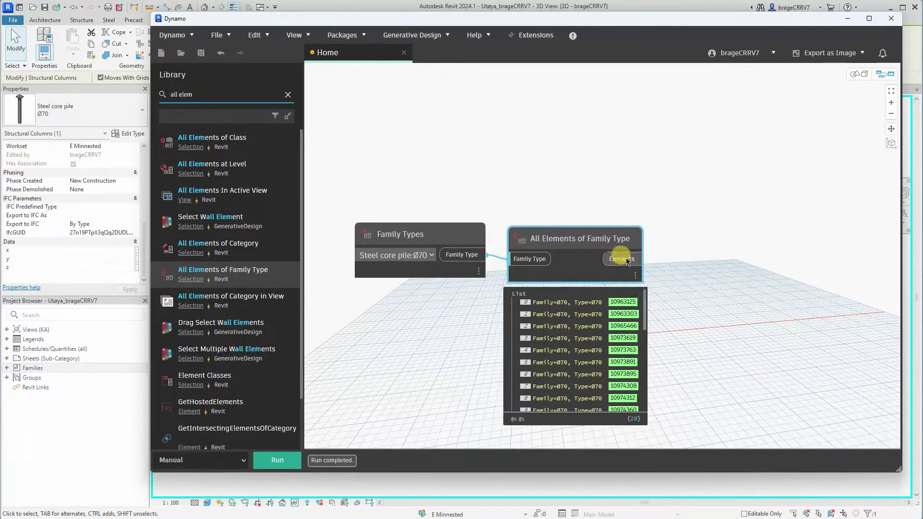
pyautogui.scroll(-1, 627, 261)
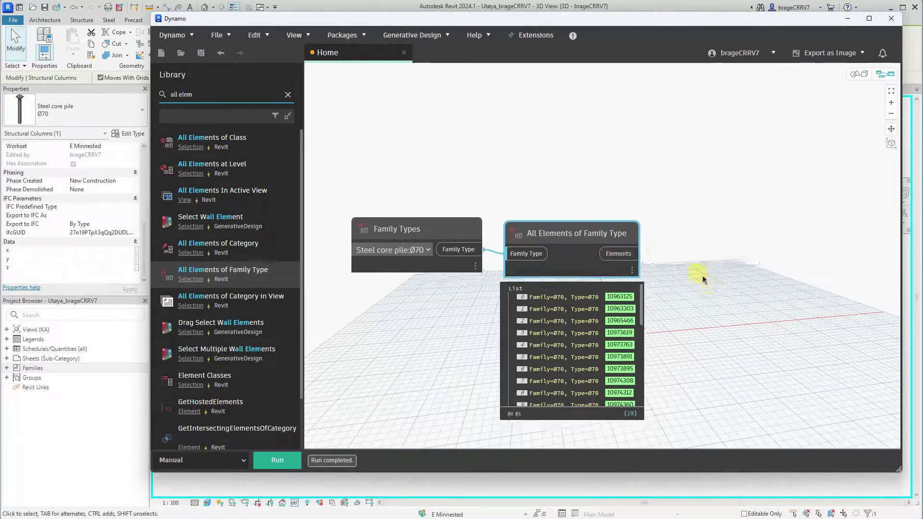
pyautogui.scroll(-1, 674, 259)
pyautogui.scroll(-1, 674, 259)
pyautogui.scroll(-1, 668, 266)
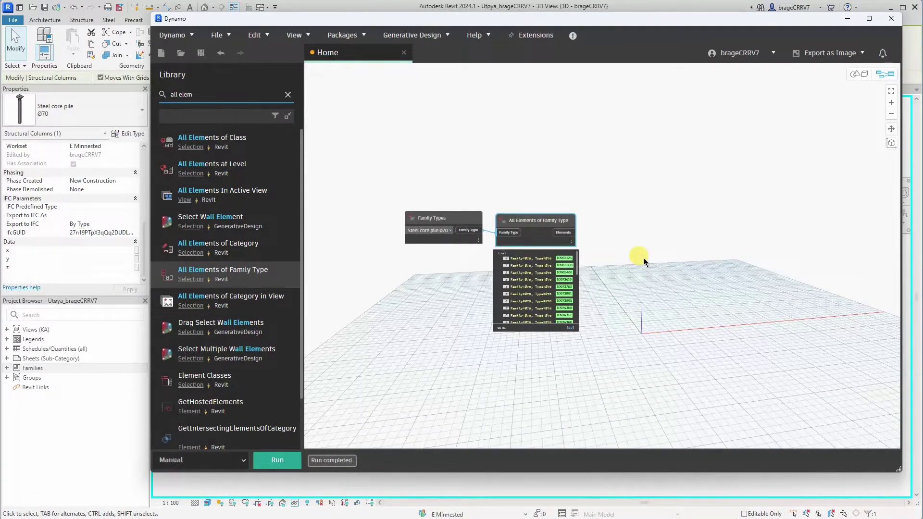
# Step: Add Element.GetLocation fed by the collected elements and run the graph to list 29 location points
pyautogui.click(185, 94)
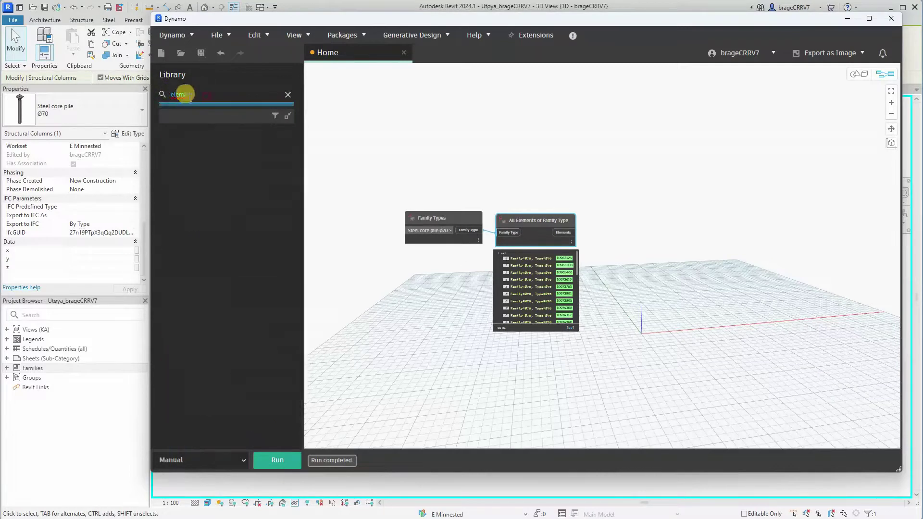
pyautogui.doubleClick(164, 93)
pyautogui.press('BackSpace')
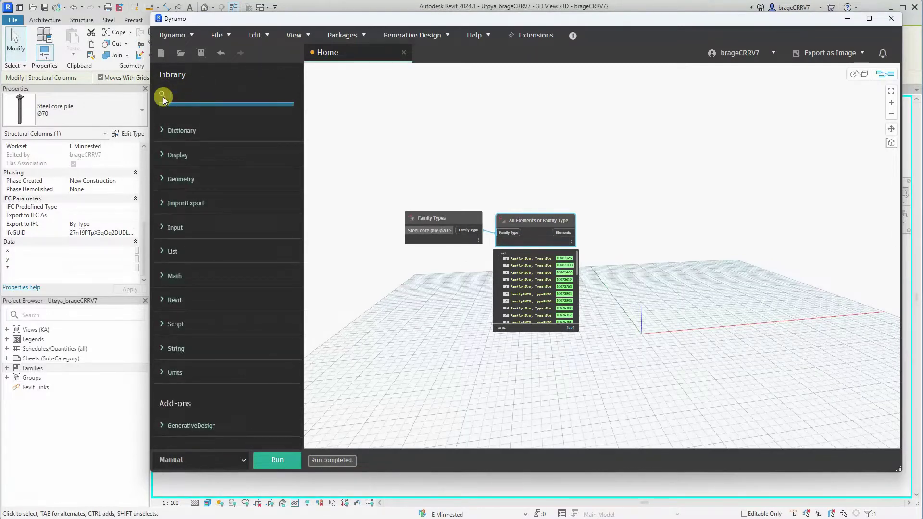
pyautogui.write('element')
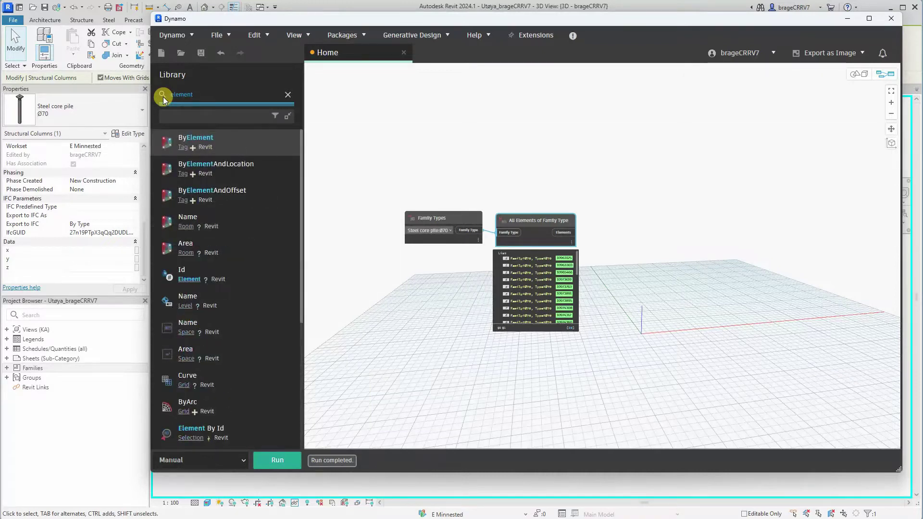
pyautogui.write('.get')
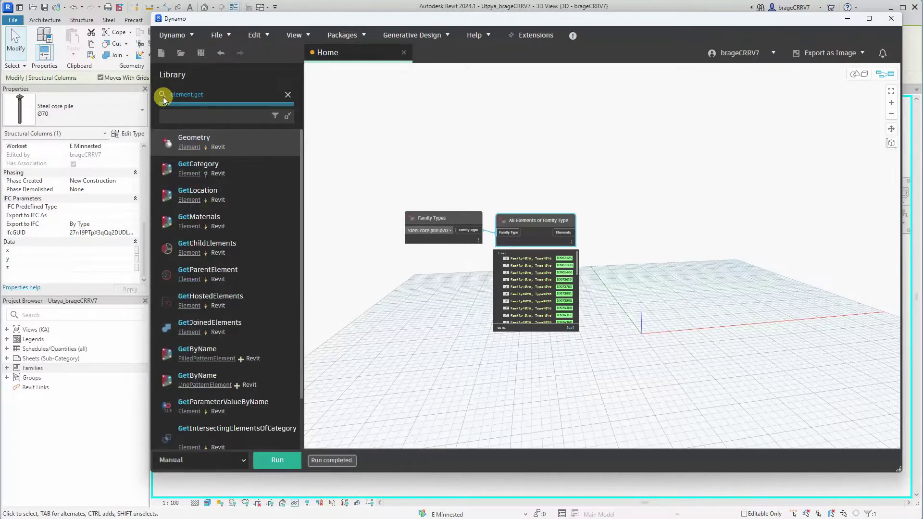
pyautogui.moveTo(244, 194); pyautogui.dragTo(641, 291)
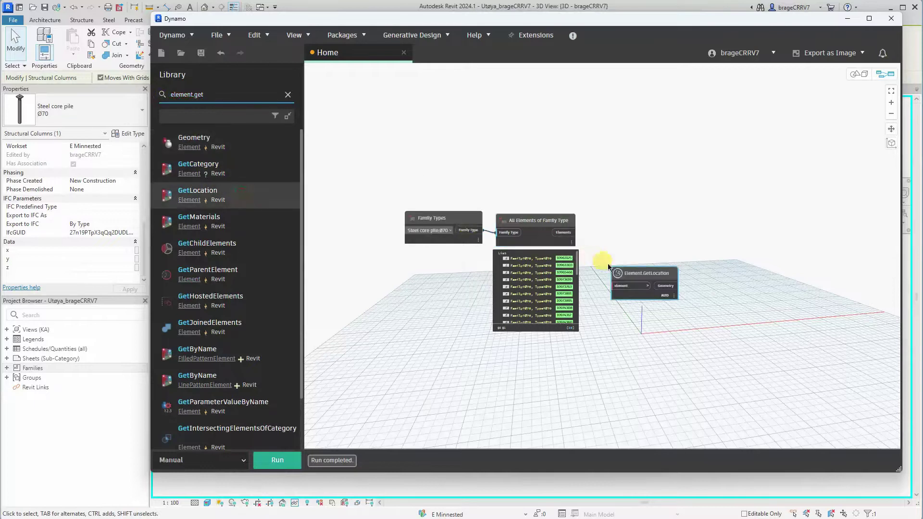
pyautogui.moveTo(573, 232); pyautogui.dragTo(624, 295)
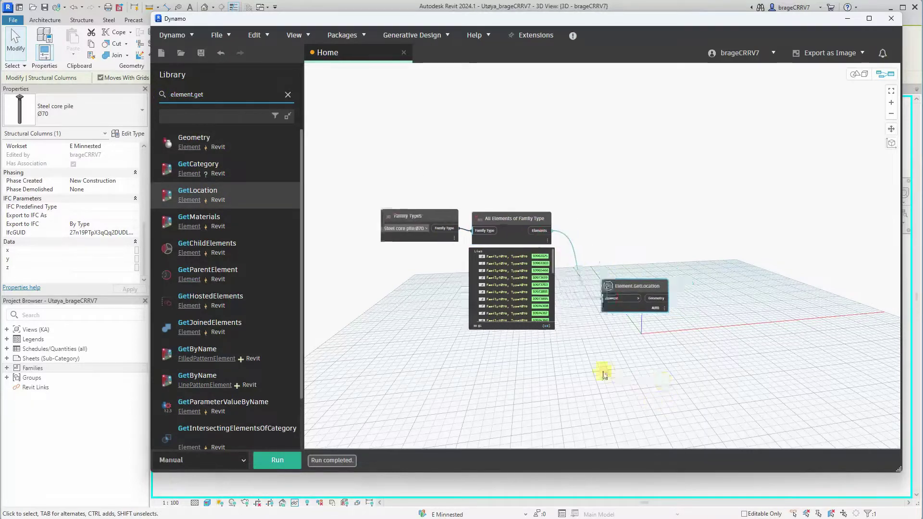
pyautogui.moveTo(664, 400); pyautogui.dragTo(604, 372, button='middle')
pyautogui.click(277, 460)
pyautogui.scroll(3, 595, 305)
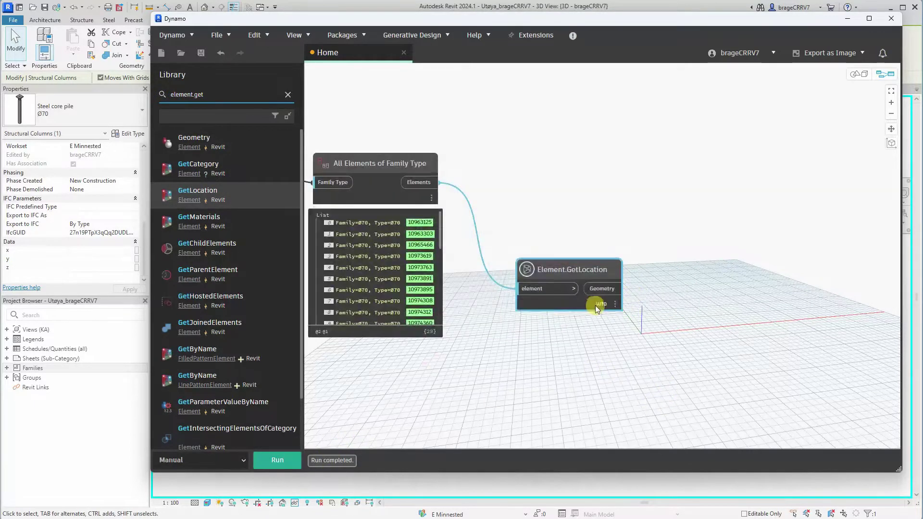
pyautogui.moveTo(611, 320); pyautogui.dragTo(576, 308, button='middle')
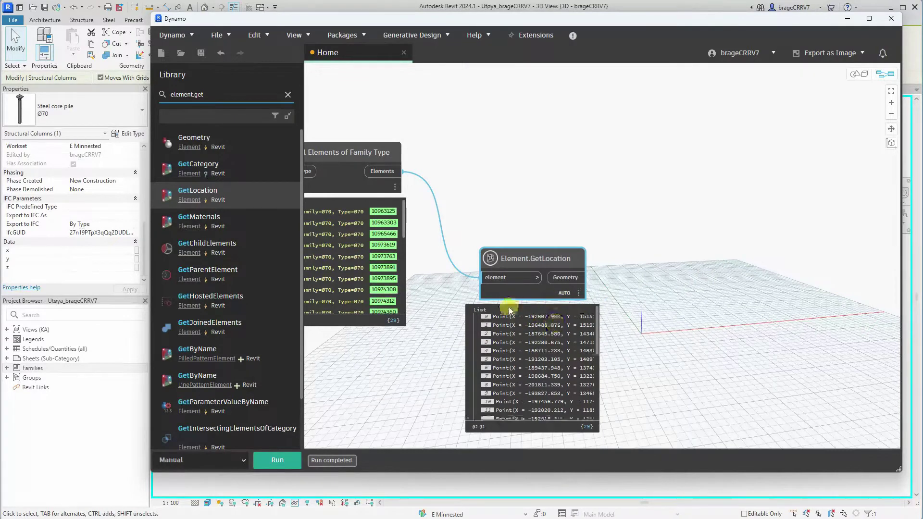
# Step: Place a spot coordinate on a pile top reading N 6654622.439, Ø 570353.984
pyautogui.moveTo(430, 18); pyautogui.dragTo(679, 23)
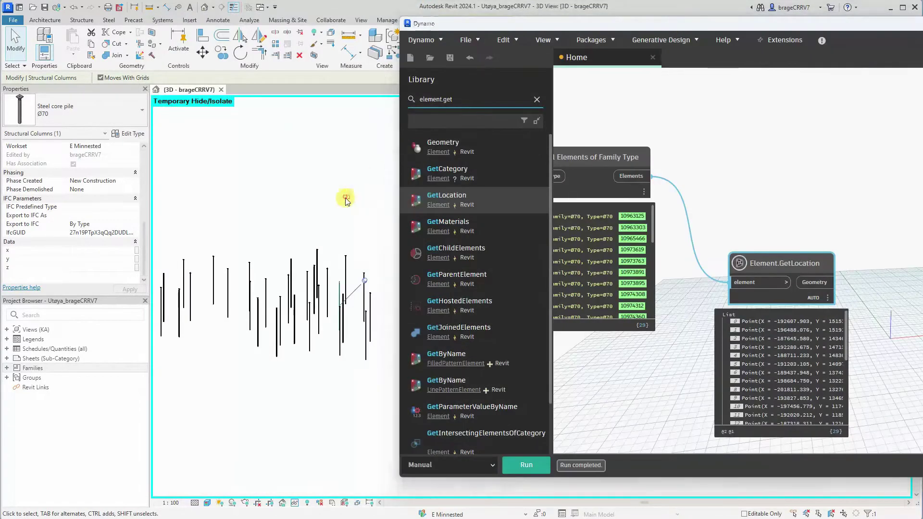
pyautogui.scroll(3, 329, 267)
pyautogui.scroll(3, 350, 206)
pyautogui.scroll(2, 324, 262)
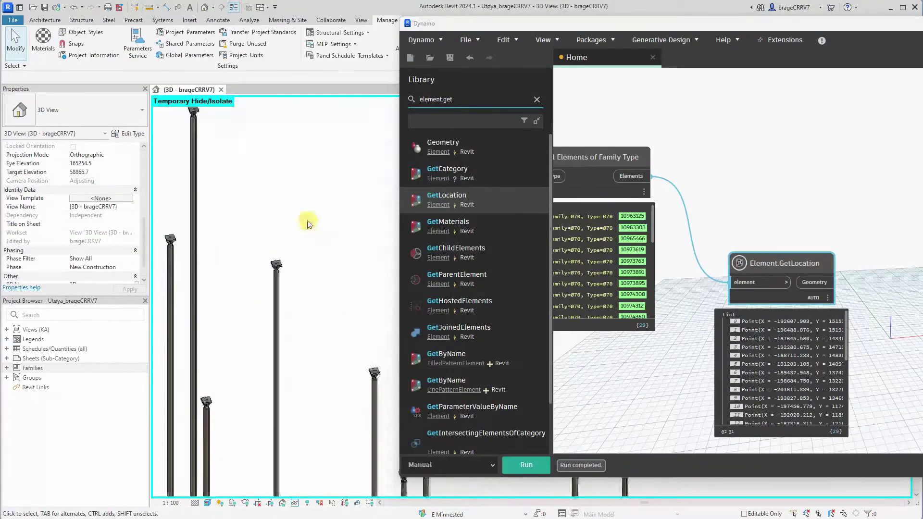
pyautogui.click(218, 21)
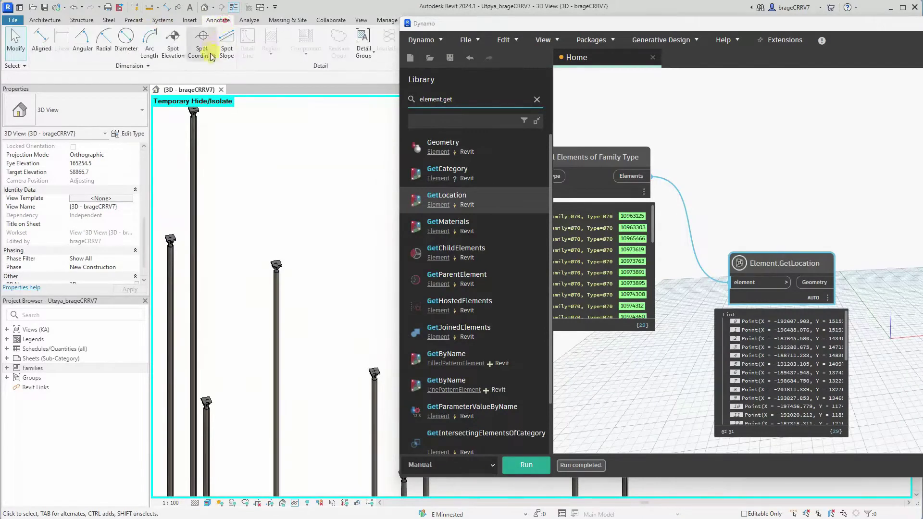
pyautogui.click(202, 51)
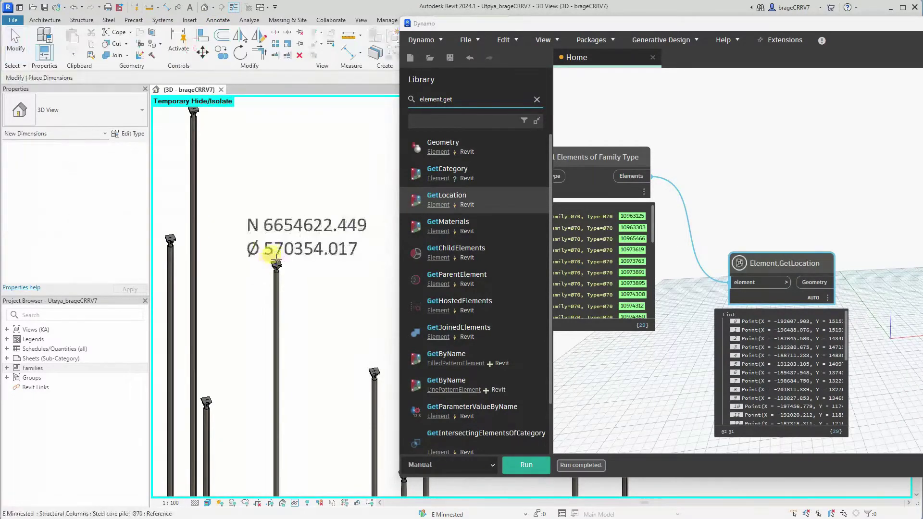
pyautogui.scroll(2, 275, 264)
pyautogui.scroll(-2, 276, 265)
pyautogui.scroll(-2, 268, 257)
pyautogui.click(158, 277)
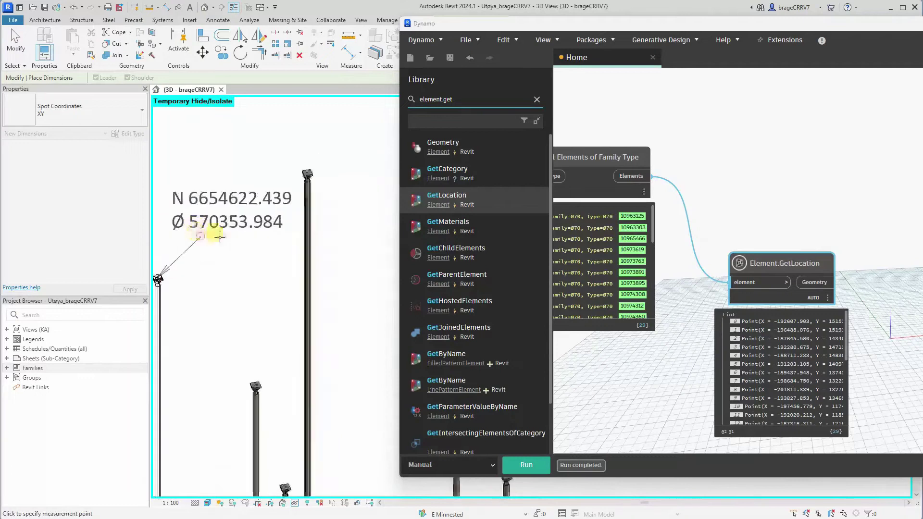
pyautogui.click(200, 237)
pyautogui.click(281, 238)
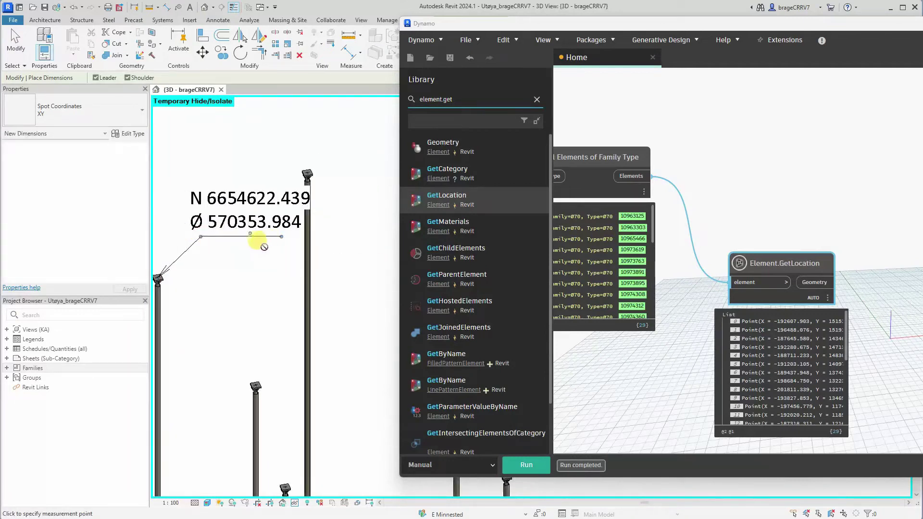
pyautogui.press('Escape')
pyautogui.press('Escape')
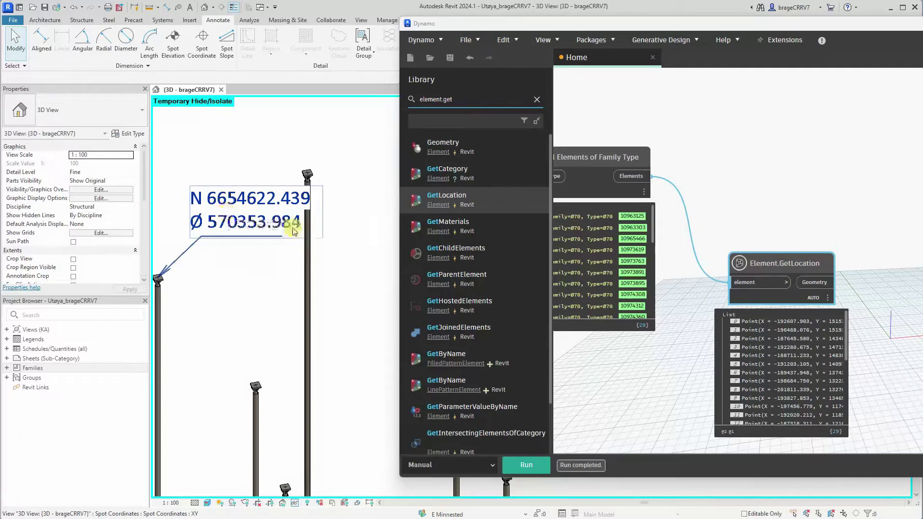
pyautogui.scroll(-2, 797, 192)
pyautogui.scroll(-2, 721, 274)
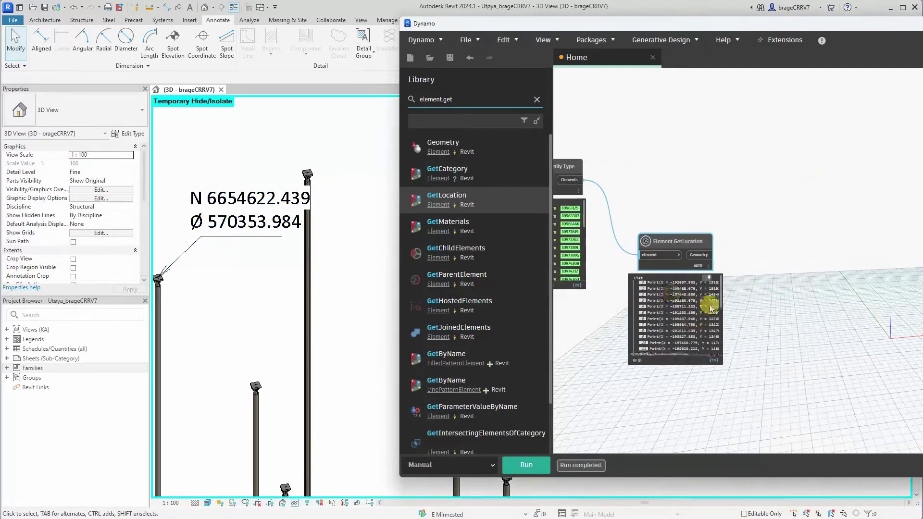
# Step: Add a Geometry.Transform node placed right of Element.GetLocation
pyautogui.moveTo(697, 250); pyautogui.dragTo(681, 240, button='middle')
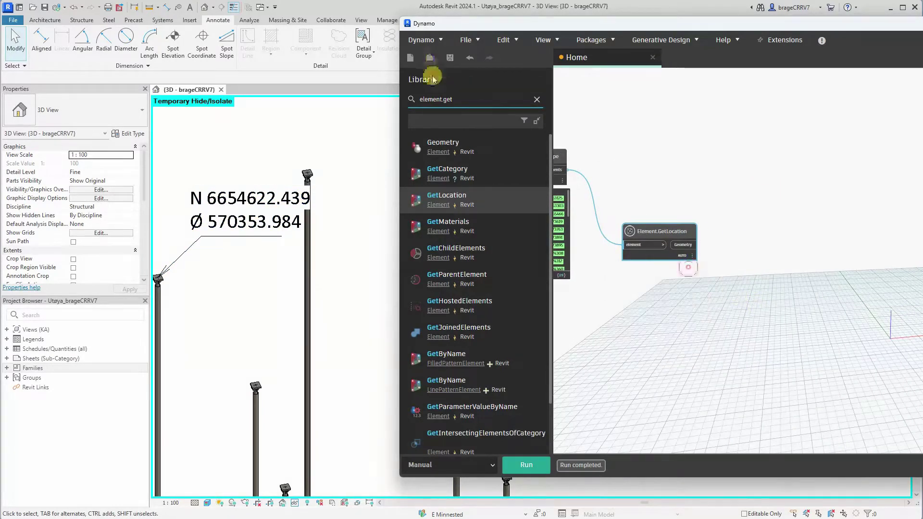
pyautogui.moveTo(467, 99); pyautogui.dragTo(406, 98)
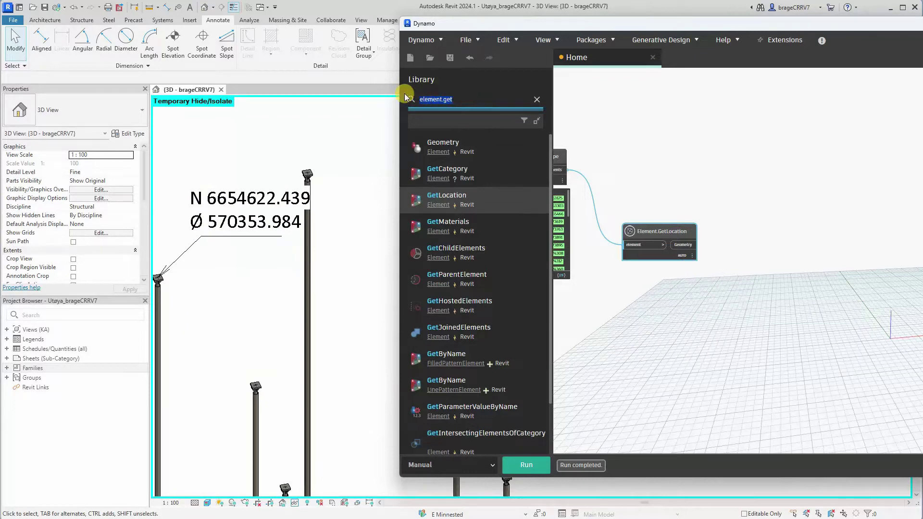
pyautogui.write('geometry')
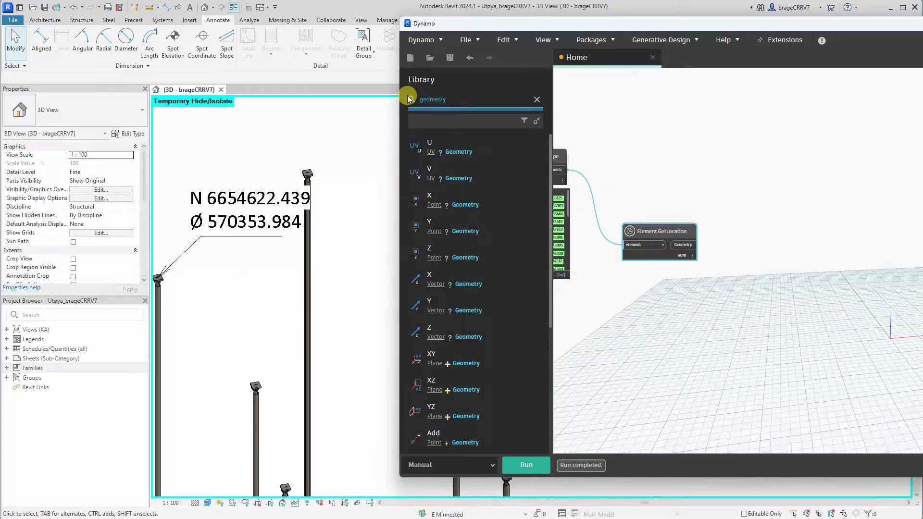
pyautogui.write('.trans')
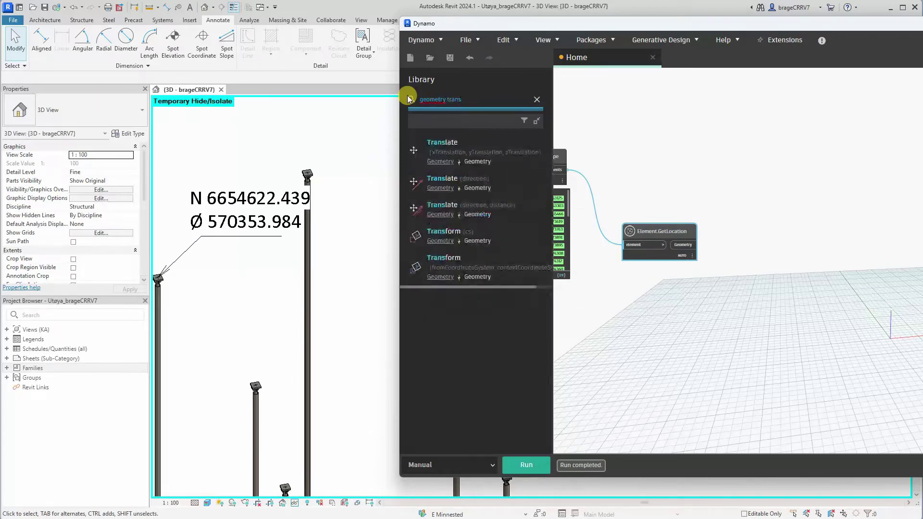
pyautogui.click(437, 260)
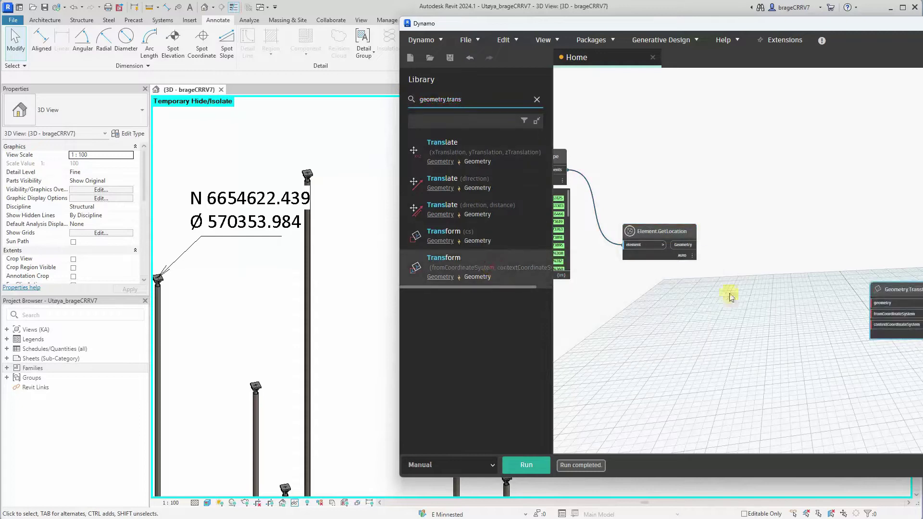
pyautogui.moveTo(906, 287); pyautogui.dragTo(775, 237)
pyautogui.moveTo(794, 24); pyautogui.dragTo(570, 20)
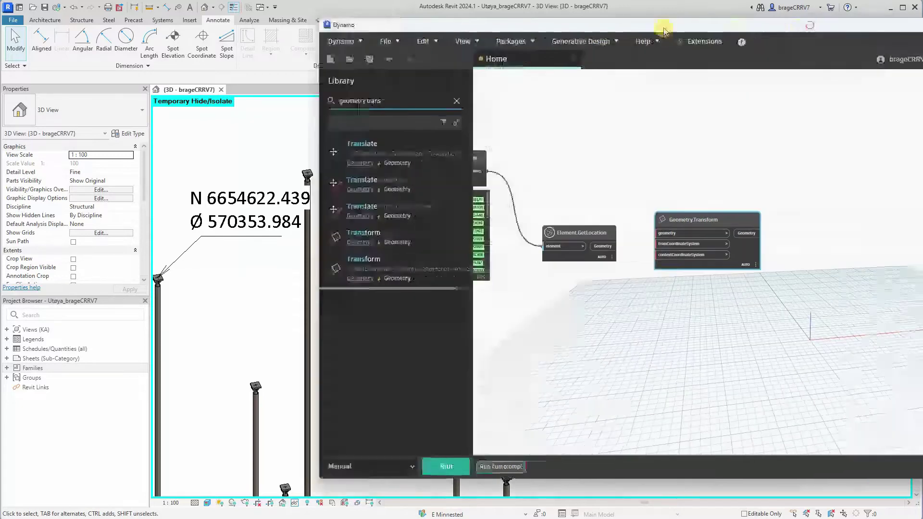
# Step: Wire the pile location points into Geometry.Transform's geometry input and recentre the graph
pyautogui.moveTo(517, 258); pyautogui.dragTo(521, 295)
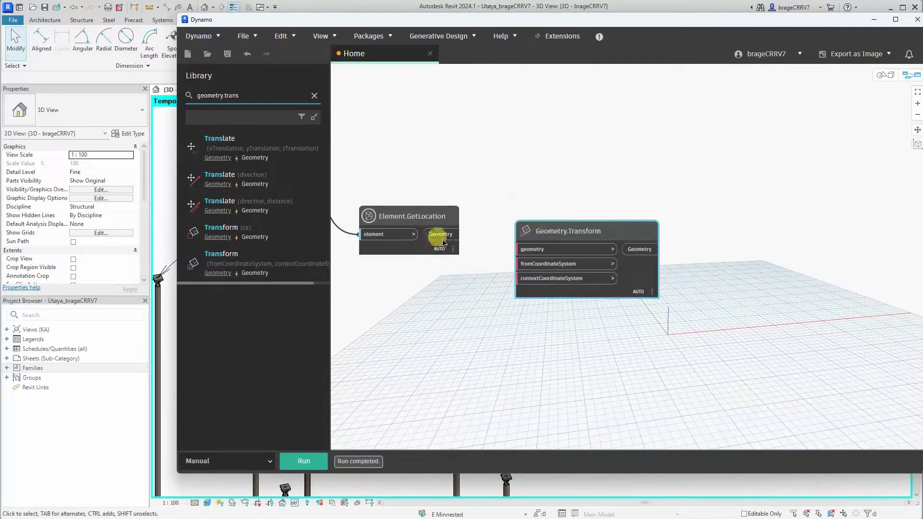
pyautogui.moveTo(455, 234); pyautogui.dragTo(553, 240)
pyautogui.click(480, 315)
pyautogui.moveTo(480, 315); pyautogui.dragTo(577, 261, button='middle')
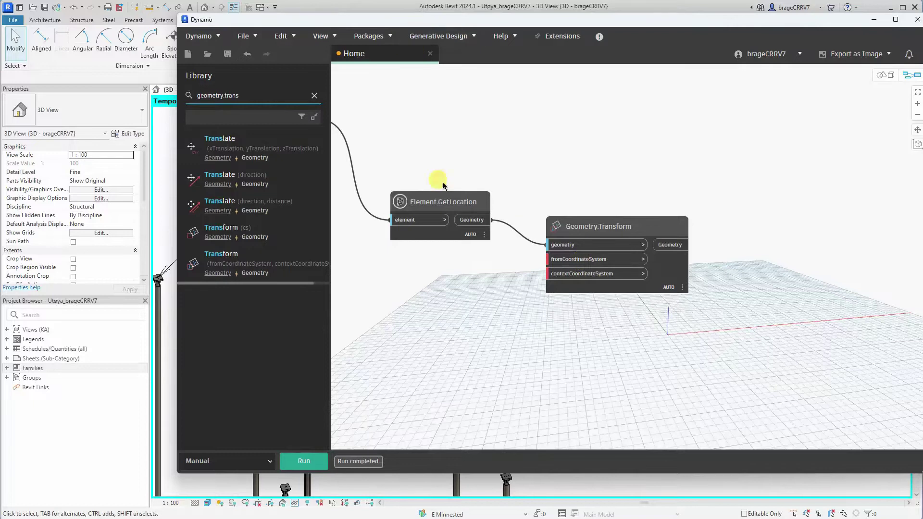
pyautogui.scroll(-3, 443, 186)
pyautogui.moveTo(346, 180); pyautogui.dragTo(411, 184, button='middle')
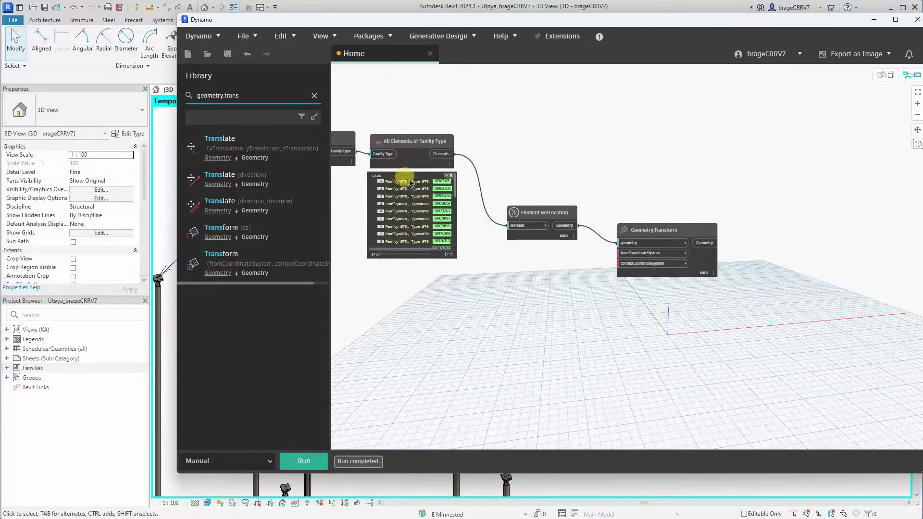
pyautogui.scroll(1, 409, 182)
pyautogui.scroll(1, 552, 320)
pyautogui.scroll(2, 558, 320)
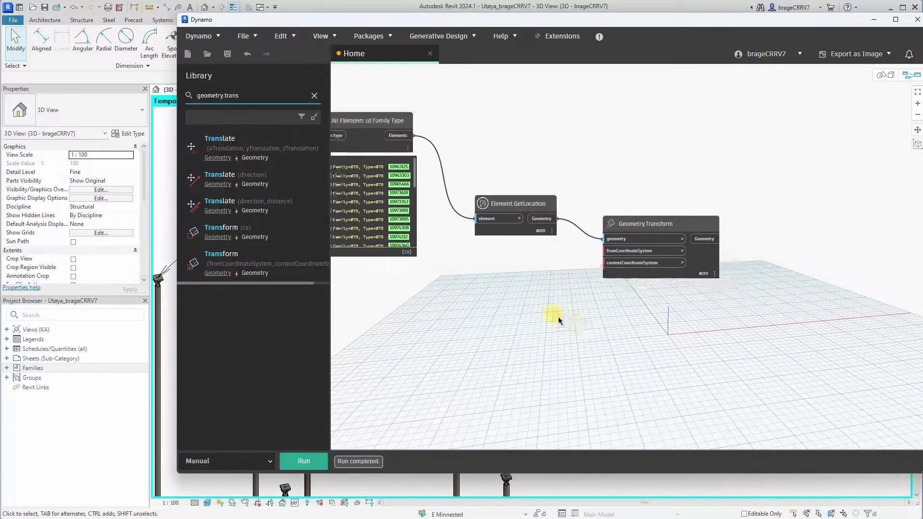
# Step: Add a Coordinates.SurveyPoint node below Element.GetLocation
pyautogui.moveTo(240, 95); pyautogui.dragTo(191, 95)
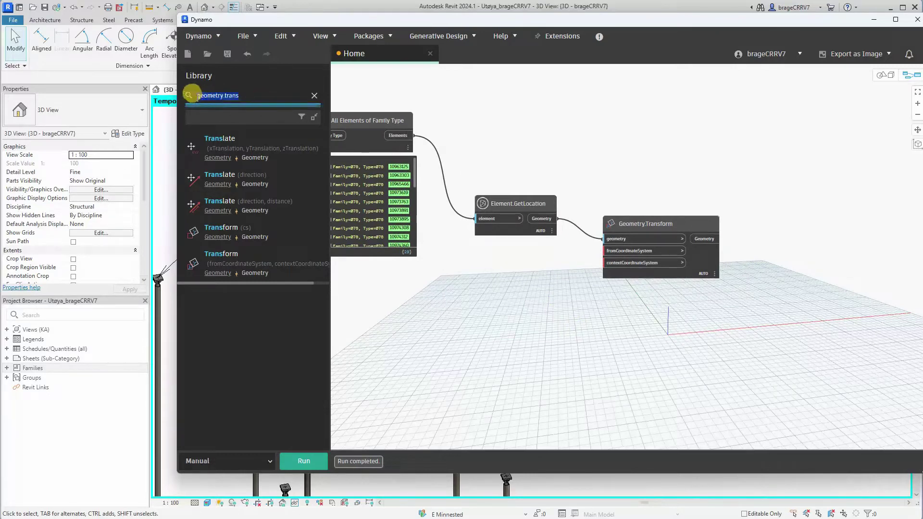
pyautogui.write('coor')
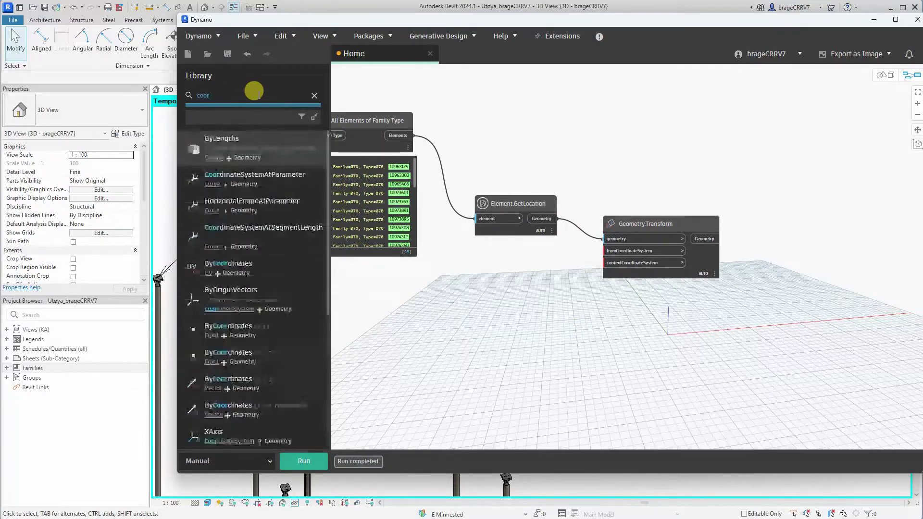
pyautogui.write('dinates')
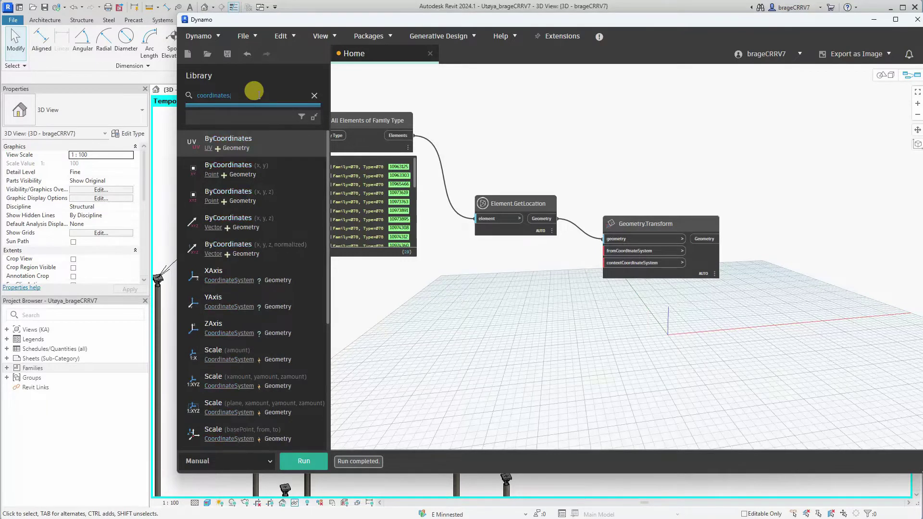
pyautogui.write('.sur')
pyautogui.click(224, 141)
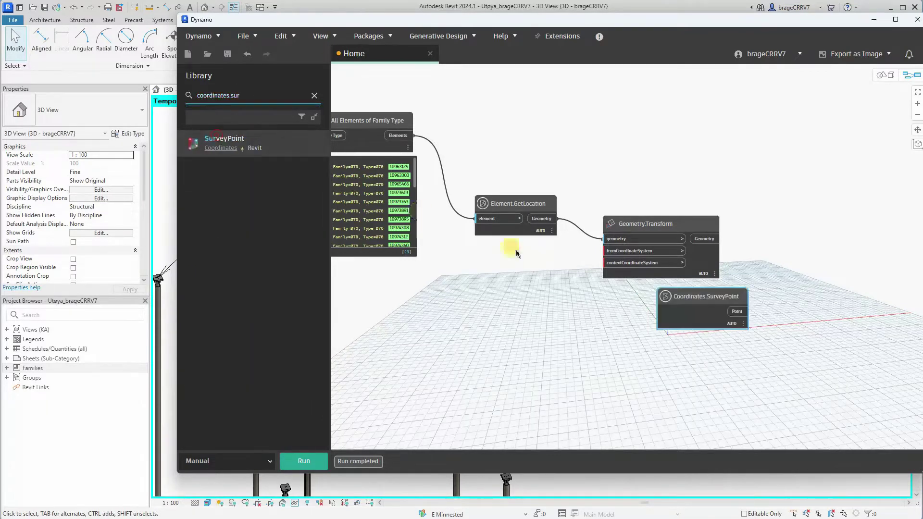
pyautogui.moveTo(695, 292); pyautogui.dragTo(474, 274)
pyautogui.moveTo(613, 224); pyautogui.dragTo(634, 227)
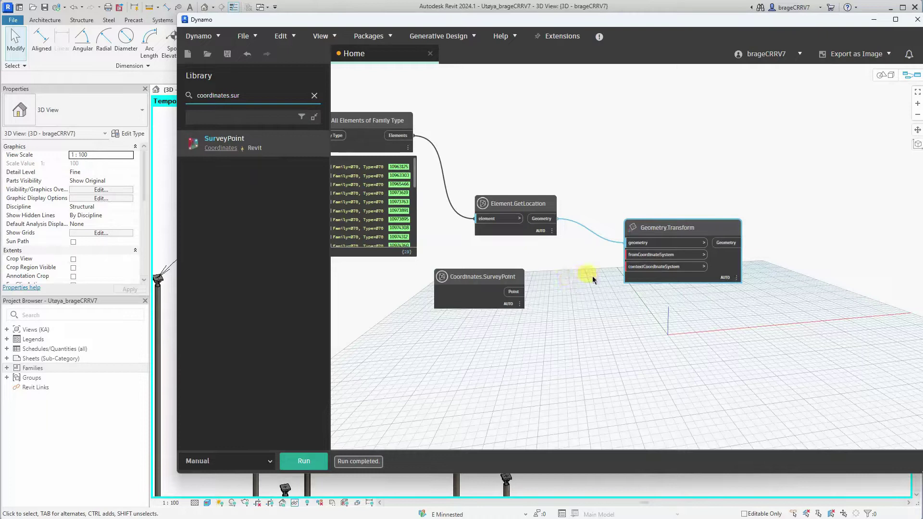
# Step: Add CoordinateSystem.ByOrigin(origin) from the survey point and wire it to fromCoordinateSystem, deleting the extra nodes
pyautogui.click(267, 94)
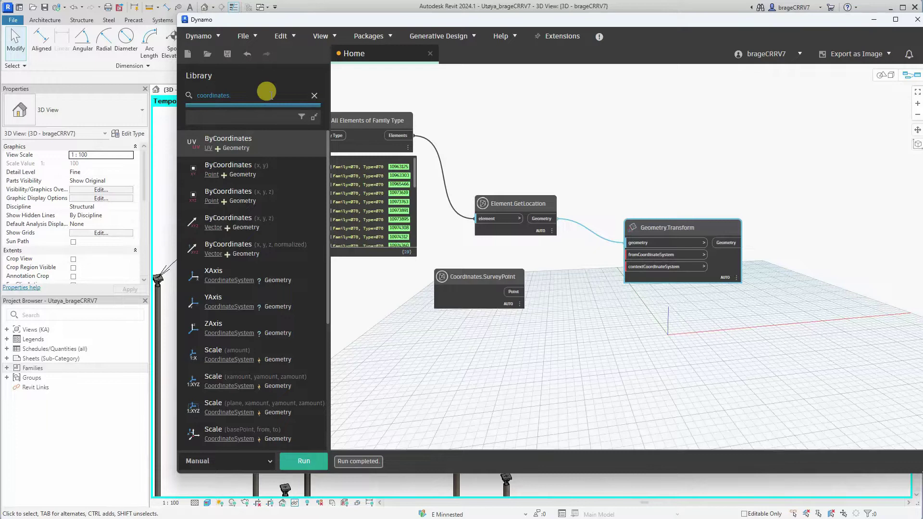
pyautogui.write('system')
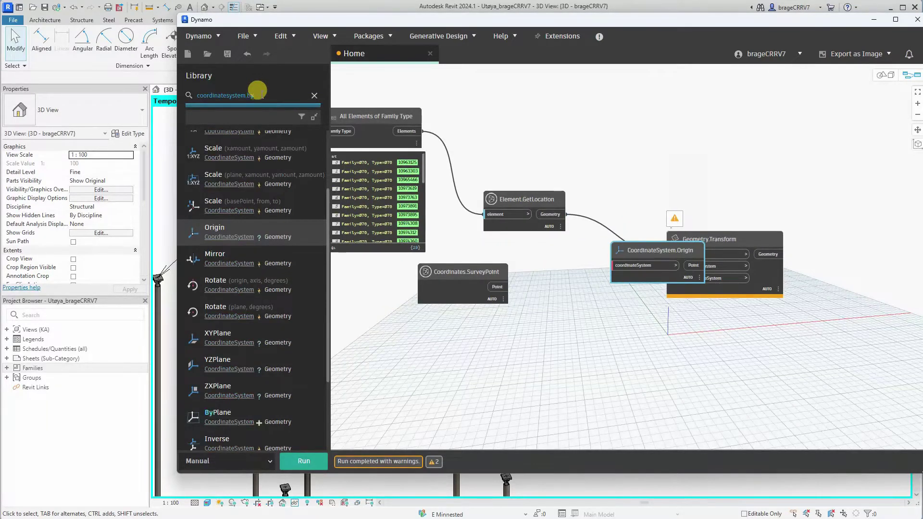
pyautogui.scroll(3, 247, 148)
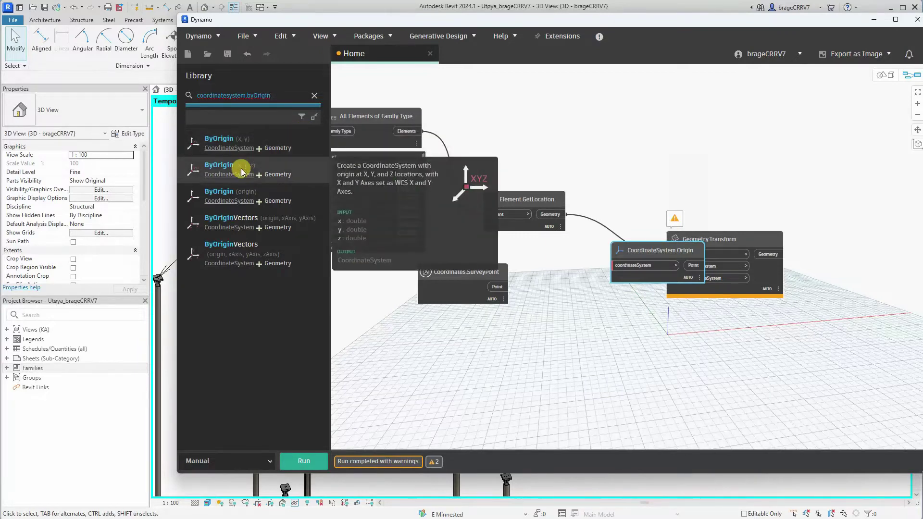
pyautogui.click(196, 144)
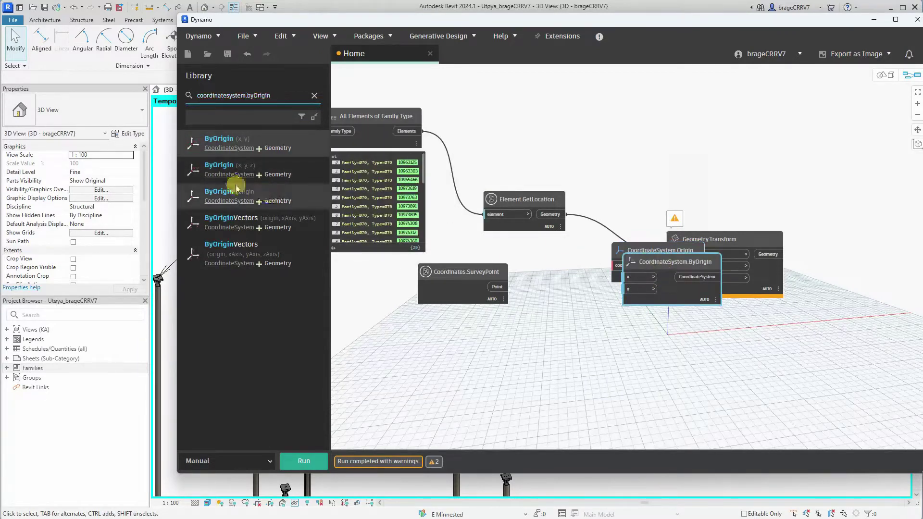
pyautogui.click(218, 192)
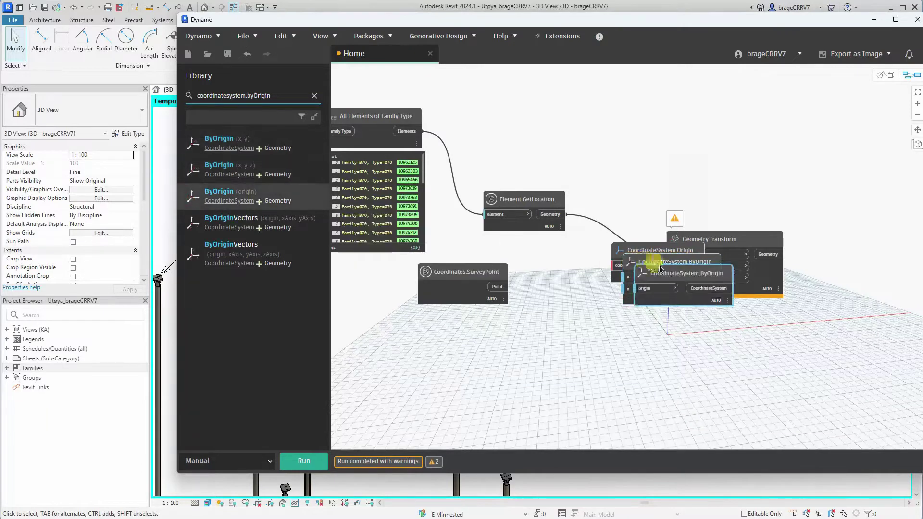
pyautogui.press('Delete')
pyautogui.moveTo(655, 301)
pyautogui.mouseDown()
pyautogui.moveTo(544, 267)
pyautogui.moveTo(570, 285)
pyautogui.mouseUp()
pyautogui.moveTo(497, 286); pyautogui.dragTo(539, 286)
pyautogui.moveTo(627, 287); pyautogui.dragTo(669, 268)
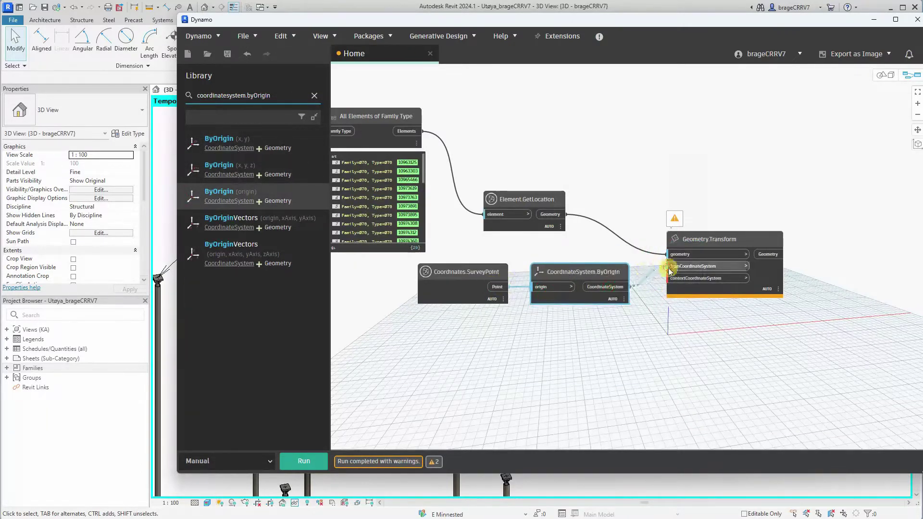
pyautogui.click(670, 267)
# Step: Add a CoordinateSystem.Identity node wired to Geometry.Transform's contextCoordinateSystem
pyautogui.click(281, 94)
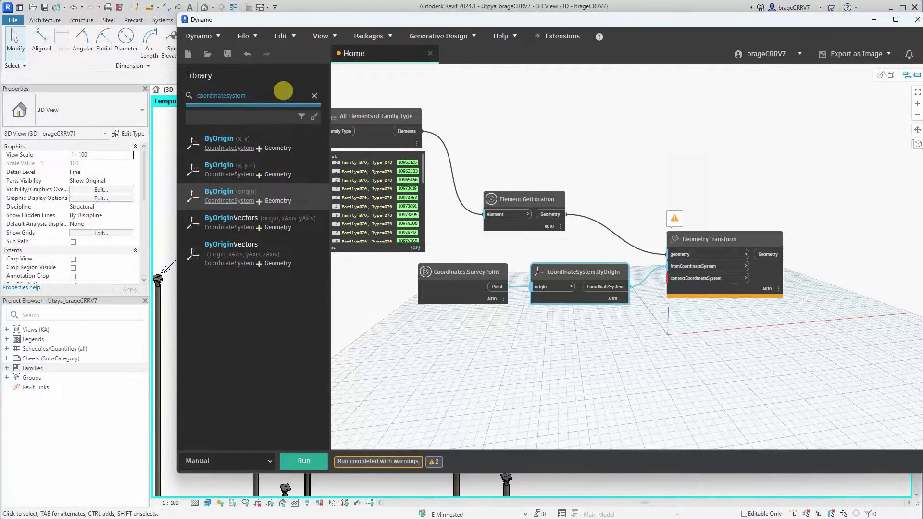
pyautogui.scroll(-5, 268, 252)
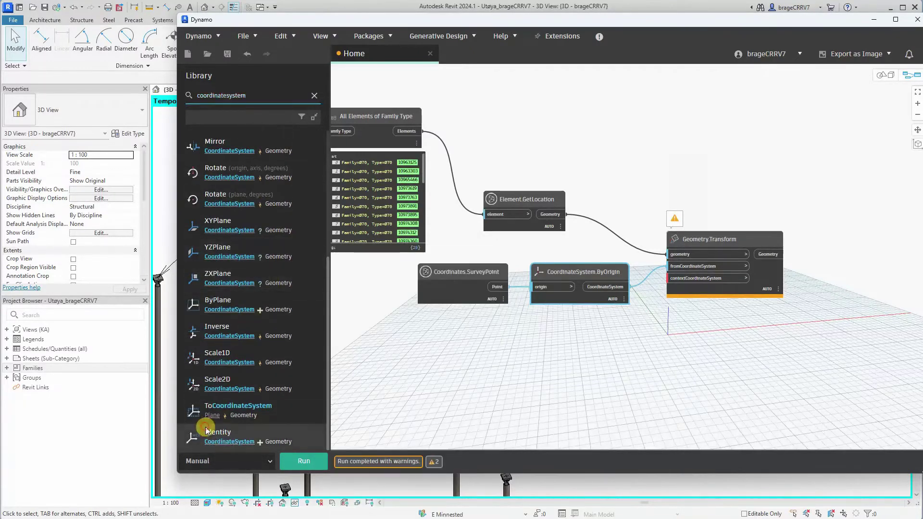
pyautogui.click(205, 427)
pyautogui.moveTo(563, 319); pyautogui.dragTo(533, 320)
pyautogui.click(609, 334)
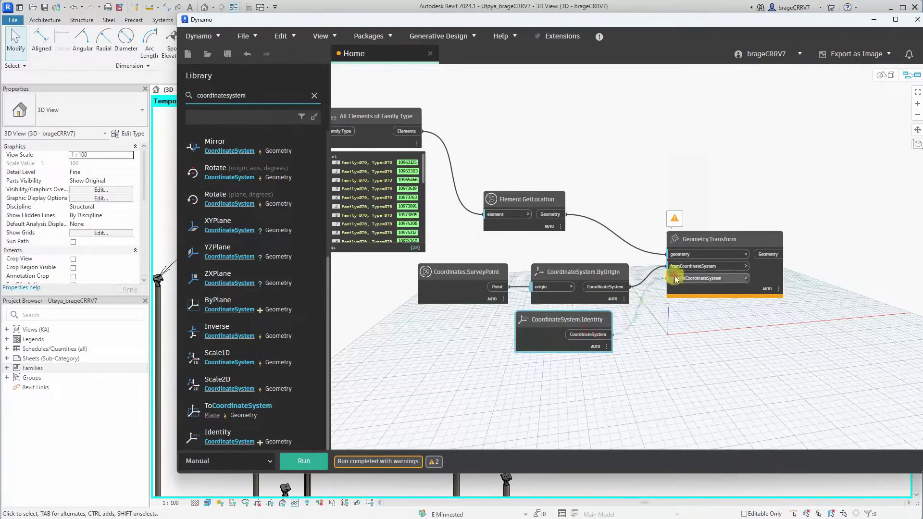
pyautogui.click(676, 278)
pyautogui.click(304, 461)
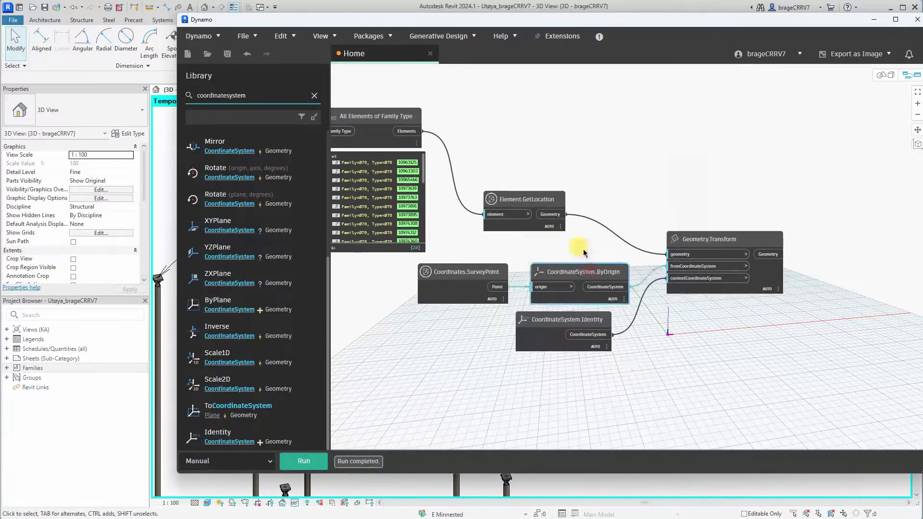
# Step: Tidy the coordinate-system nodes and inspect Geometry.Transform's 29 survey-coordinate points
pyautogui.moveTo(582, 273); pyautogui.dragTo(575, 252)
pyautogui.moveTo(474, 272); pyautogui.dragTo(474, 248)
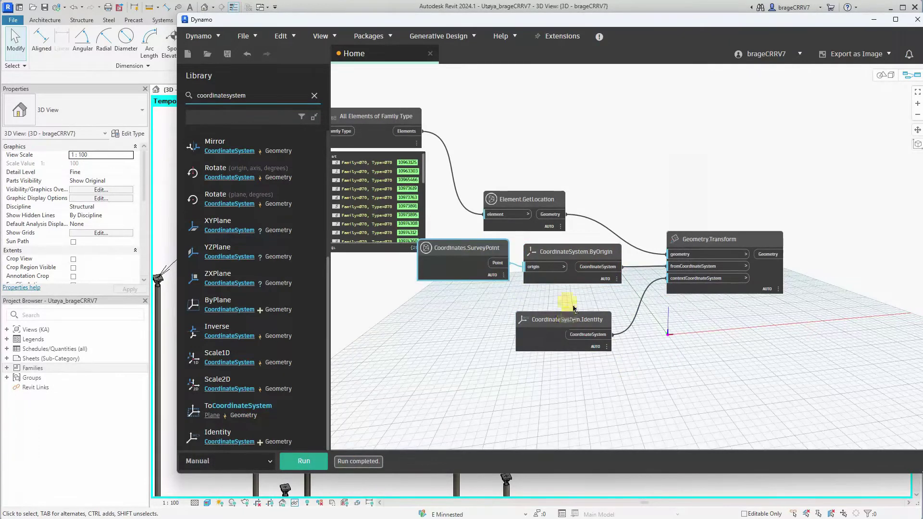
pyautogui.moveTo(570, 319); pyautogui.dragTo(570, 293)
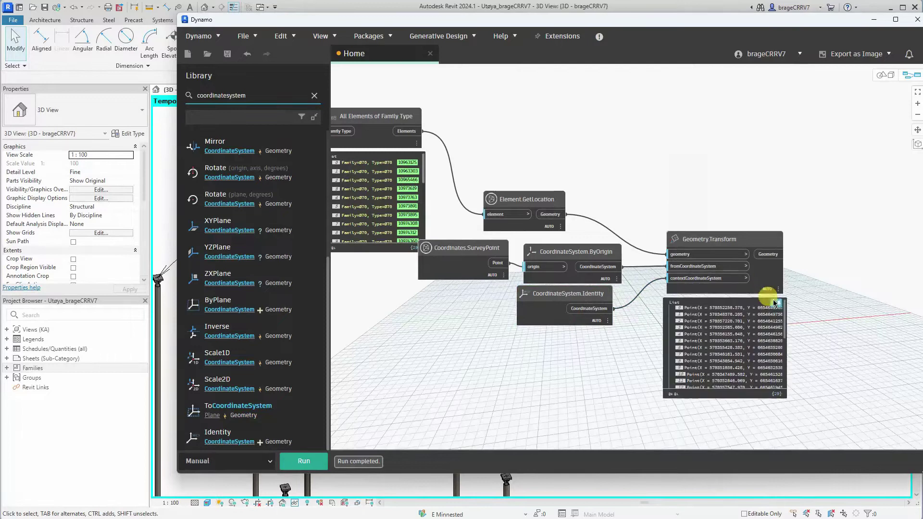
pyautogui.click(774, 300)
pyautogui.scroll(1, 803, 334)
pyautogui.scroll(2, 823, 334)
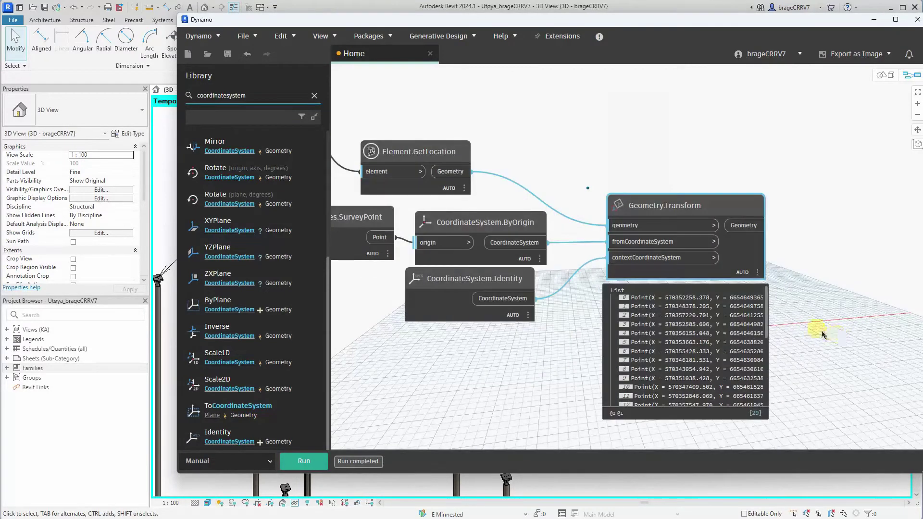
pyautogui.moveTo(725, 347)
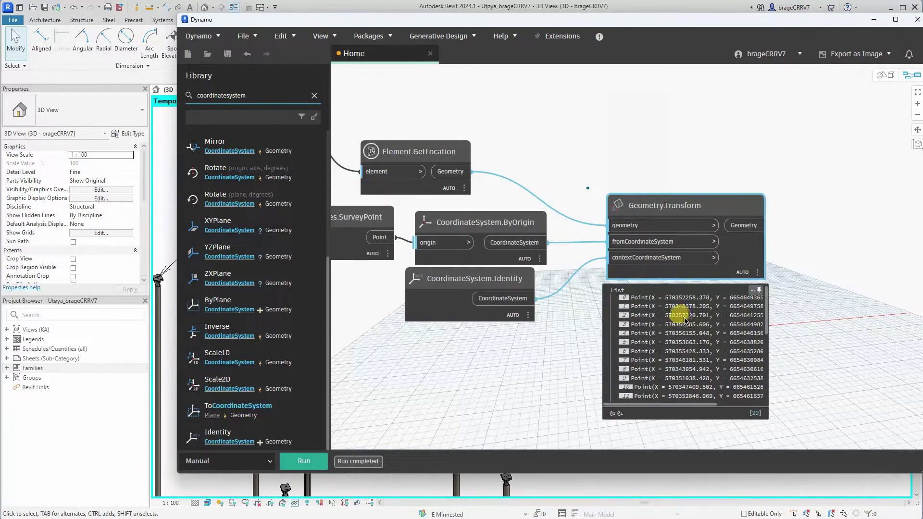
pyautogui.scroll(-1, 683, 327)
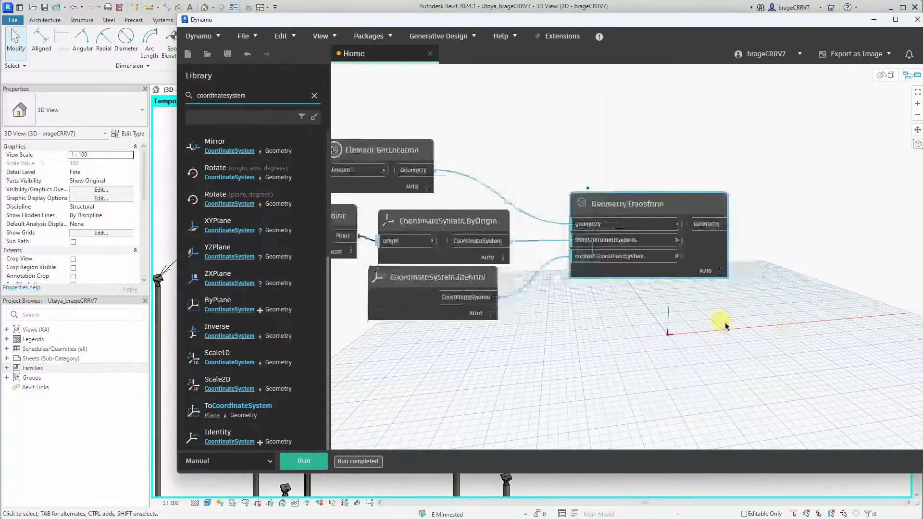
# Step: Add Point.X and Point.Y nodes from the 'point' search beside Geometry.Transform
pyautogui.moveTo(721, 320); pyautogui.dragTo(628, 258, button='middle')
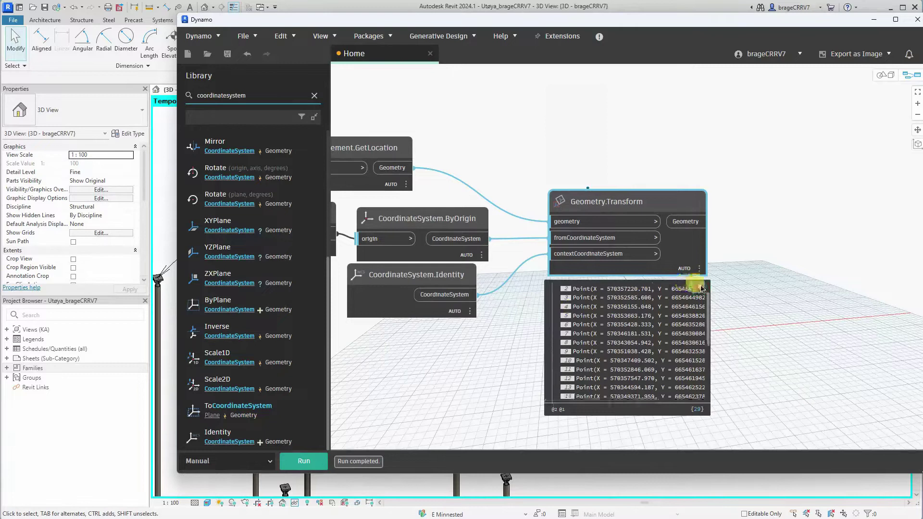
pyautogui.moveTo(257, 94); pyautogui.dragTo(189, 94)
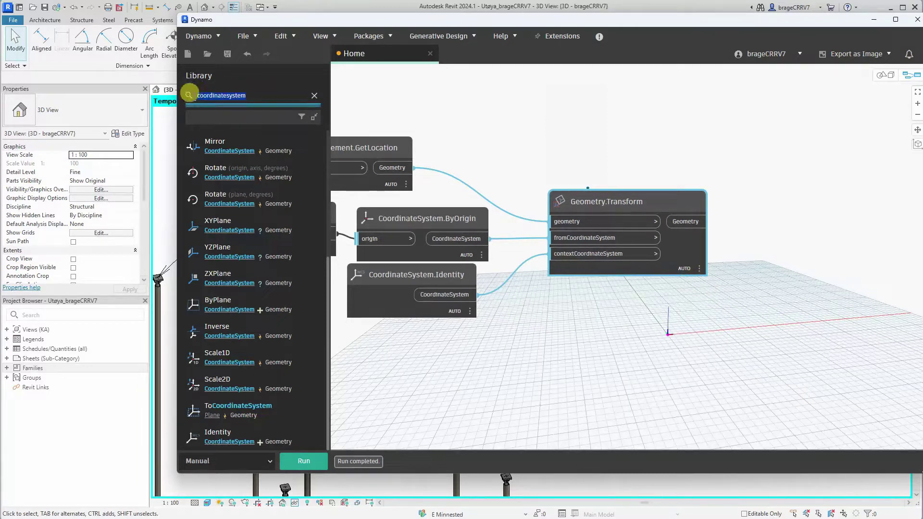
pyautogui.write('point')
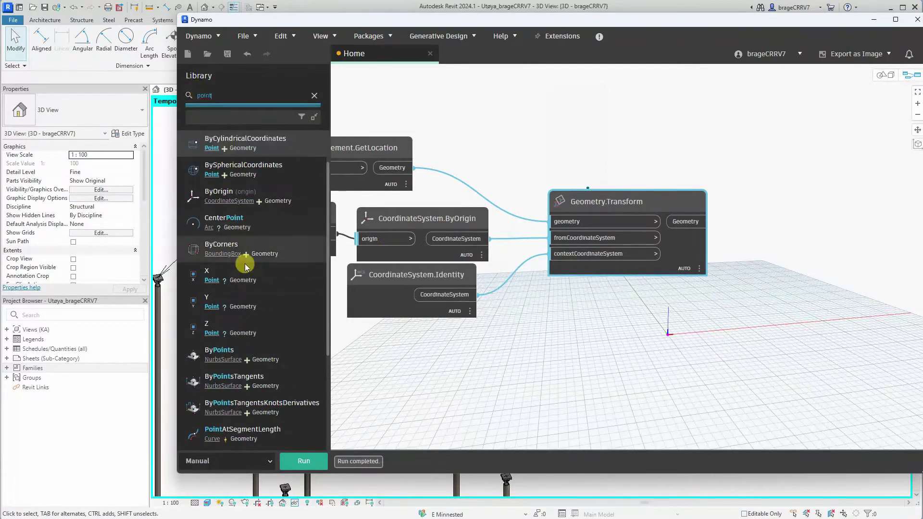
pyautogui.click(247, 272)
pyautogui.moveTo(697, 283); pyautogui.dragTo(775, 208)
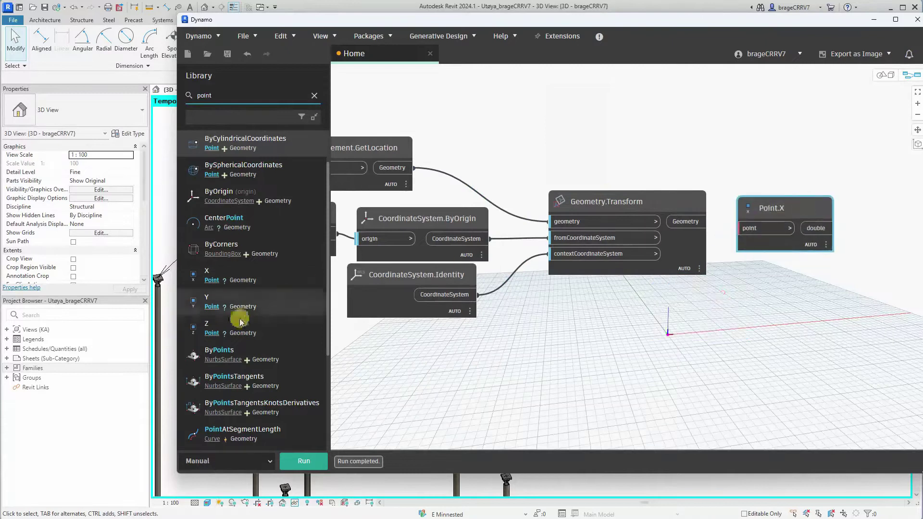
pyautogui.click(235, 304)
pyautogui.moveTo(537, 260); pyautogui.dragTo(676, 285)
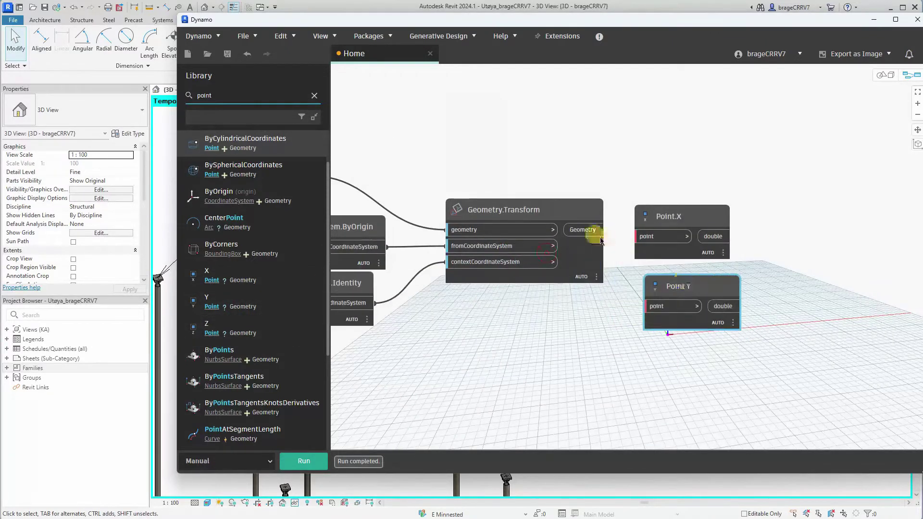
# Step: Wire Geometry.Transform's output into Point.X and Point.Y and run the graph
pyautogui.click(641, 235)
pyautogui.click(604, 229)
pyautogui.click(650, 305)
pyautogui.moveTo(660, 217); pyautogui.dragTo(656, 182)
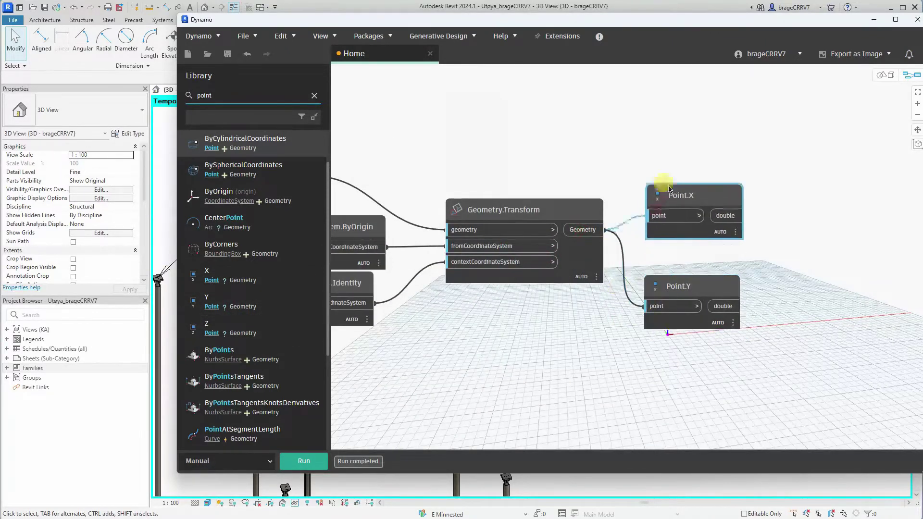
pyautogui.moveTo(667, 283); pyautogui.dragTo(678, 245)
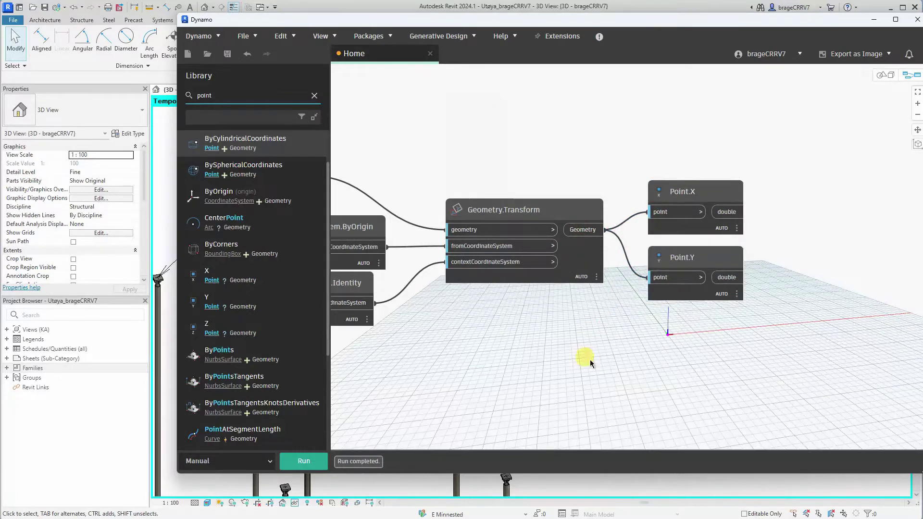
pyautogui.click(316, 462)
pyautogui.moveTo(591, 278)
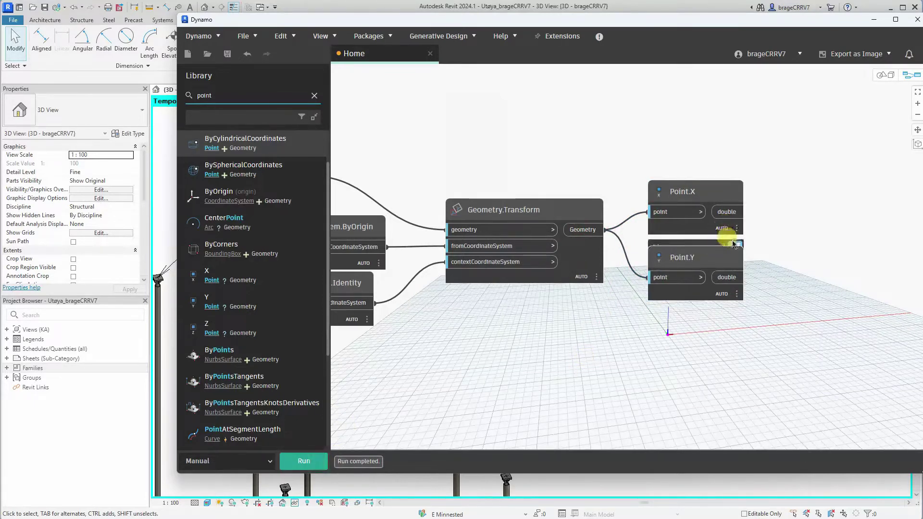
pyautogui.moveTo(524, 282)
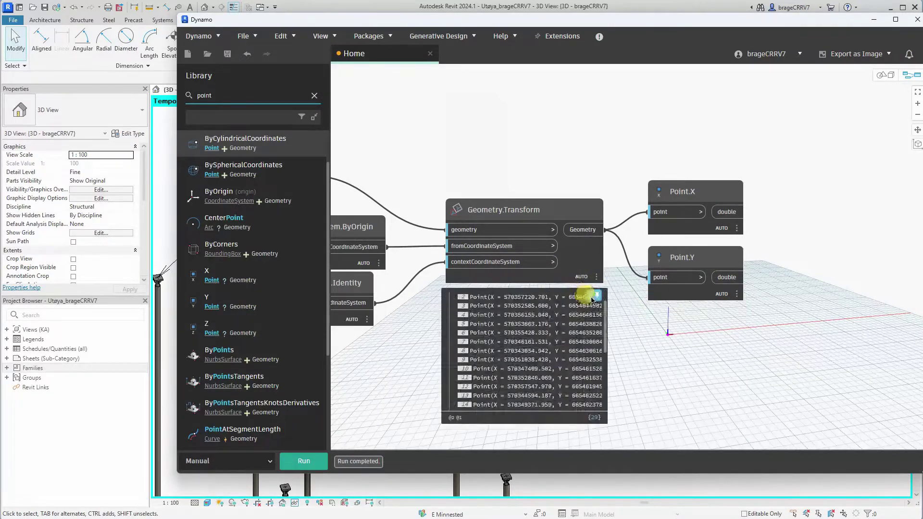
pyautogui.click(595, 296)
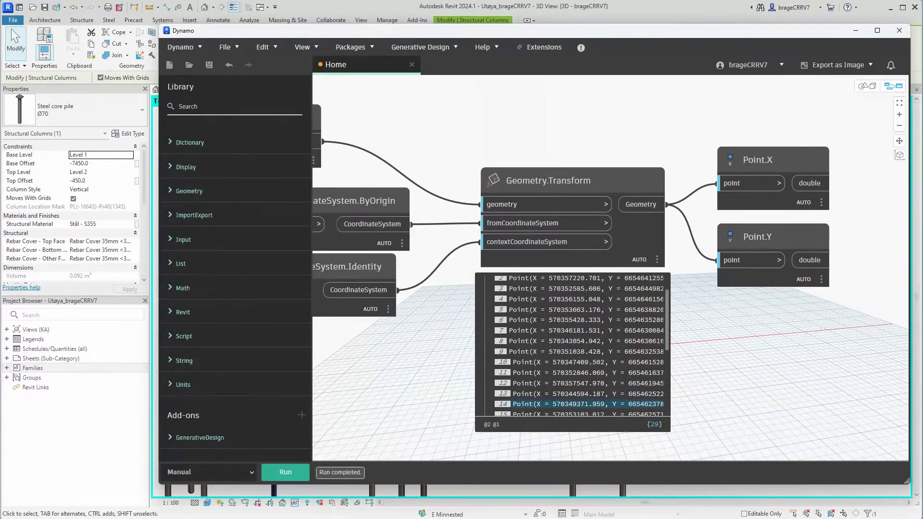
pyautogui.moveTo(534, 390)
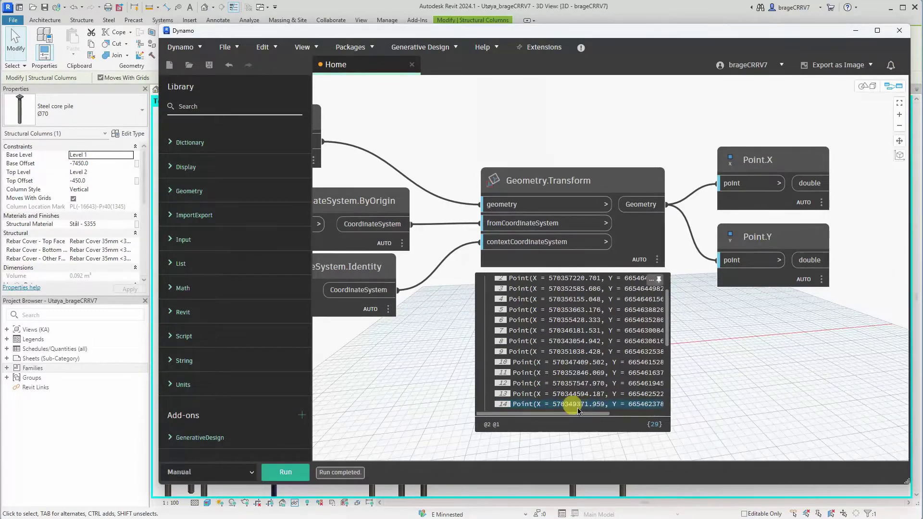
pyautogui.moveTo(577, 414); pyautogui.dragTo(648, 412)
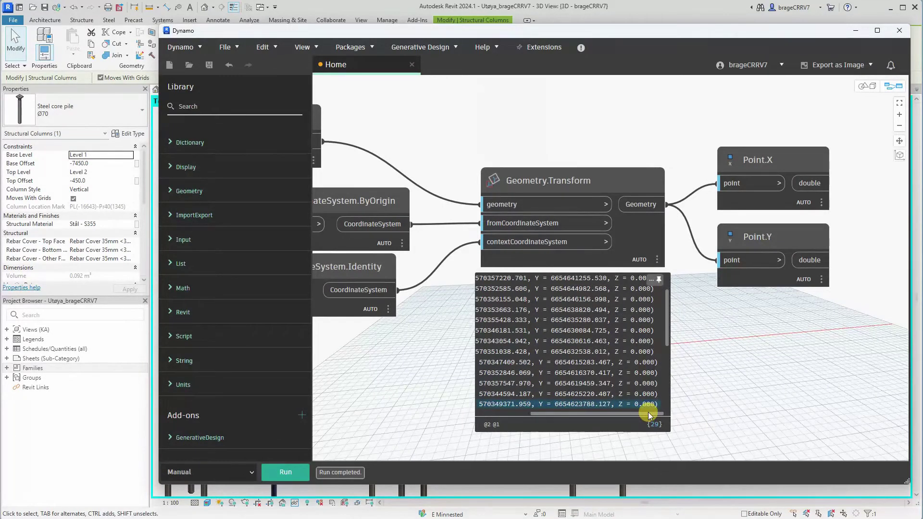
pyautogui.moveTo(649, 412); pyautogui.dragTo(575, 415)
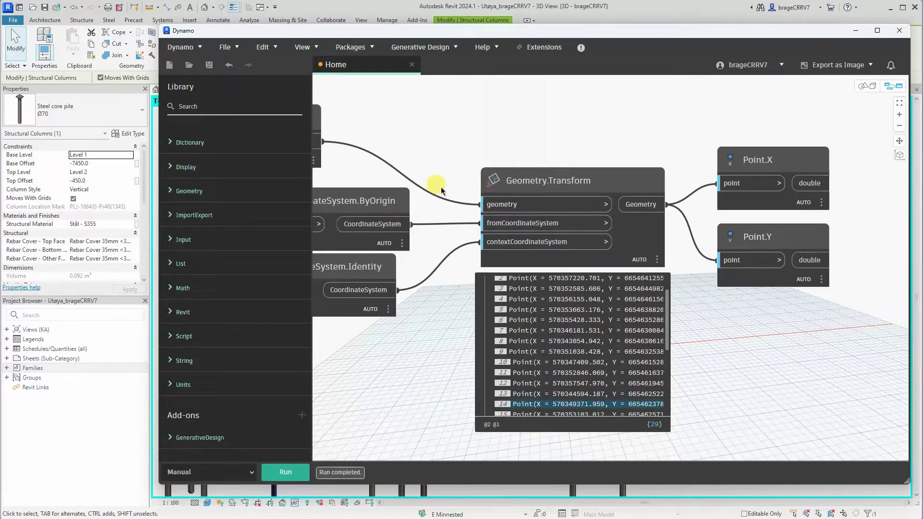
pyautogui.scroll(-3, 443, 186)
# Step: Add a Levels node set to Level 2 above Family Types
pyautogui.moveTo(458, 187); pyautogui.dragTo(709, 250, button='middle')
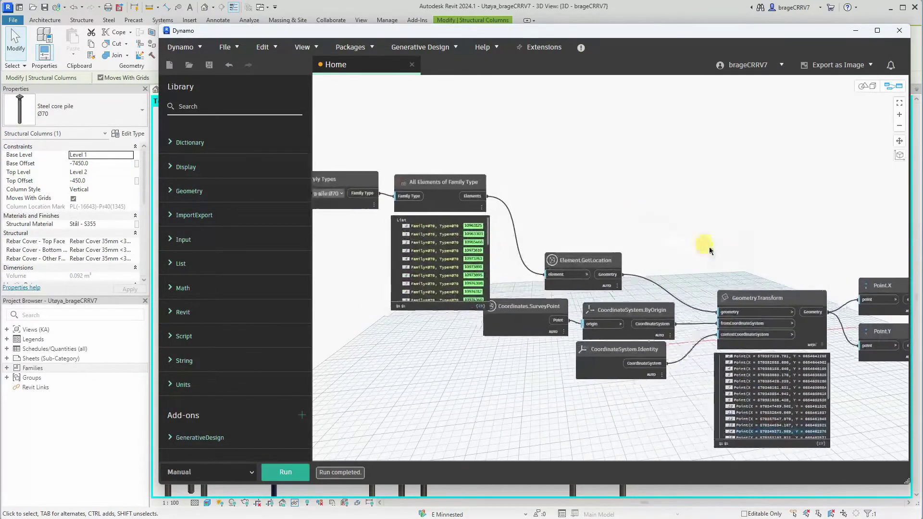
pyautogui.click(237, 107)
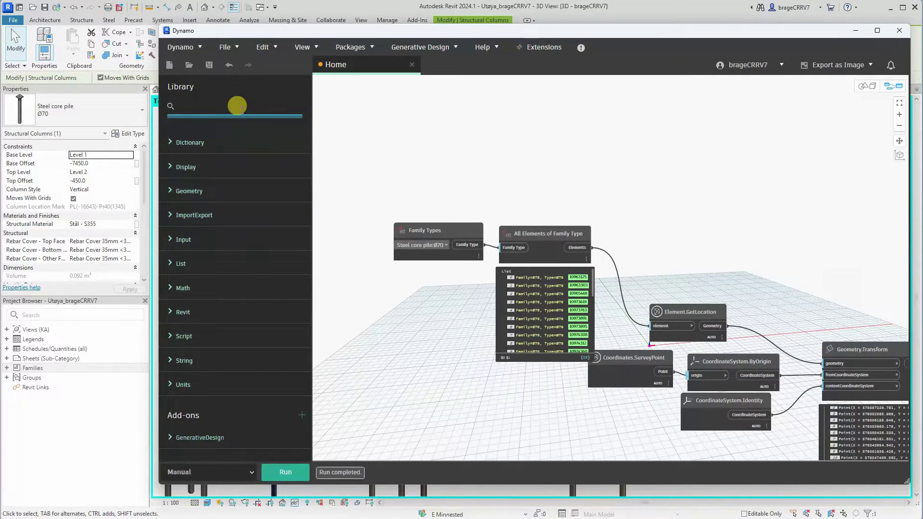
pyautogui.write('levels')
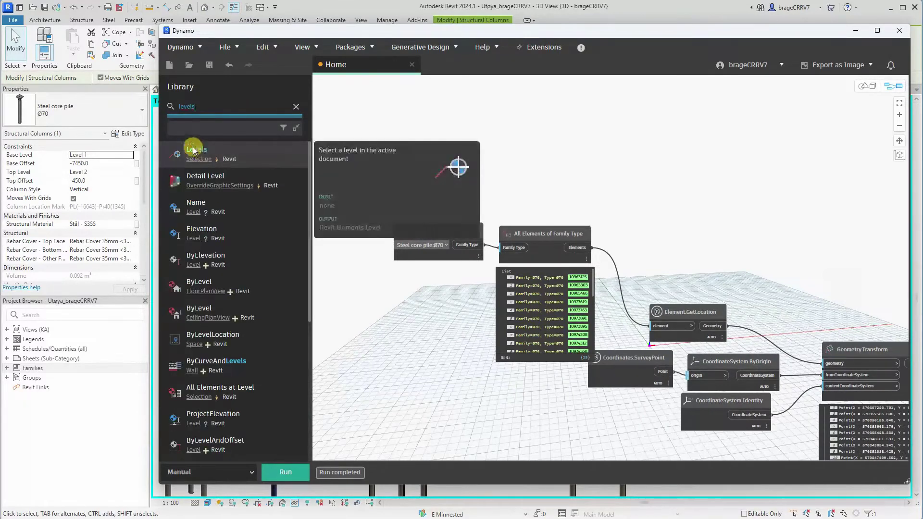
pyautogui.click(189, 150)
pyautogui.moveTo(602, 257); pyautogui.dragTo(428, 158)
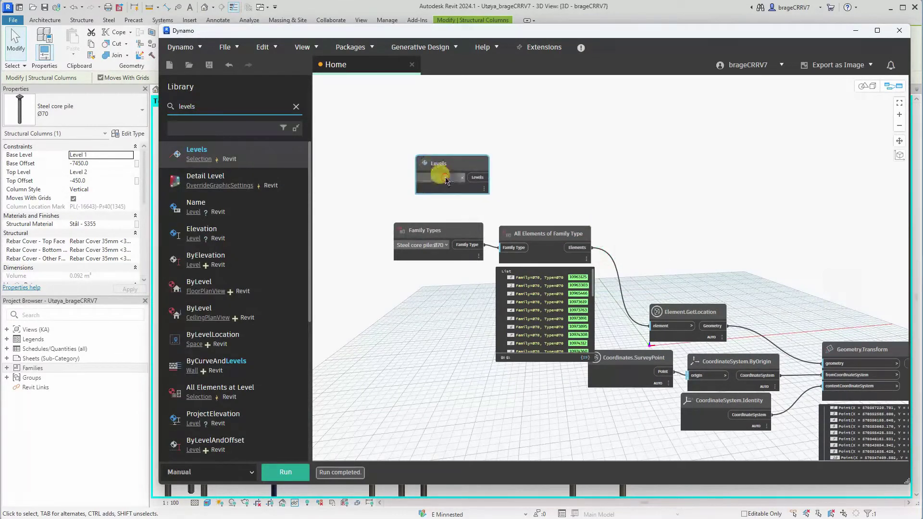
pyautogui.click(447, 189)
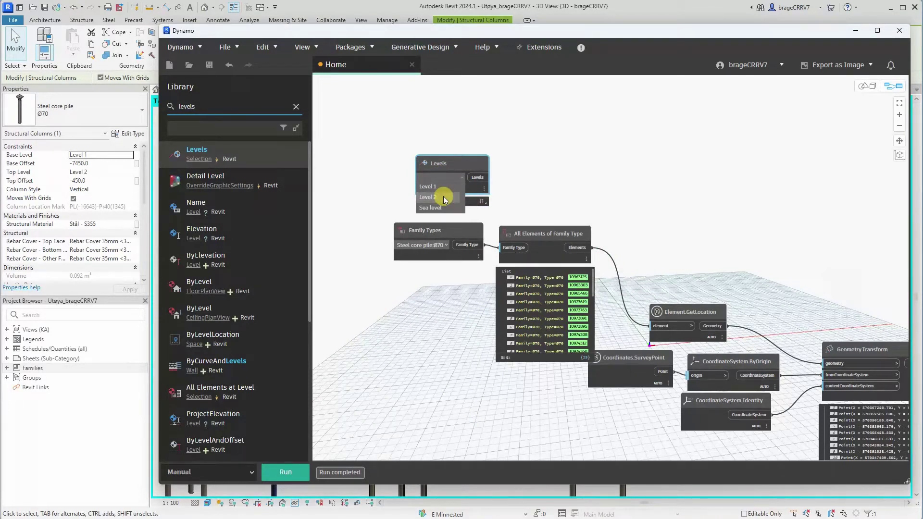
pyautogui.click(444, 199)
pyautogui.moveTo(454, 162); pyautogui.dragTo(441, 159)
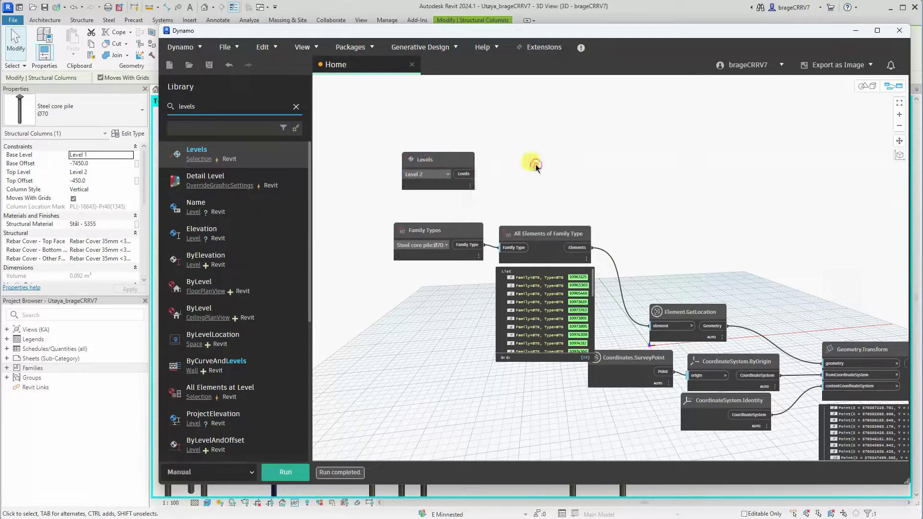
pyautogui.moveTo(536, 165); pyautogui.dragTo(517, 161, button='middle')
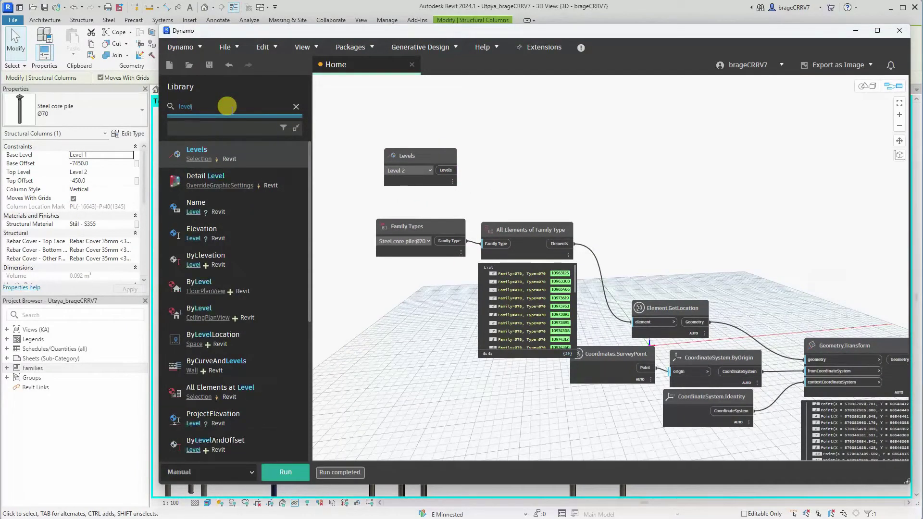
pyautogui.write('(.ele')
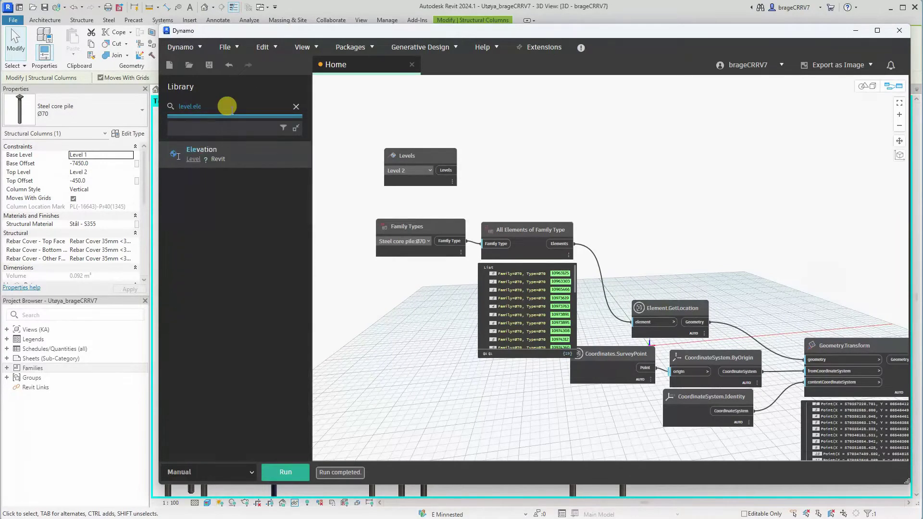
# Step: Add Level.Elevation fed by the Levels node and run, returning 63000
pyautogui.click(246, 160)
pyautogui.moveTo(631, 273); pyautogui.dragTo(499, 157)
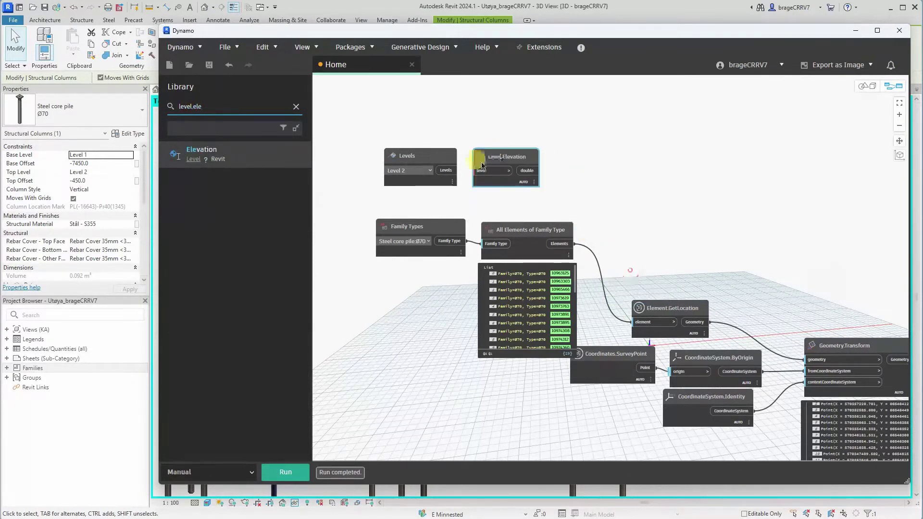
pyautogui.click(446, 170)
pyautogui.click(287, 471)
pyautogui.moveTo(506, 169)
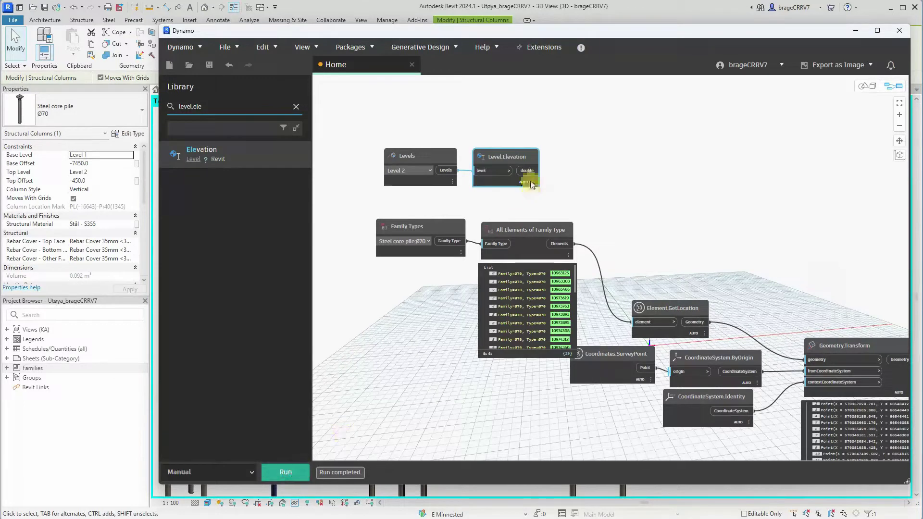
pyautogui.scroll(2, 488, 196)
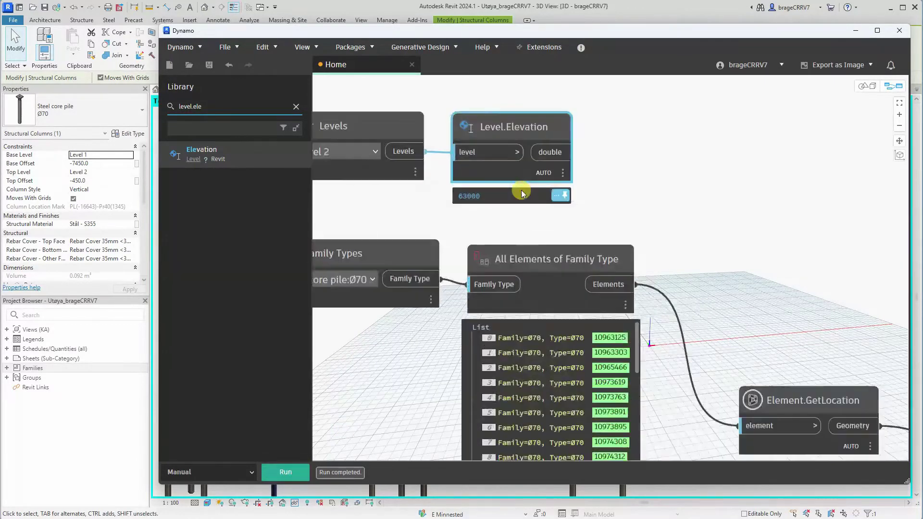
pyautogui.scroll(3, 556, 191)
pyautogui.scroll(-4, 521, 193)
pyautogui.scroll(-1, 633, 197)
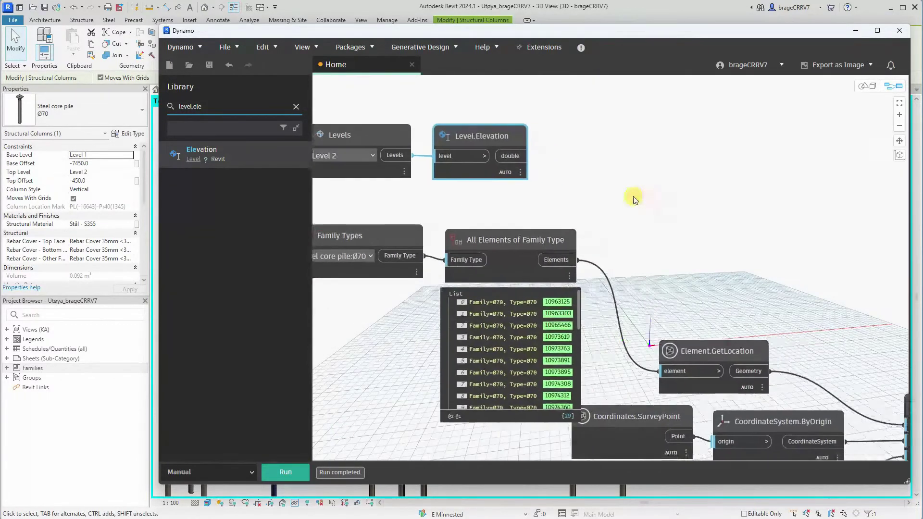
pyautogui.scroll(-1, 632, 197)
pyautogui.scroll(-1, 632, 193)
pyautogui.scroll(-2, 614, 200)
pyautogui.moveTo(614, 200); pyautogui.dragTo(588, 197, button='middle')
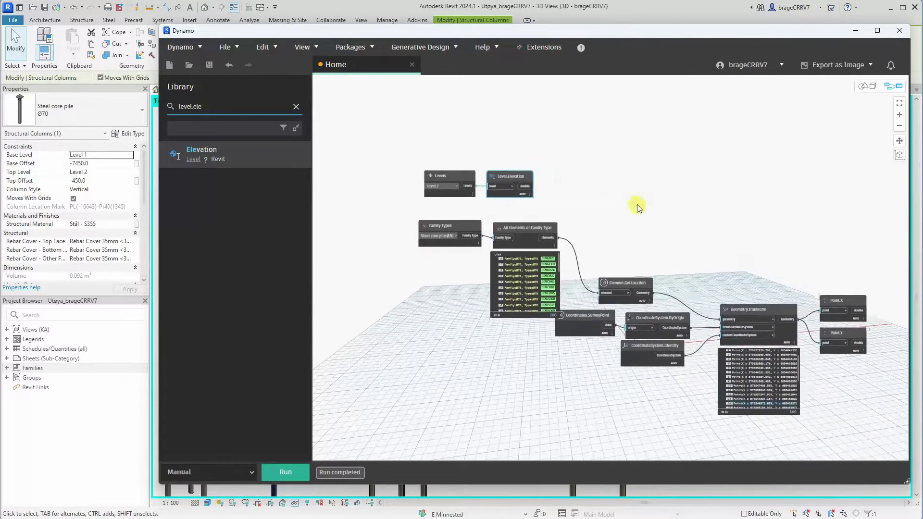
pyautogui.moveTo(706, 207); pyautogui.dragTo(658, 194, button='middle')
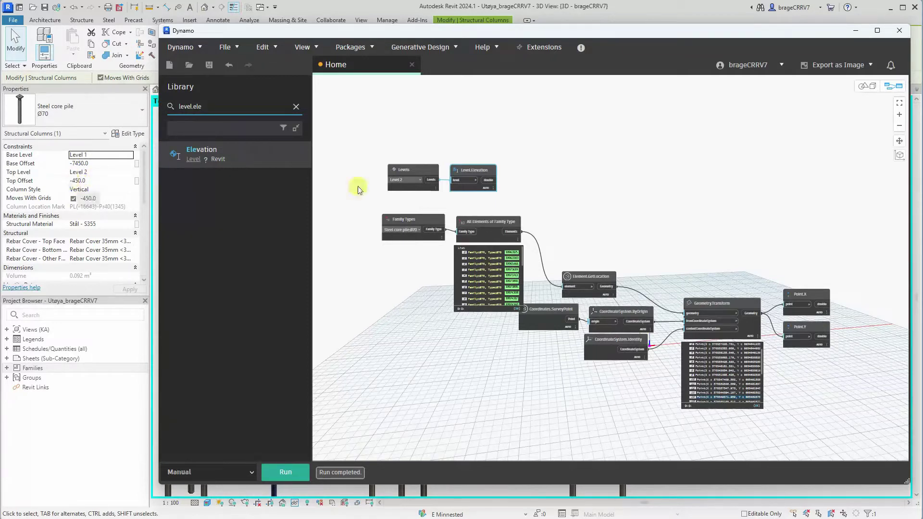
pyautogui.moveTo(358, 189); pyautogui.dragTo(335, 189, button='middle')
# Step: Add a GetParameterValueByName node fed by All Elements of Family Type
pyautogui.moveTo(203, 106); pyautogui.dragTo(178, 101)
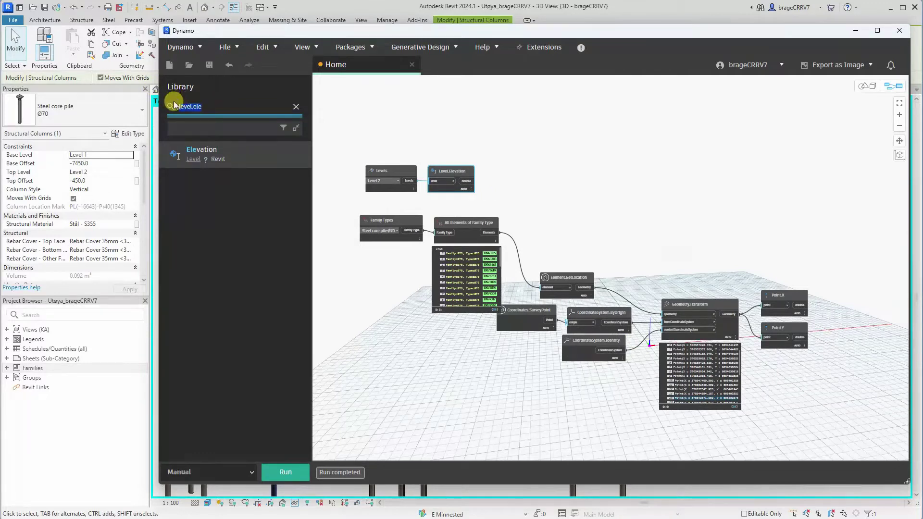
pyautogui.press('BackSpace')
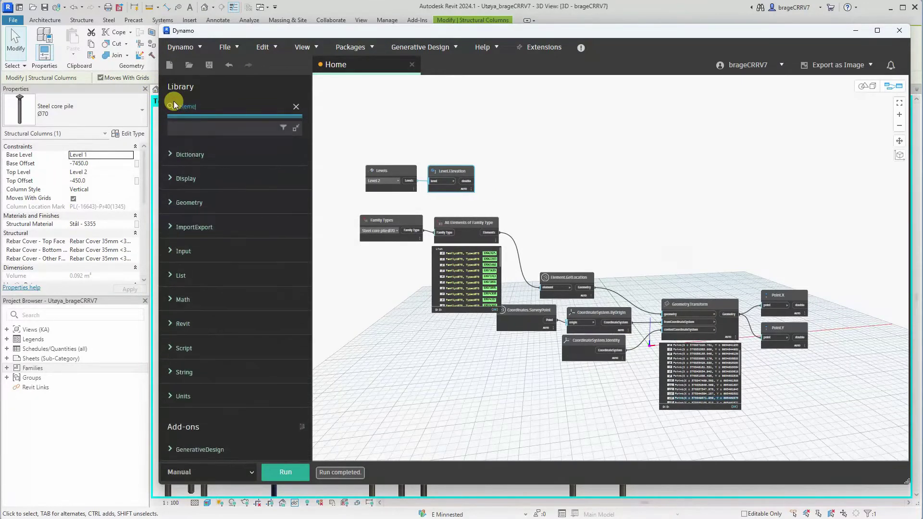
pyautogui.write('element.get')
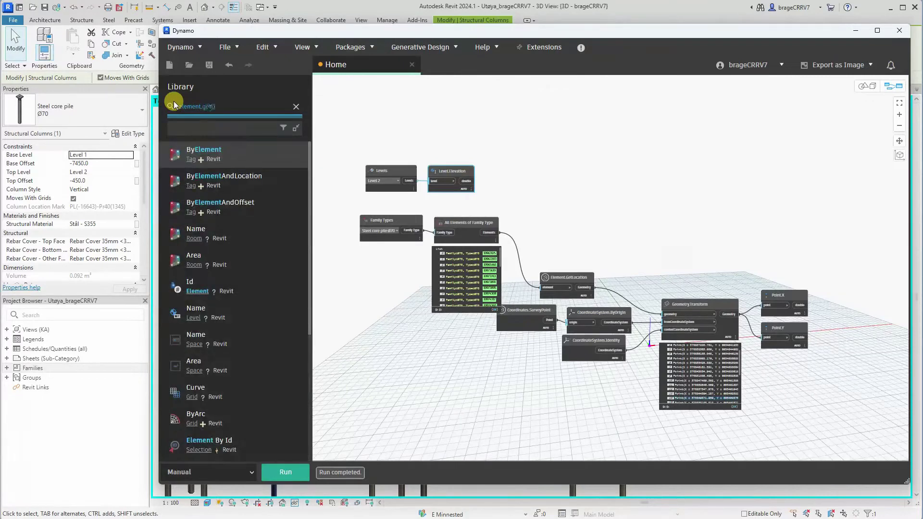
pyautogui.write('parameter')
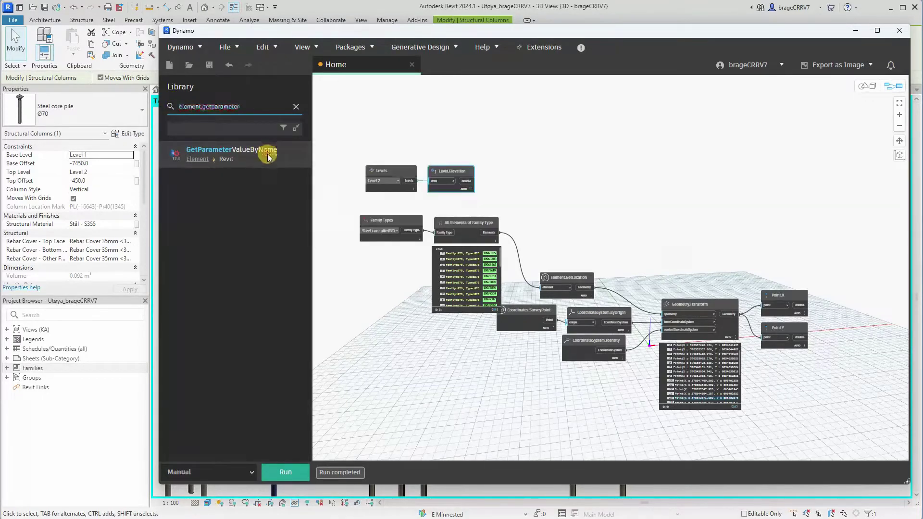
pyautogui.click(266, 151)
pyautogui.moveTo(620, 269); pyautogui.dragTo(604, 163)
pyautogui.scroll(3, 553, 192)
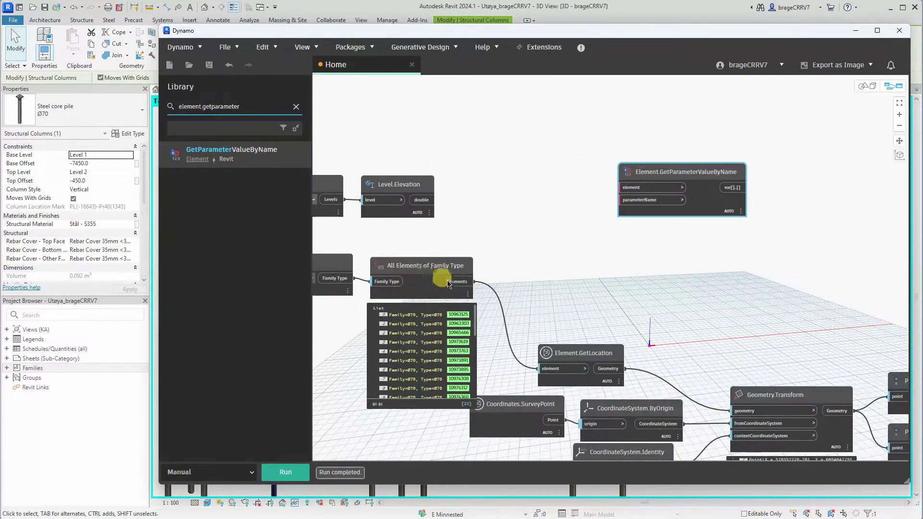
pyautogui.moveTo(469, 282); pyautogui.dragTo(590, 204)
pyautogui.click(629, 187)
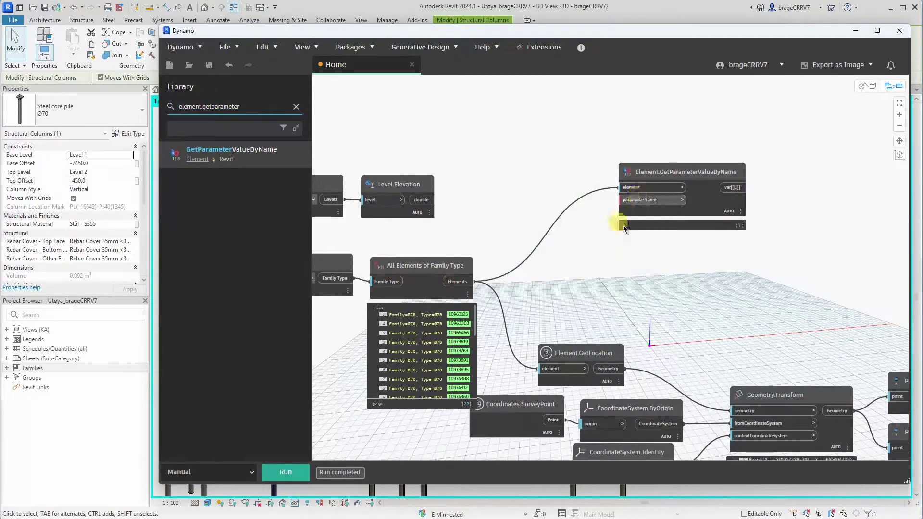
# Step: Feed a String 'Top Offset' into parameterName and run, previewing the -450 values
pyautogui.doubleClick(571, 245)
pyautogui.write('string')
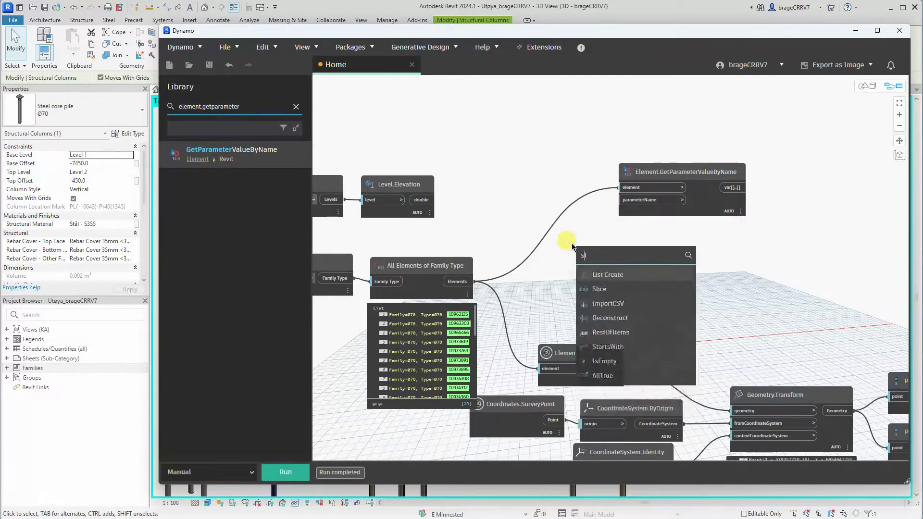
pyautogui.click(596, 274)
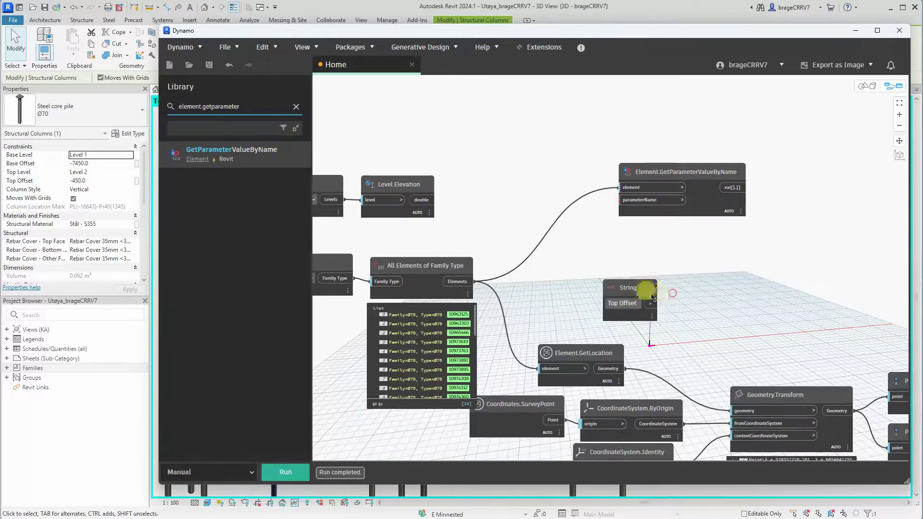
pyautogui.moveTo(645, 294)
pyautogui.mouseDown()
pyautogui.moveTo(565, 209)
pyautogui.moveTo(620, 199)
pyautogui.mouseUp()
pyautogui.click(630, 266)
pyautogui.moveTo(681, 188)
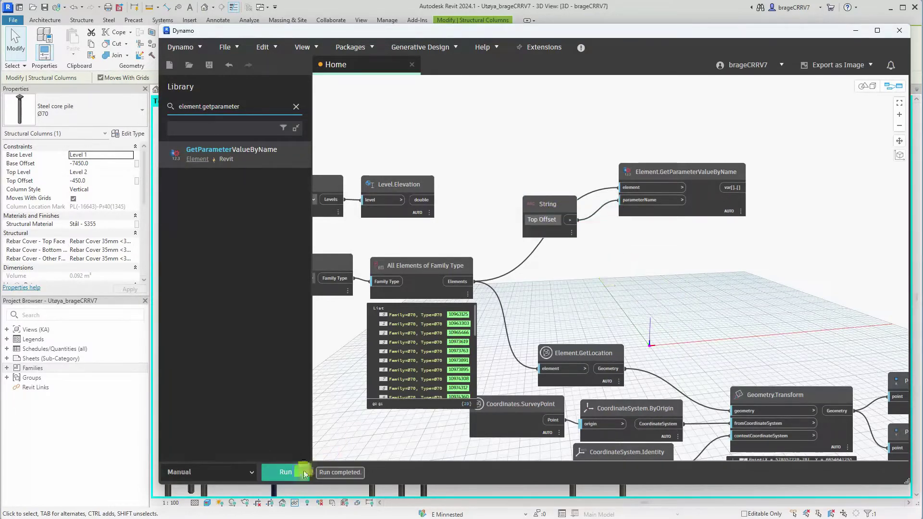
pyautogui.click(288, 469)
pyautogui.click(739, 226)
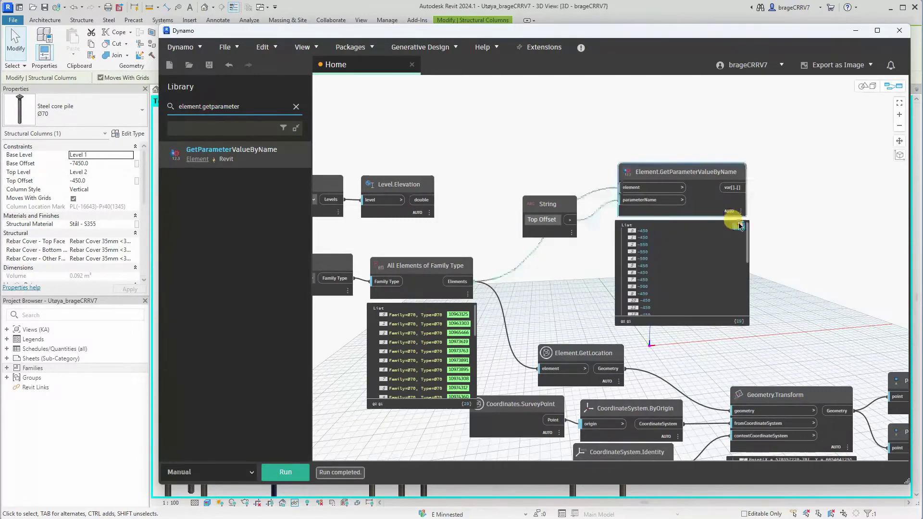
pyautogui.moveTo(749, 238); pyautogui.dragTo(747, 305)
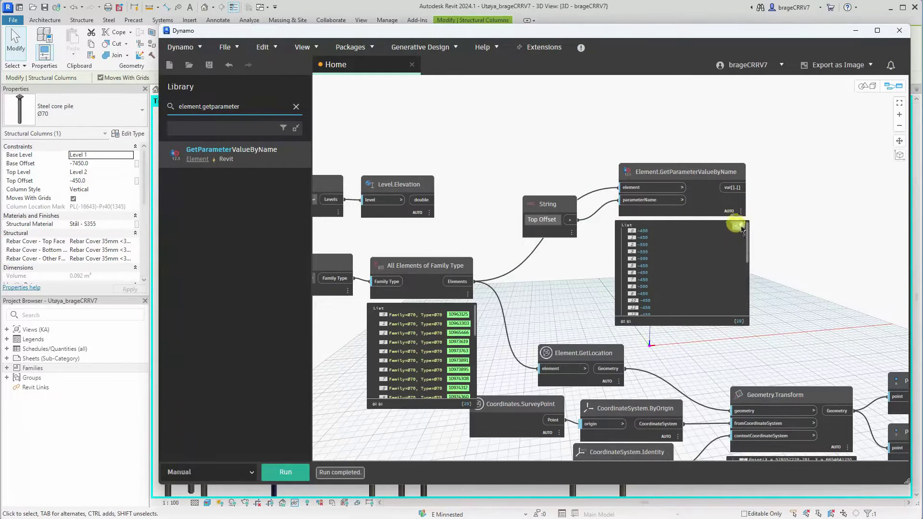
pyautogui.click(739, 225)
pyautogui.scroll(-1, 632, 280)
pyautogui.scroll(-1, 623, 278)
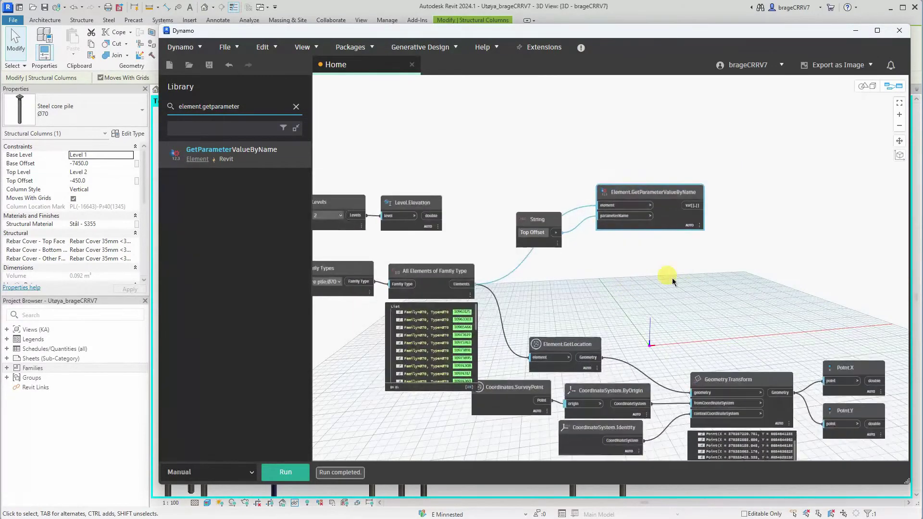
pyautogui.scroll(-1, 669, 274)
# Step: Tidy the parameter nodes and add a Formula node to the graph
pyautogui.moveTo(635, 224); pyautogui.dragTo(553, 231)
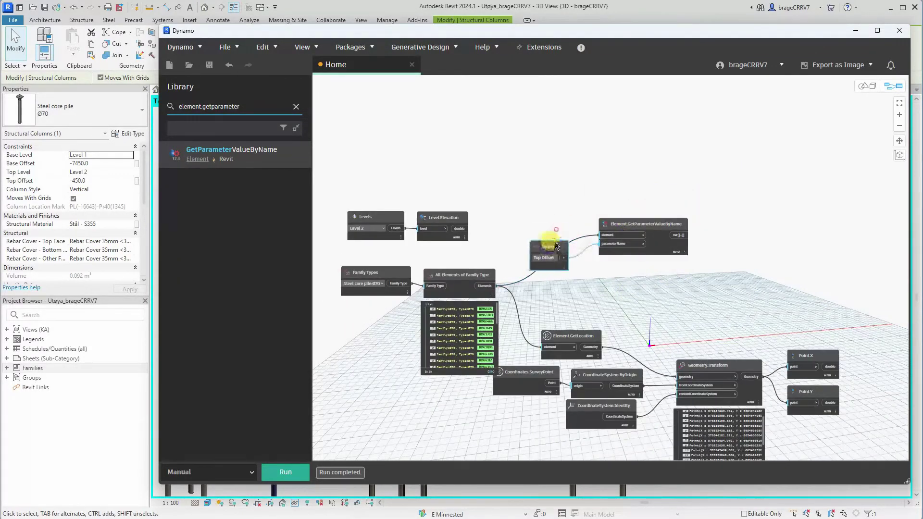
pyautogui.moveTo(605, 164)
pyautogui.mouseDown()
pyautogui.moveTo(607, 209)
pyautogui.moveTo(609, 163)
pyautogui.mouseUp()
pyautogui.moveTo(530, 241); pyautogui.dragTo(532, 163)
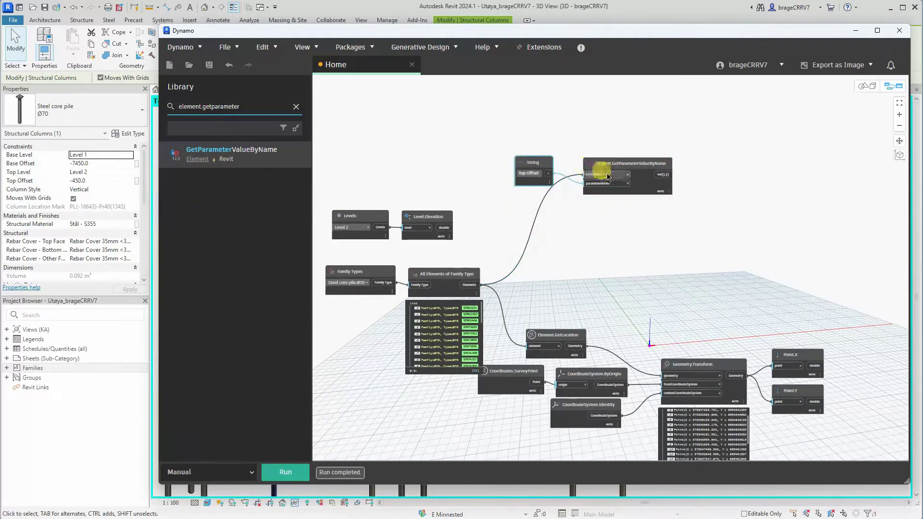
pyautogui.moveTo(628, 174)
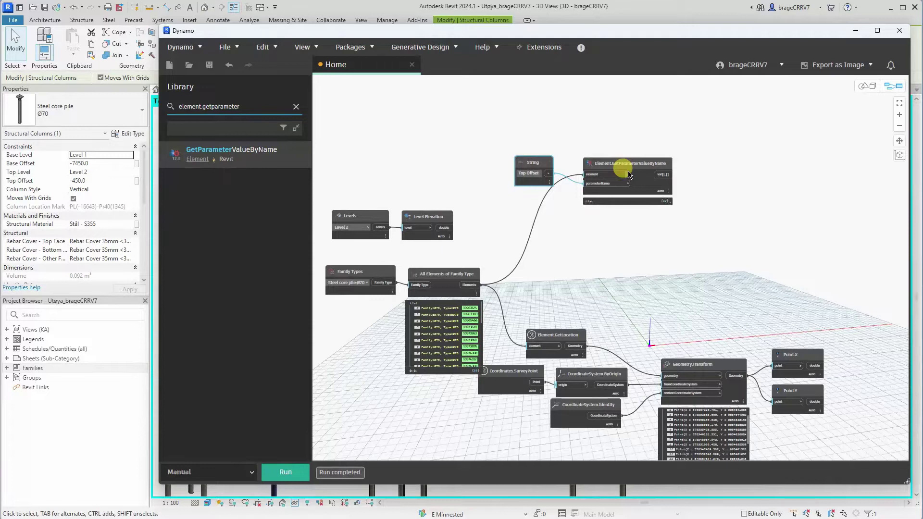
pyautogui.moveTo(365, 167); pyautogui.dragTo(351, 164, button='middle')
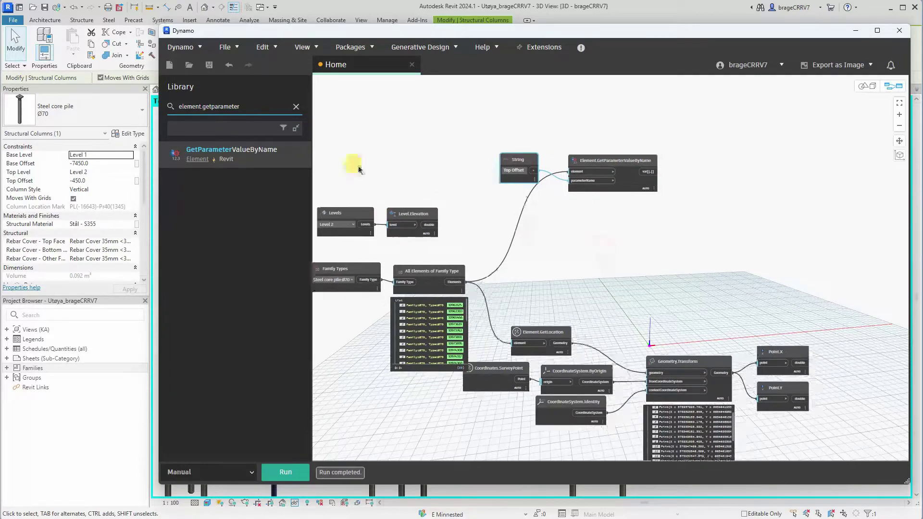
pyautogui.moveTo(248, 101); pyautogui.dragTo(165, 106)
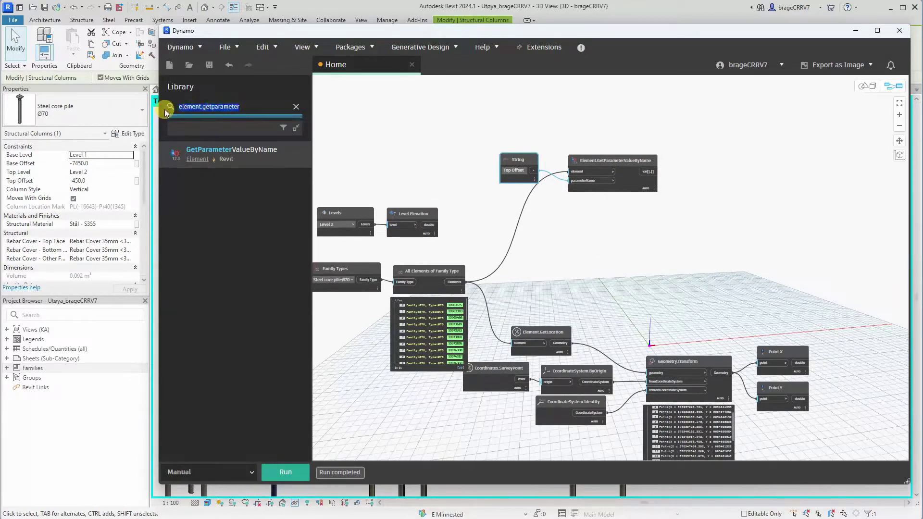
pyautogui.write('formula')
pyautogui.click(191, 150)
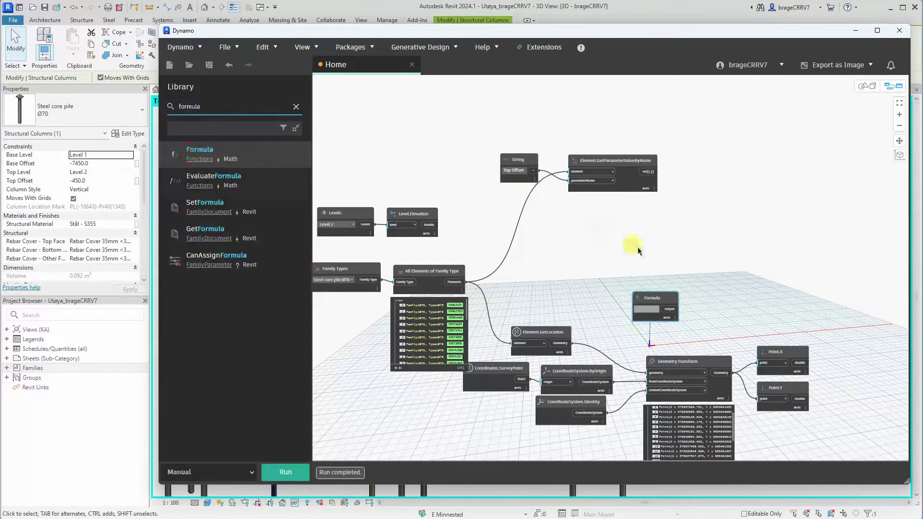
pyautogui.moveTo(666, 303); pyautogui.dragTo(692, 229)
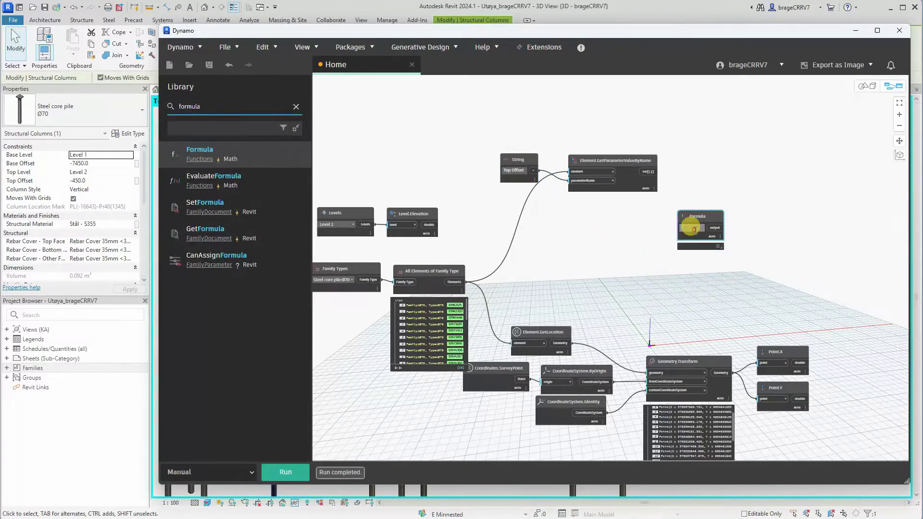
pyautogui.scroll(5, 693, 229)
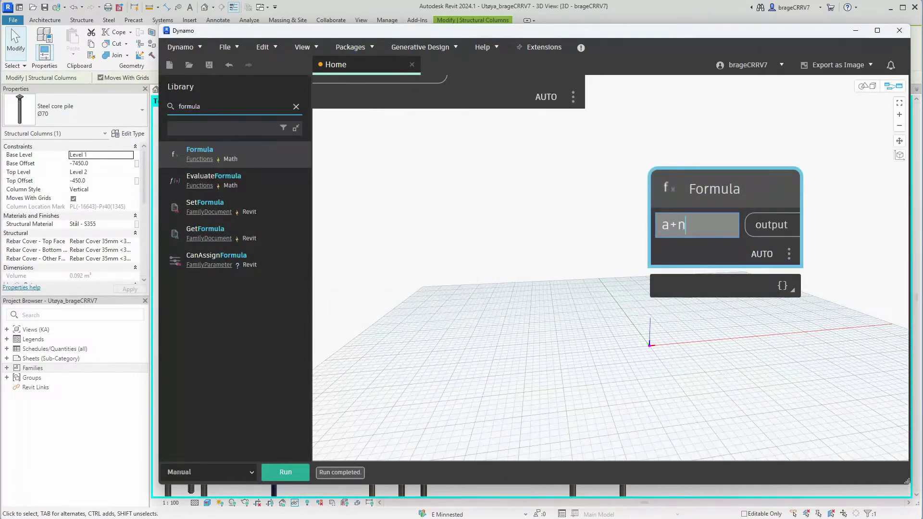
pyautogui.scroll(-5, 625, 263)
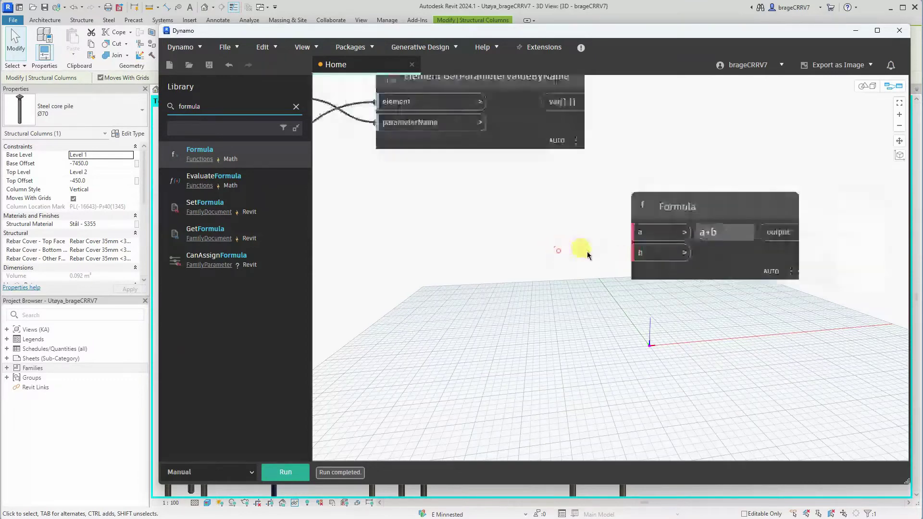
# Step: Wire the Top Offset values into Formula input a and Level.Elevation into b
pyautogui.moveTo(609, 171); pyautogui.dragTo(633, 249)
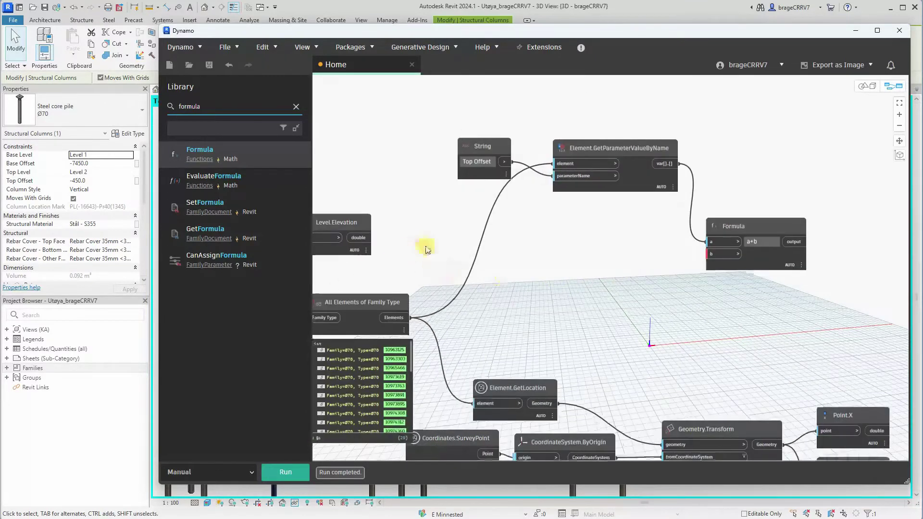
pyautogui.moveTo(496, 257); pyautogui.dragTo(711, 267)
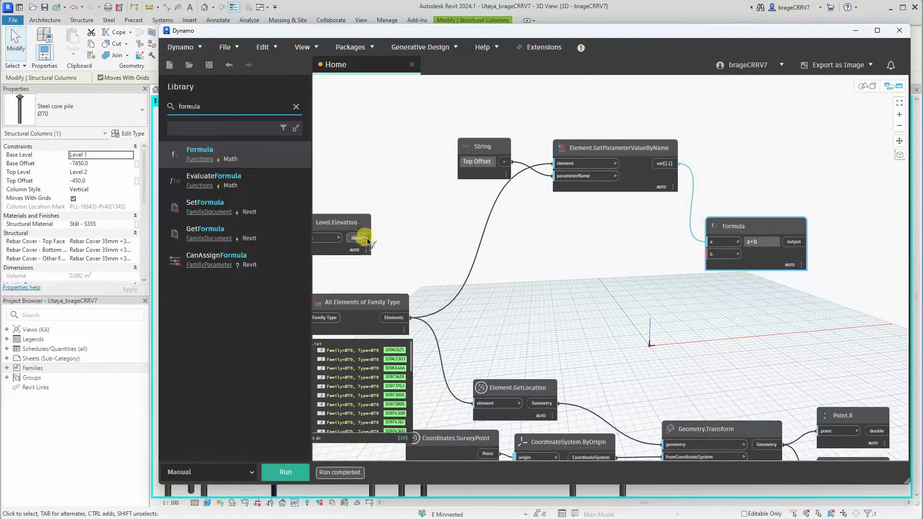
pyautogui.moveTo(366, 242); pyautogui.dragTo(716, 254)
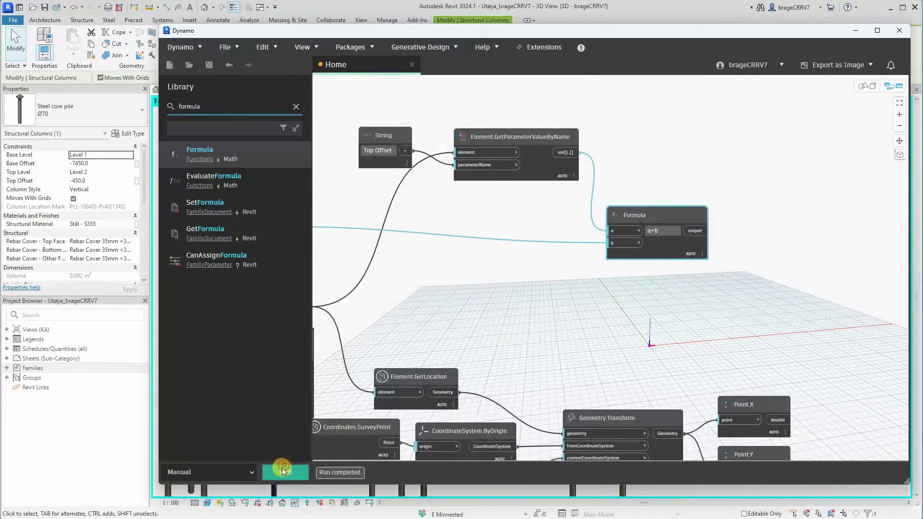
pyautogui.moveTo(698, 269)
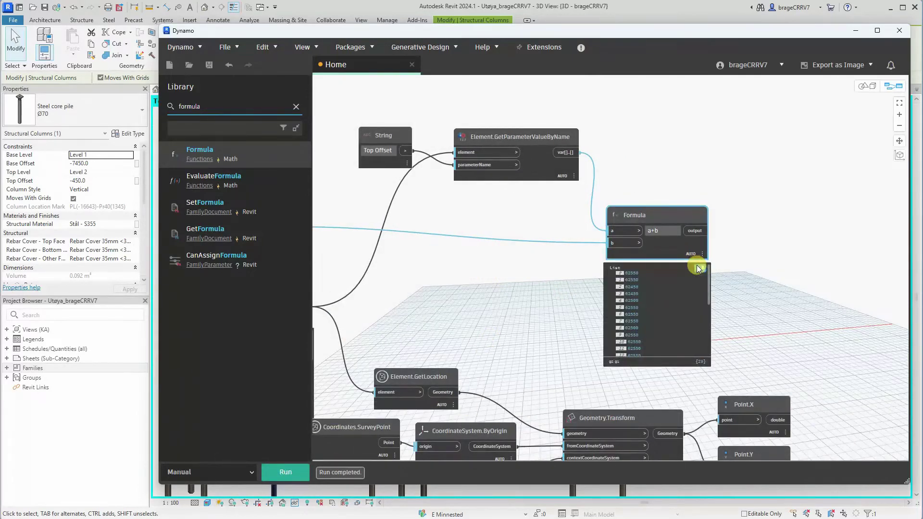
pyautogui.scroll(-2, 626, 278)
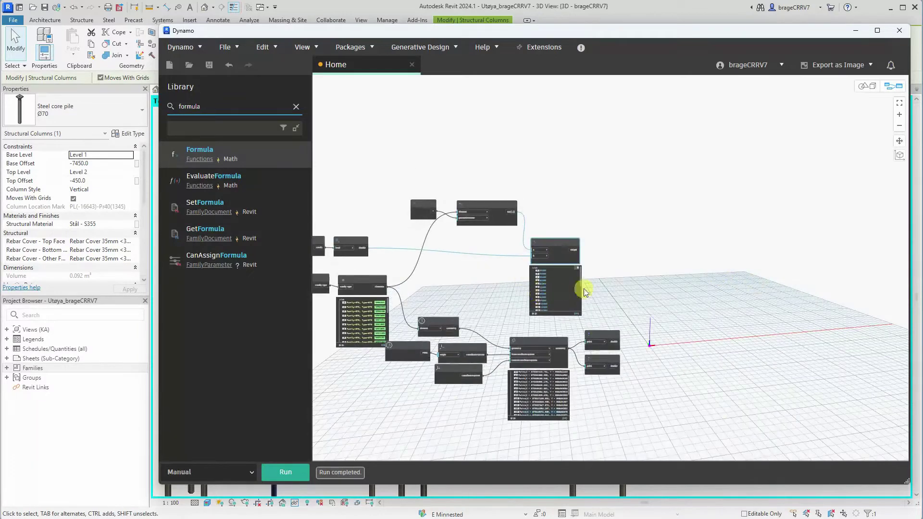
pyautogui.scroll(3, 588, 289)
pyautogui.scroll(1, 495, 262)
pyautogui.scroll(-2, 565, 239)
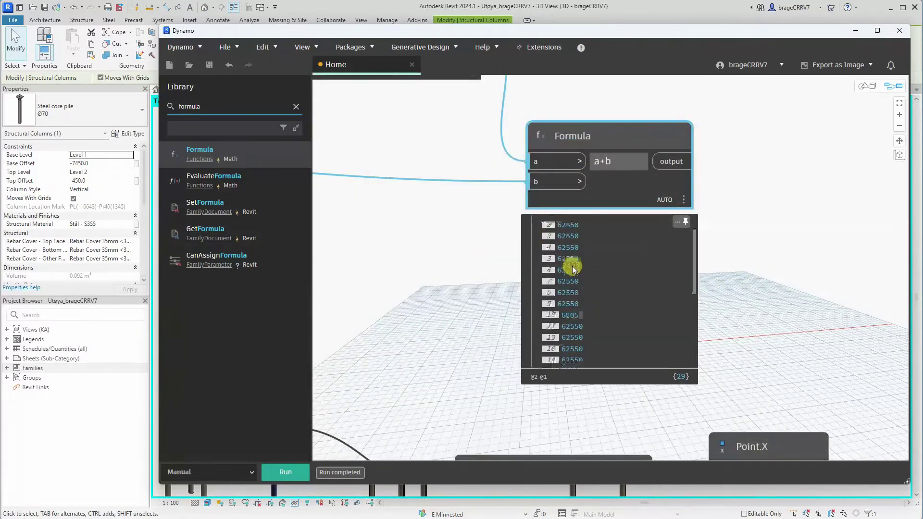
pyautogui.scroll(-2, 572, 267)
# Step: Switch the column's spot coordinate to the XYZ type so it shows elevation K 62.550
pyautogui.moveTo(508, 38); pyautogui.dragTo(826, 31)
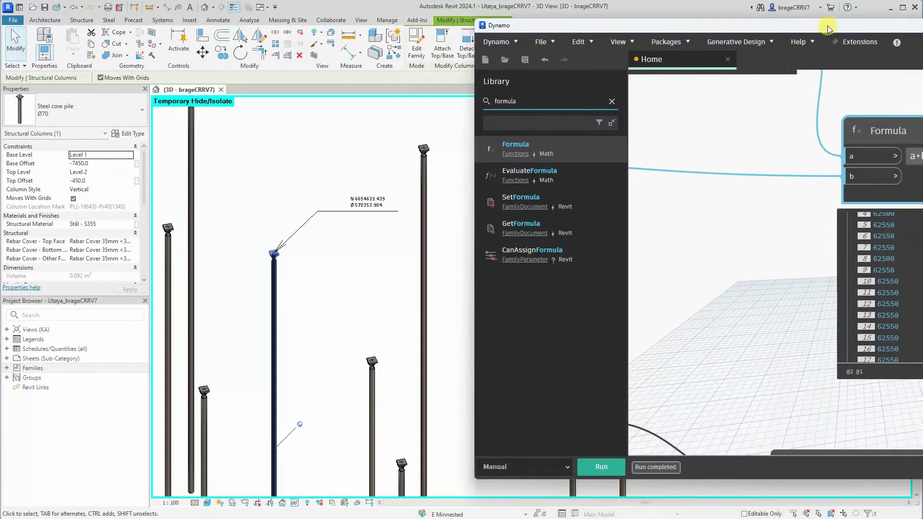
pyautogui.click(313, 234)
pyautogui.click(324, 209)
pyautogui.click(68, 106)
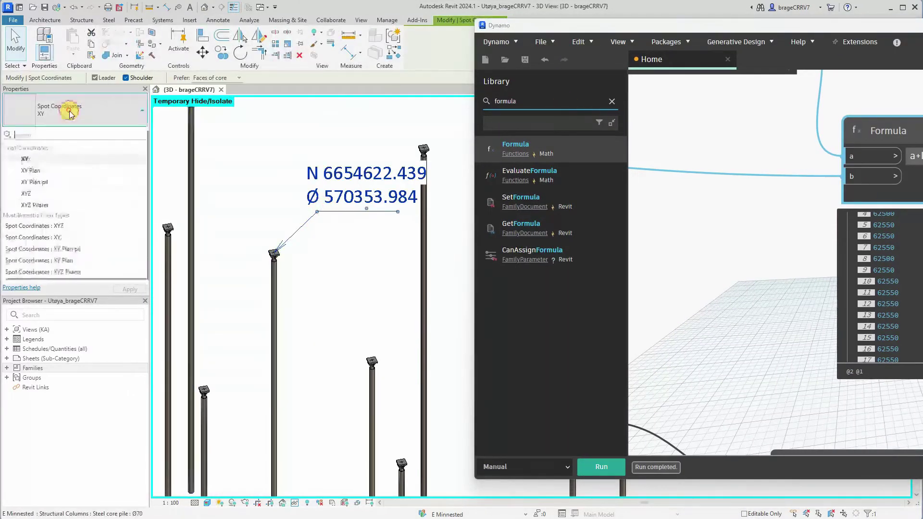
pyautogui.click(51, 192)
pyautogui.click(274, 222)
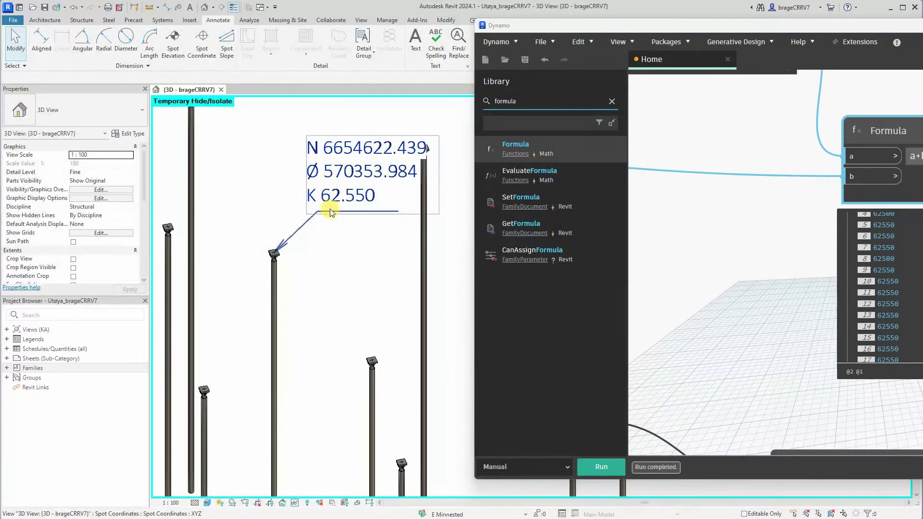
pyautogui.moveTo(737, 28); pyautogui.dragTo(375, 42)
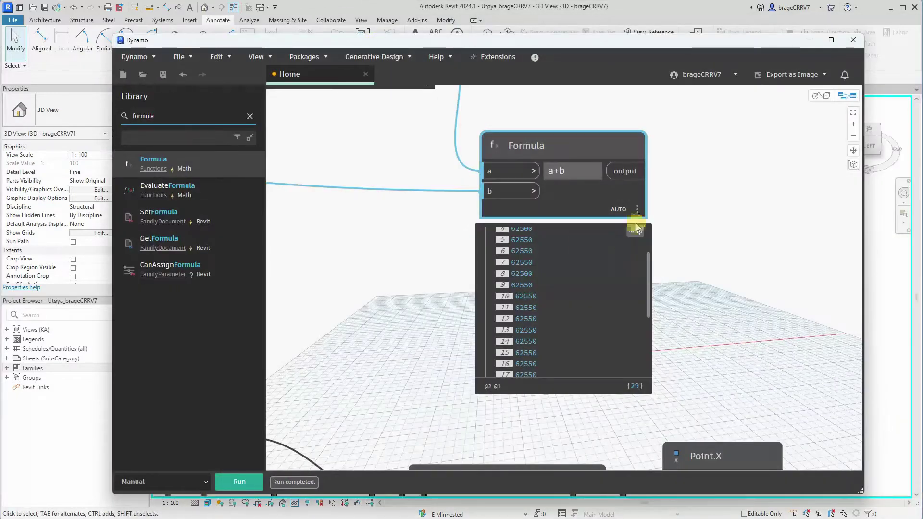
pyautogui.scroll(-5, 639, 232)
pyautogui.scroll(-2, 745, 243)
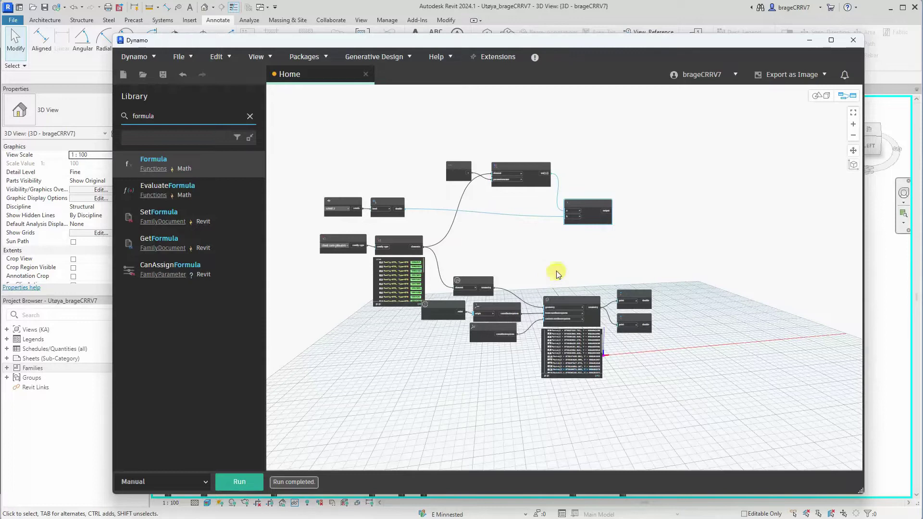
pyautogui.scroll(2, 505, 293)
pyautogui.scroll(2, 457, 309)
pyautogui.scroll(-2, 404, 303)
pyautogui.scroll(-1, 454, 346)
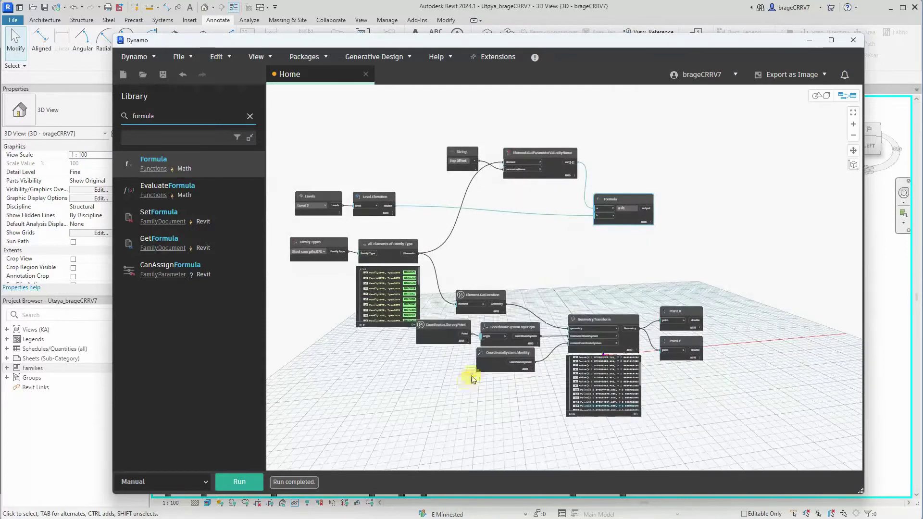
pyautogui.moveTo(473, 378); pyautogui.dragTo(478, 372, button='middle')
pyautogui.moveTo(661, 272); pyautogui.dragTo(616, 273, button='middle')
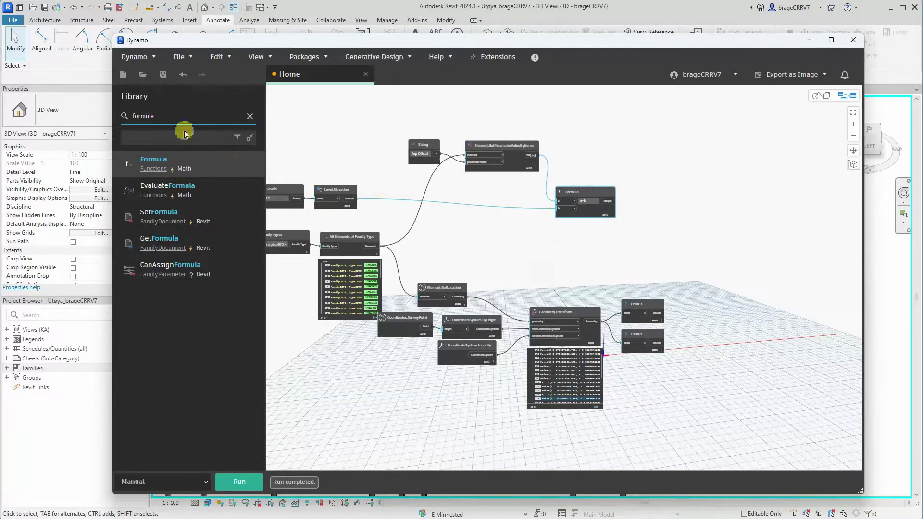
# Step: Add an Element.SetParameterByName node with All Elements of Family Type wired to element
pyautogui.click(171, 112)
pyautogui.press('BackSpace')
pyautogui.press('BackSpace')
pyautogui.press('BackSpace')
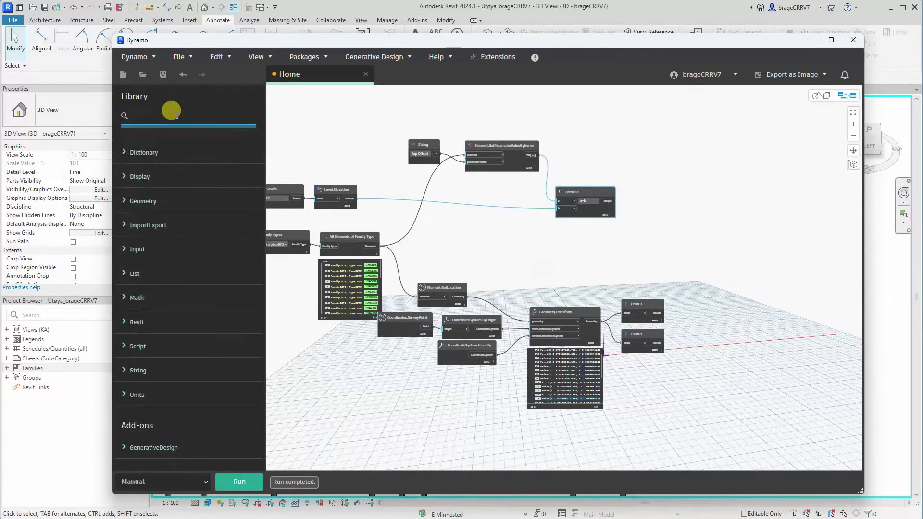
pyautogui.write('selement.set')
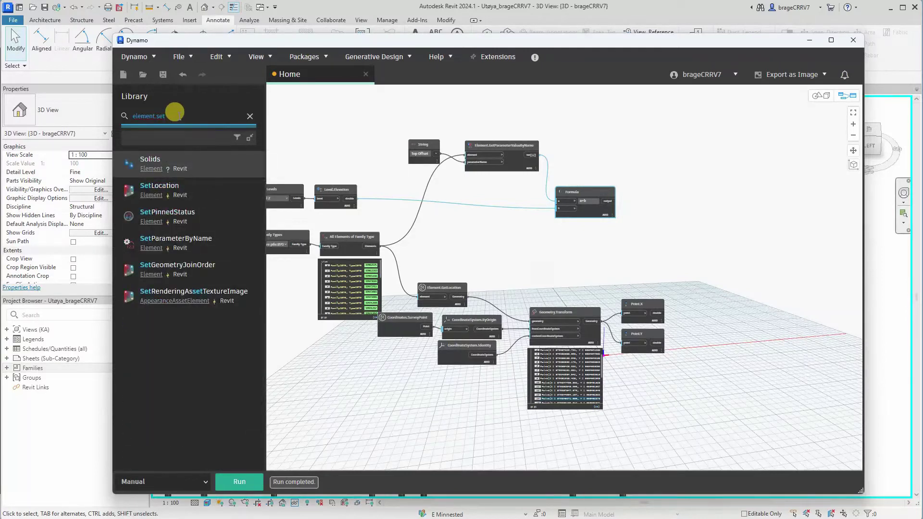
pyautogui.click(175, 238)
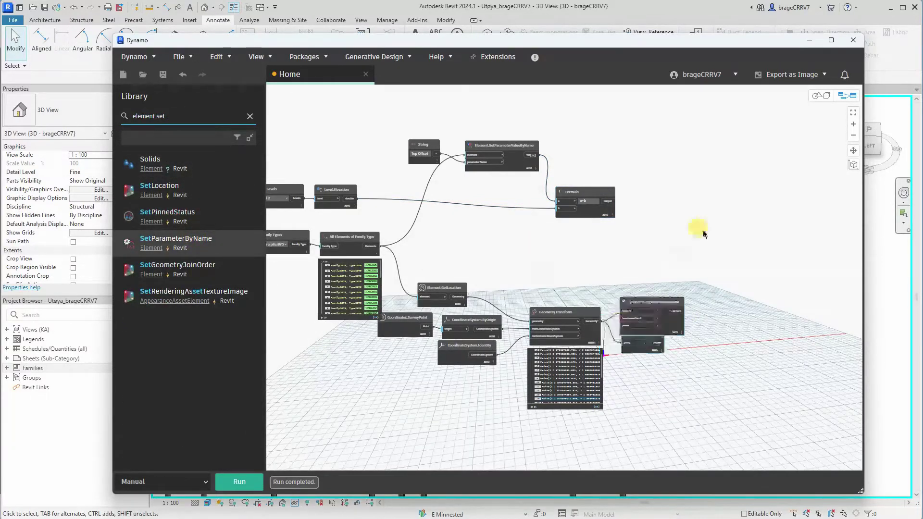
pyautogui.scroll(4, 671, 229)
pyautogui.scroll(-3, 671, 230)
pyautogui.moveTo(721, 232); pyautogui.dragTo(758, 217)
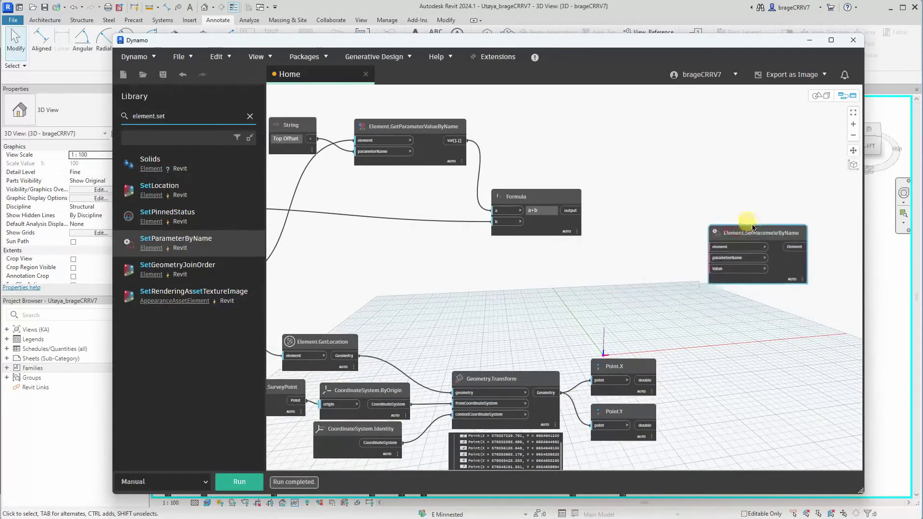
pyautogui.moveTo(718, 250); pyautogui.dragTo(725, 232, button='middle')
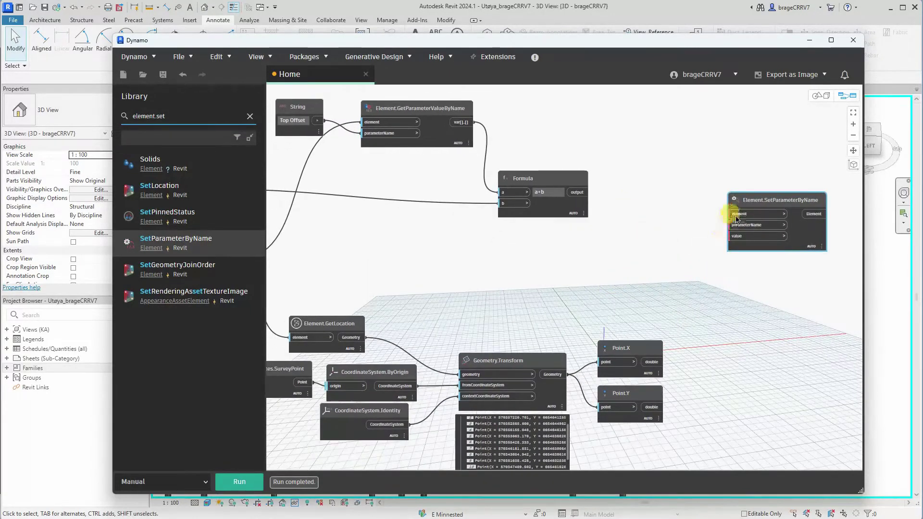
pyautogui.scroll(-2, 736, 216)
pyautogui.scroll(2, 608, 247)
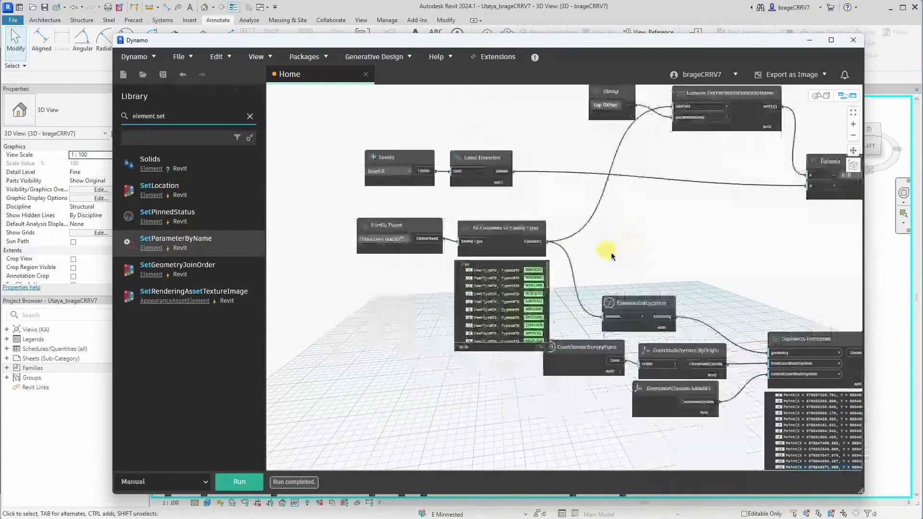
pyautogui.click(532, 243)
pyautogui.scroll(1, 593, 247)
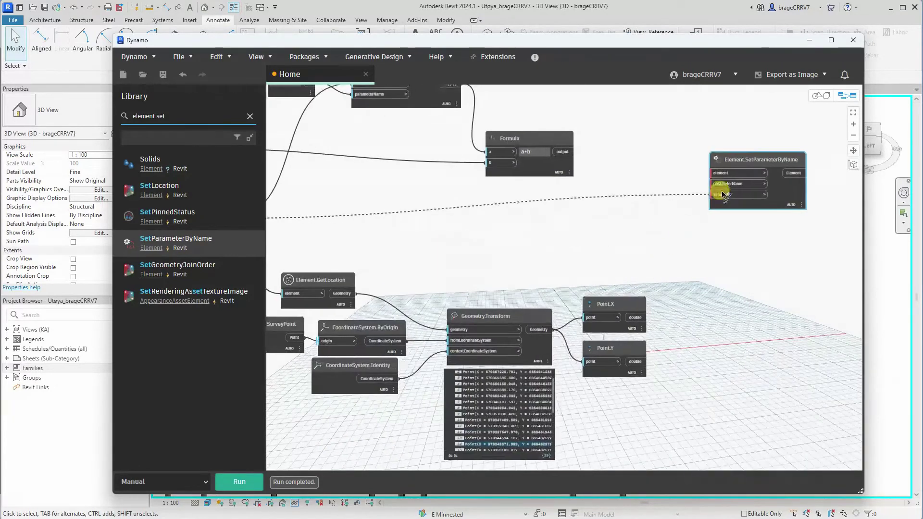
pyautogui.click(721, 178)
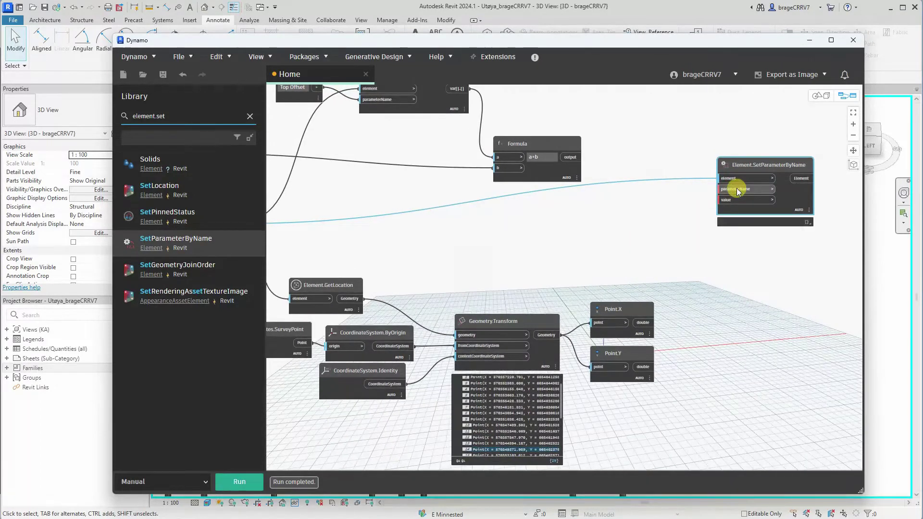
pyautogui.click(655, 205)
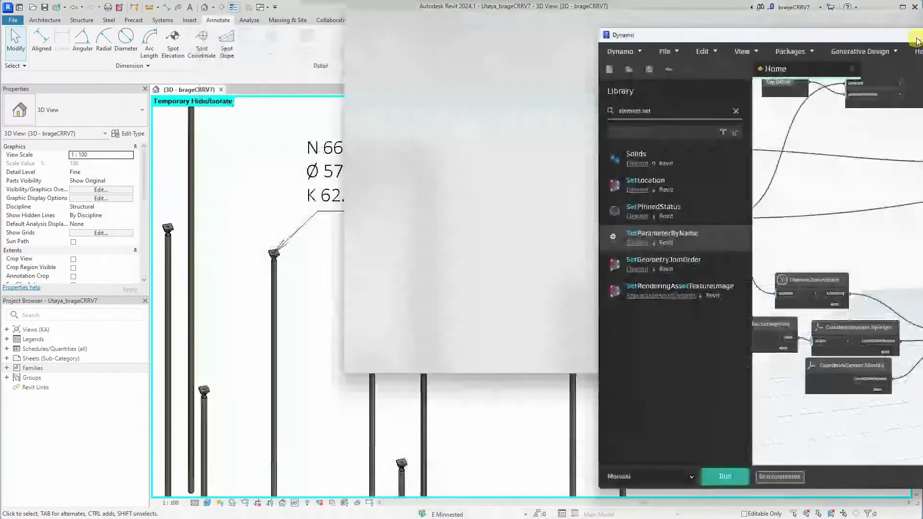
# Step: Check a column's parameters in Revit, then add a String node 'x' by the setter
pyautogui.moveTo(430, 42); pyautogui.dragTo(919, 3)
pyautogui.click(273, 295)
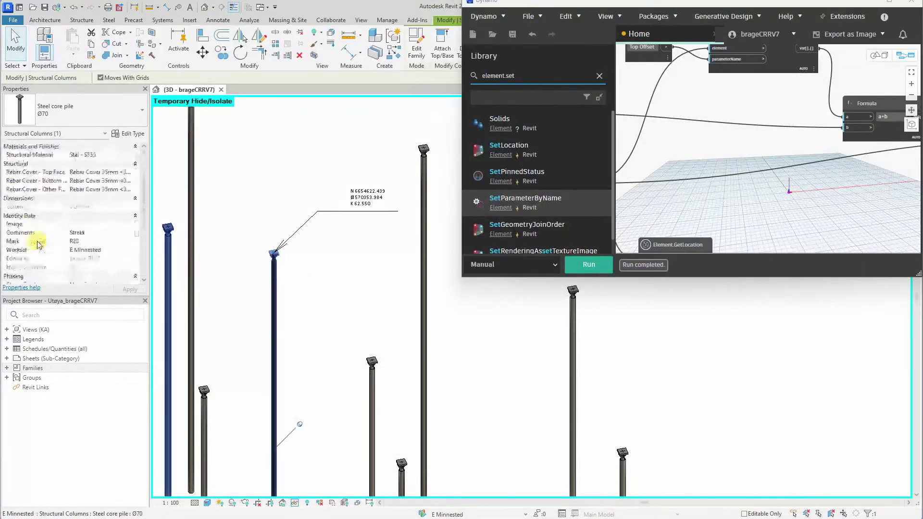
pyautogui.scroll(-1, 71, 253)
pyautogui.scroll(-2, 70, 253)
pyautogui.scroll(-1, 71, 253)
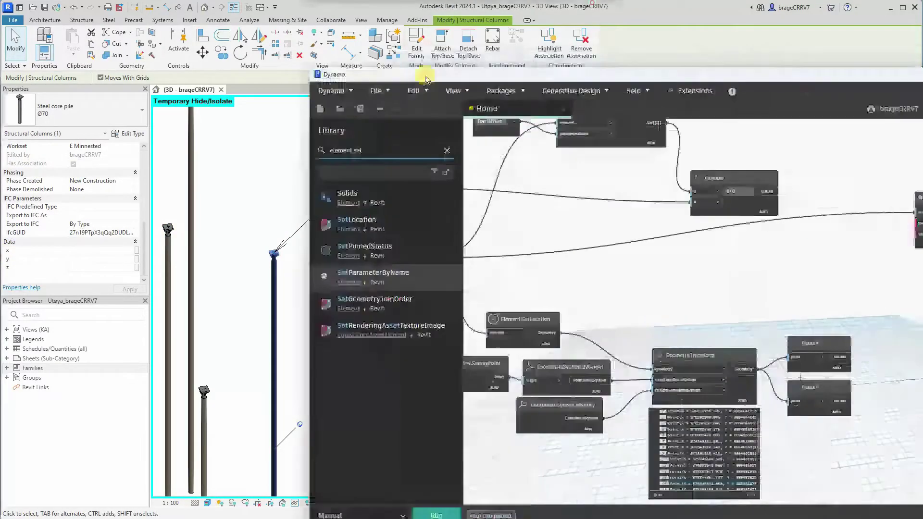
pyautogui.moveTo(577, 3); pyautogui.dragTo(353, 32)
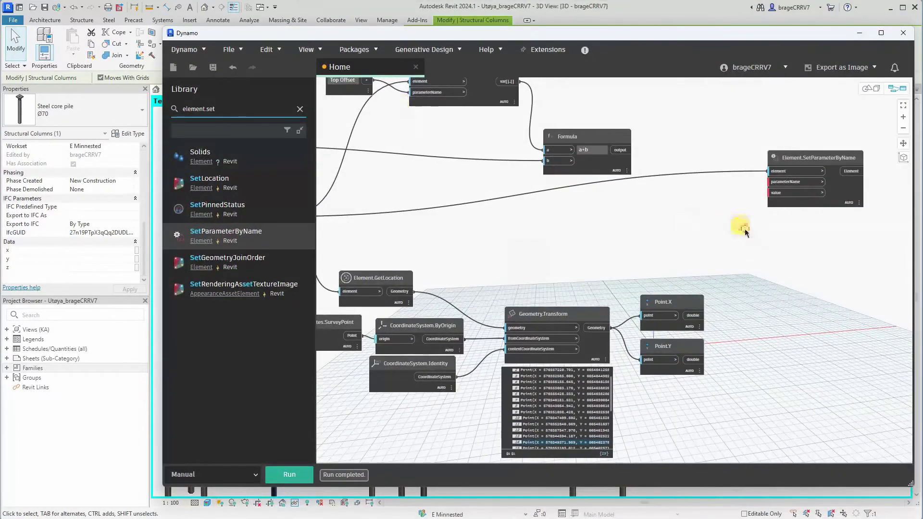
pyautogui.doubleClick(653, 216)
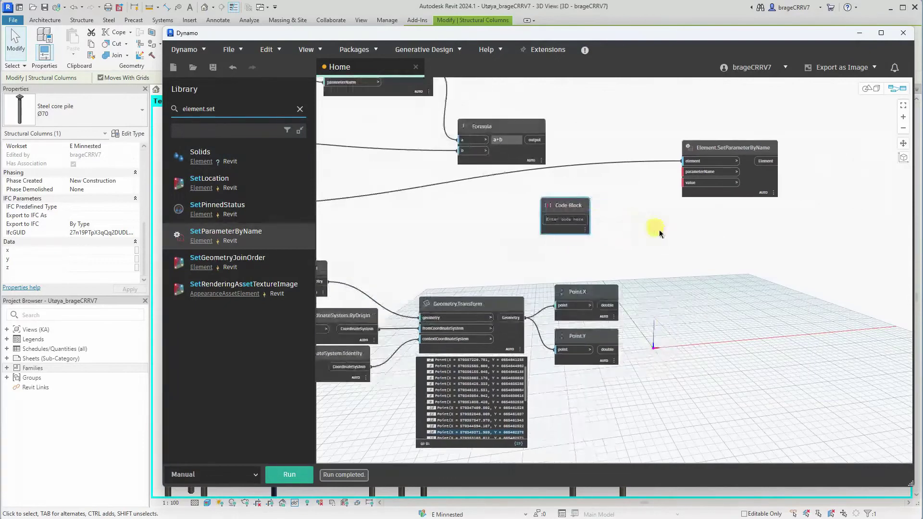
pyautogui.click(606, 209)
pyautogui.rightClick(613, 209)
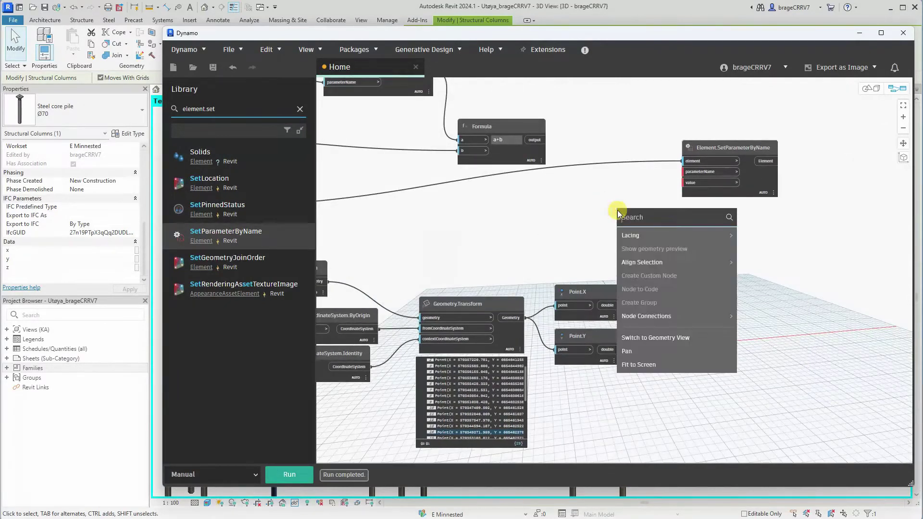
pyautogui.write('string')
pyautogui.click(669, 240)
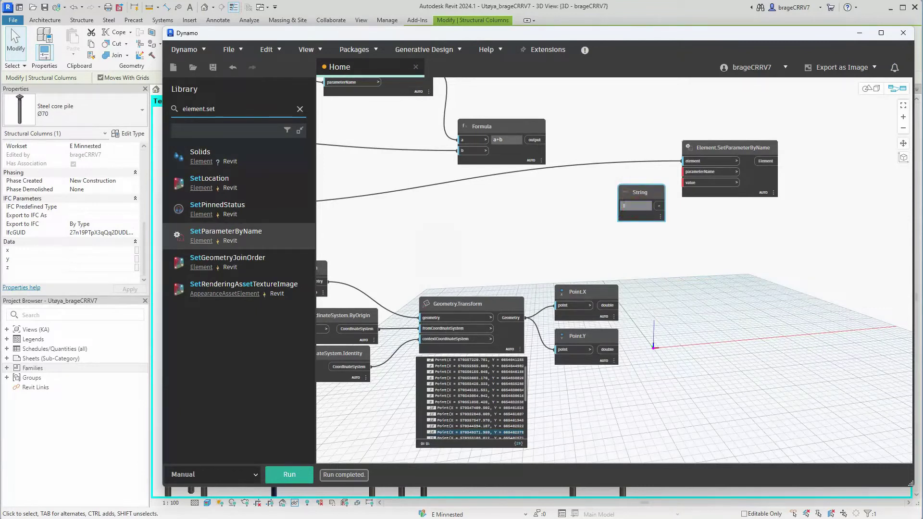
pyautogui.write('x')
pyautogui.click(641, 195)
# Step: Wire the x string to parameterName and Point.X into the value input
pyautogui.moveTo(659, 206); pyautogui.dragTo(685, 171)
pyautogui.click(640, 192)
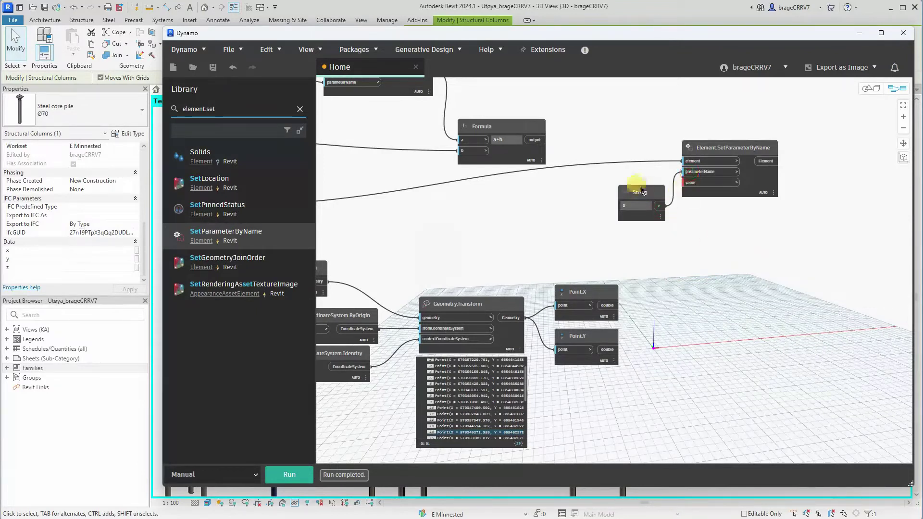
pyautogui.moveTo(641, 191); pyautogui.dragTo(626, 177)
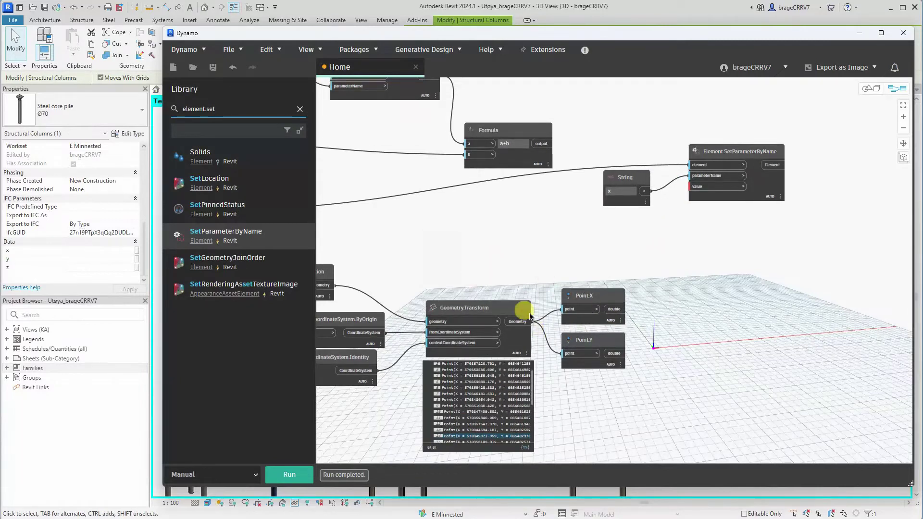
pyautogui.scroll(5, 590, 315)
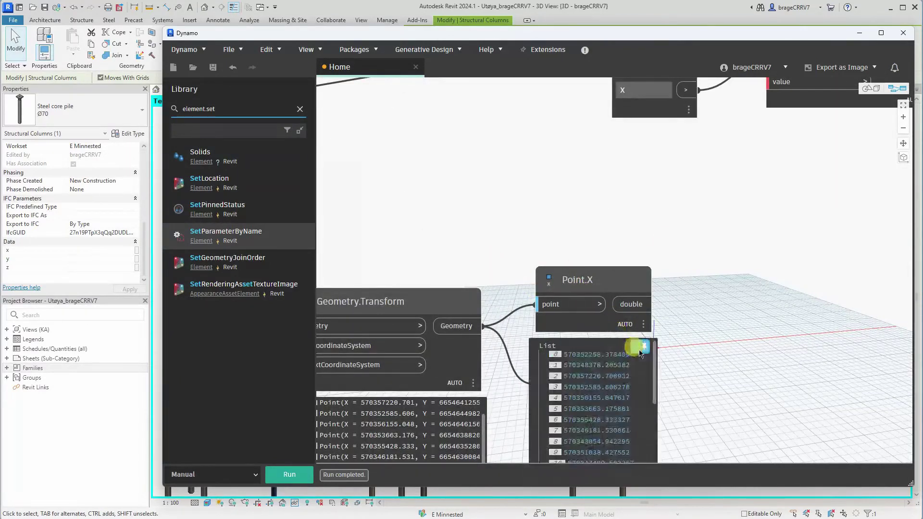
pyautogui.click(646, 303)
pyautogui.moveTo(731, 227); pyautogui.dragTo(703, 226, button='middle')
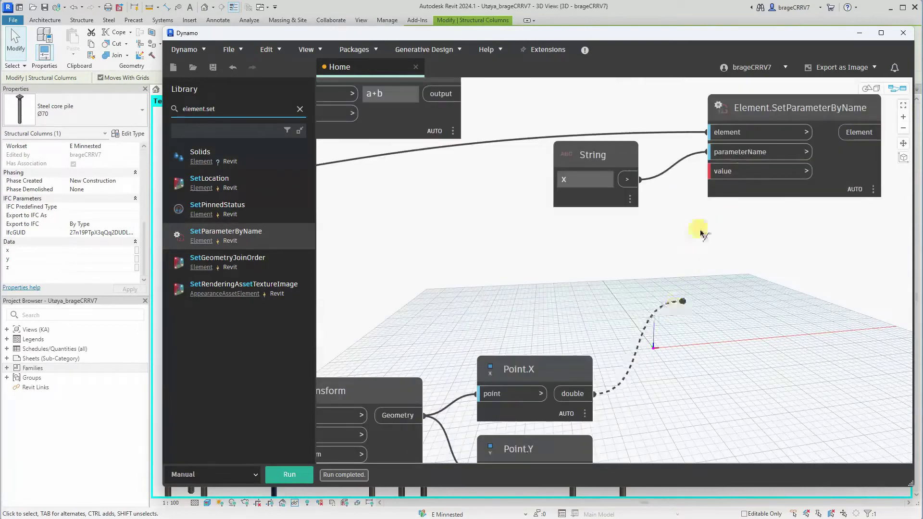
pyautogui.click(714, 181)
pyautogui.scroll(-2, 713, 307)
pyautogui.scroll(-1, 721, 296)
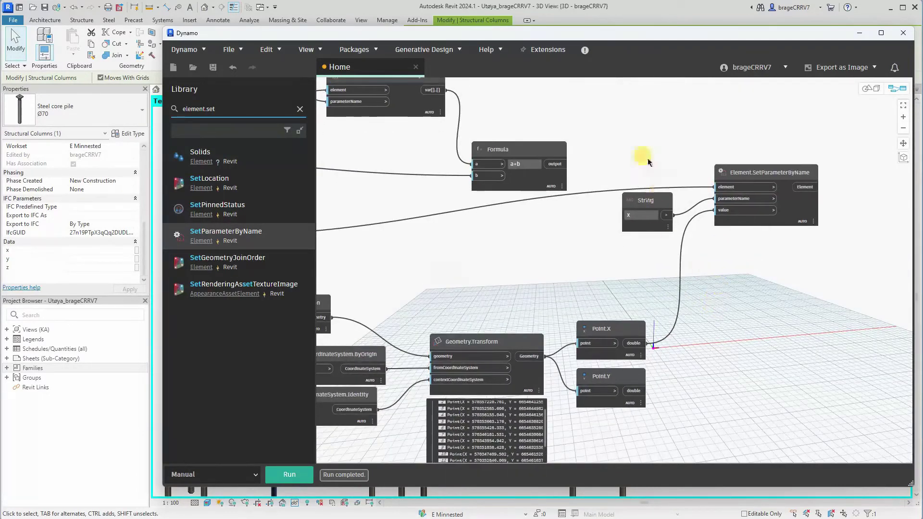
pyautogui.scroll(1, 737, 289)
pyautogui.scroll(-1, 610, 141)
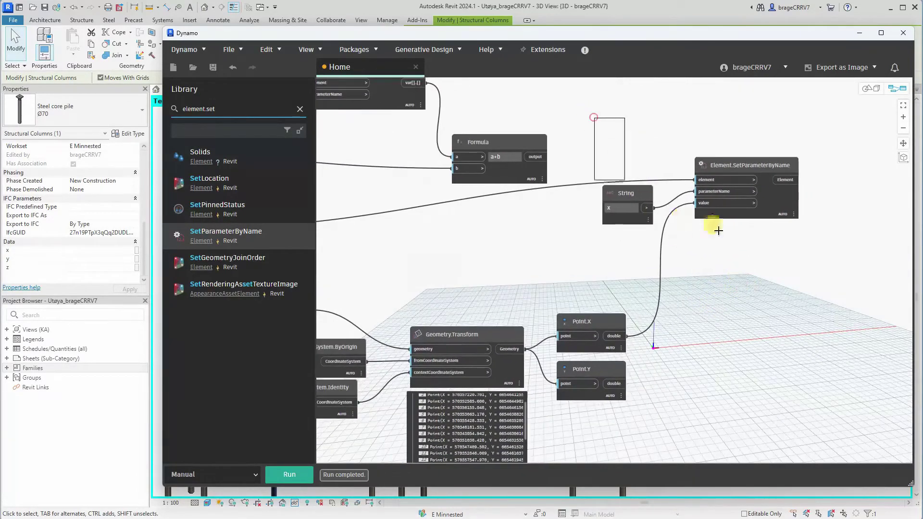
# Step: Copy the String and setter pair twice and rename the strings to y and z
pyautogui.moveTo(718, 230); pyautogui.dragTo(814, 248)
pyautogui.hotkey('ctrl', 'c')
pyautogui.hotkey('ctrl', 'v')
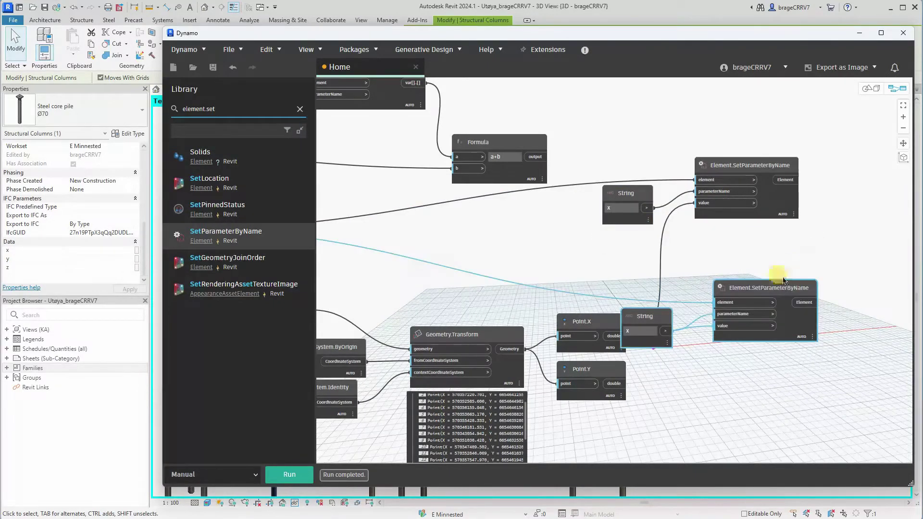
pyautogui.moveTo(762, 292); pyautogui.dragTo(745, 90)
pyautogui.moveTo(731, 249); pyautogui.dragTo(727, 248)
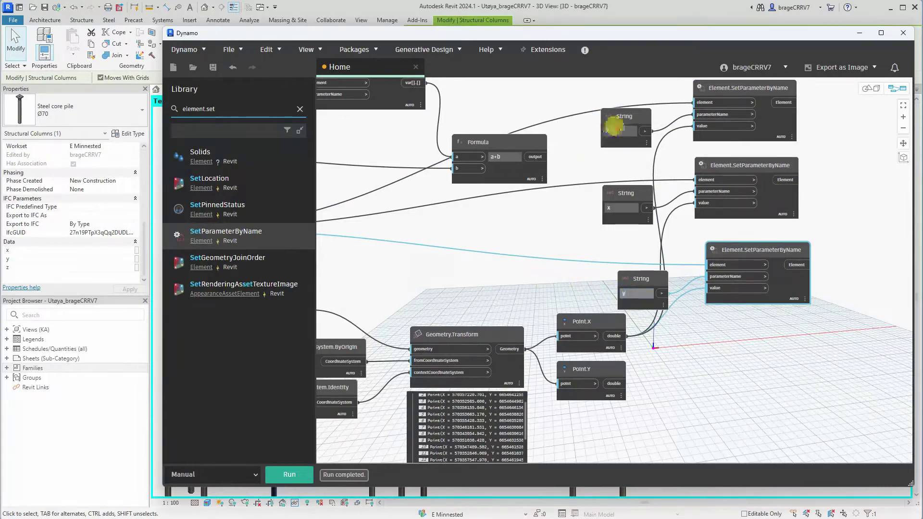
pyautogui.click(617, 128)
pyautogui.write('z')
pyautogui.click(561, 246)
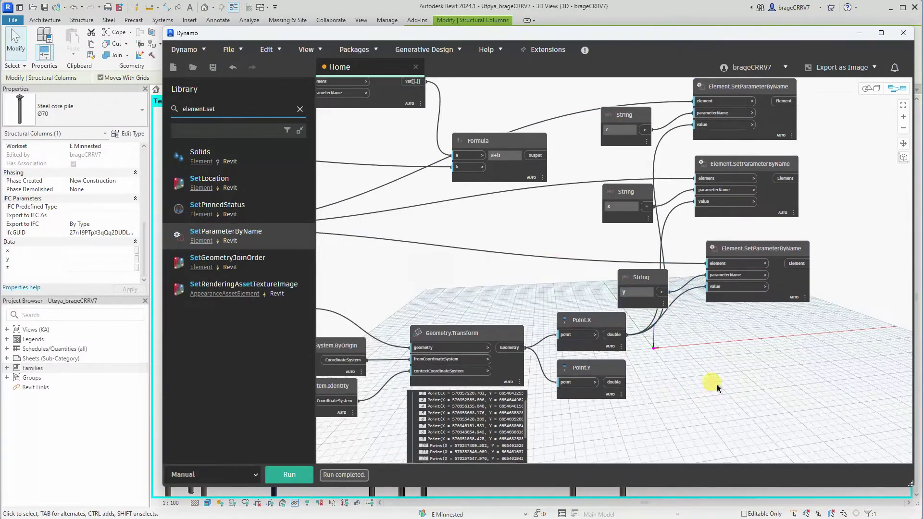
# Step: Wire the Formula result into the z setter's value and move the three setter pairs right
pyautogui.moveTo(635, 375); pyautogui.dragTo(639, 354, button='middle')
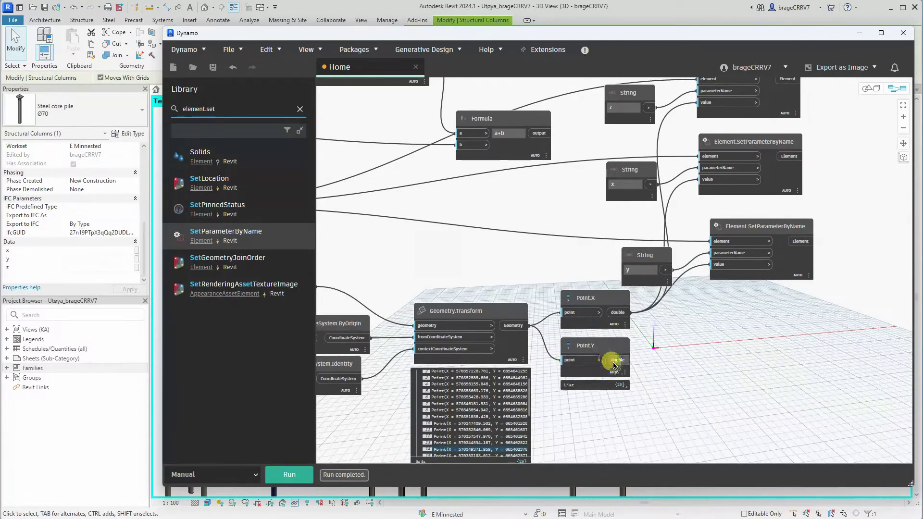
pyautogui.moveTo(721, 299); pyautogui.dragTo(592, 274, button='middle')
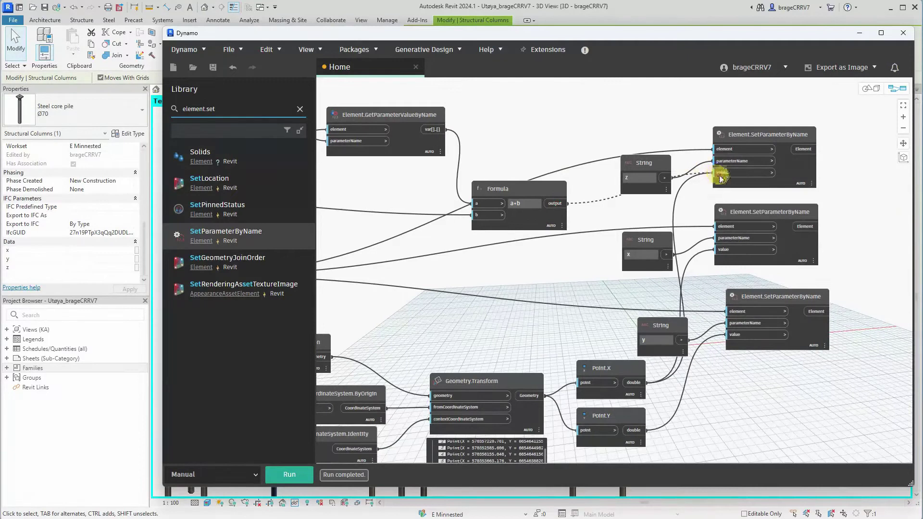
pyautogui.moveTo(554, 204); pyautogui.dragTo(718, 172)
pyautogui.click(646, 244)
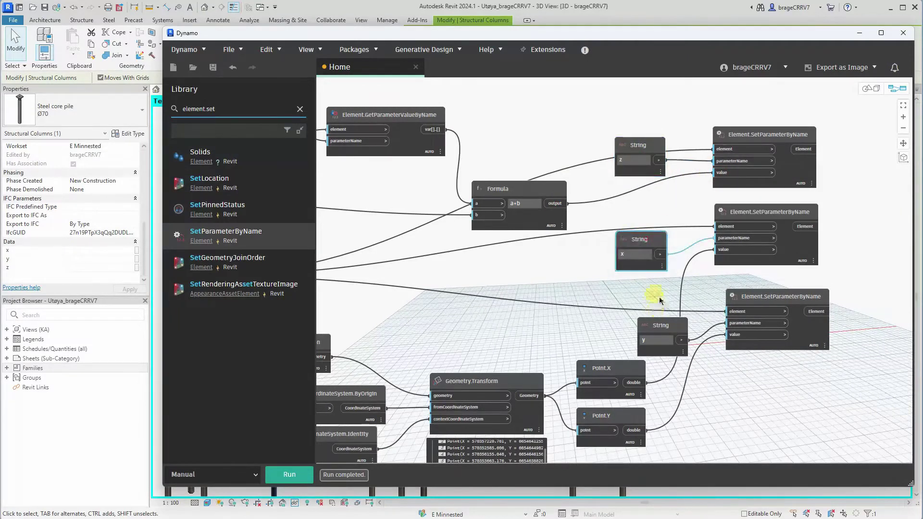
pyautogui.scroll(-1, 649, 259)
pyautogui.moveTo(618, 135); pyautogui.dragTo(823, 357)
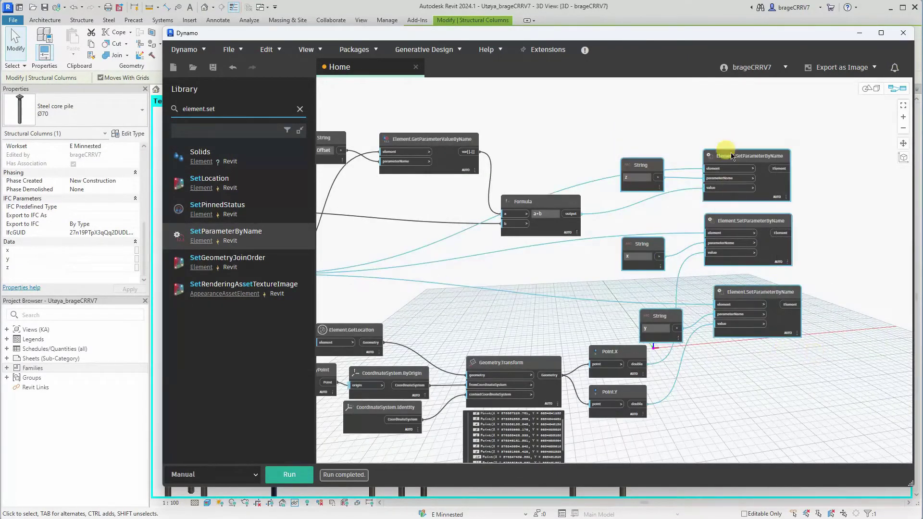
pyautogui.moveTo(731, 154); pyautogui.dragTo(786, 149)
pyautogui.click(628, 135)
pyautogui.moveTo(664, 192); pyautogui.dragTo(639, 207, button='middle')
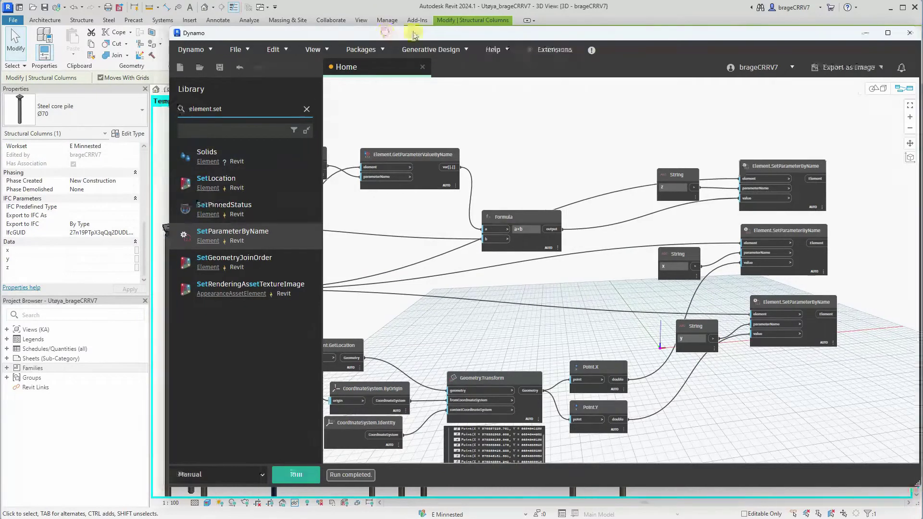
# Step: Run the graph and check a column's x, y, z parameters, z reading 62550
pyautogui.moveTo(505, 32); pyautogui.dragTo(635, 25)
pyautogui.click(207, 227)
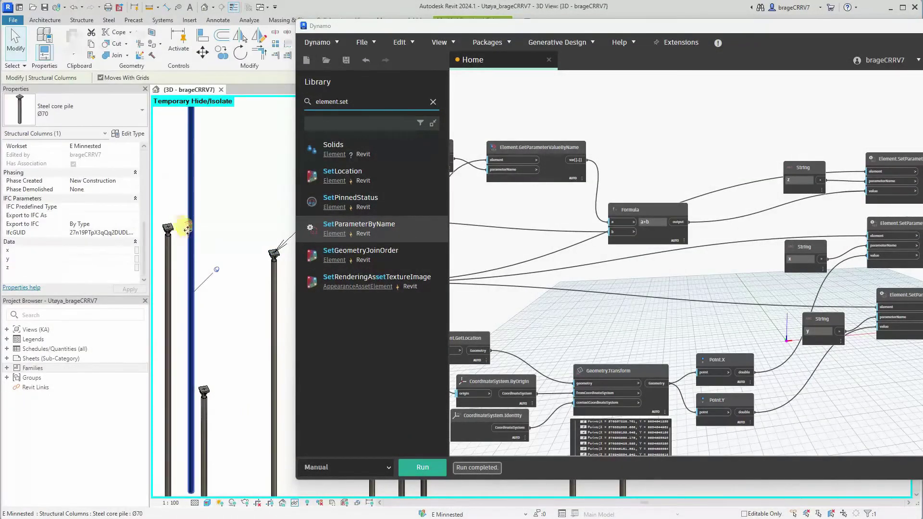
pyautogui.scroll(-5, 202, 249)
pyautogui.keyDown('shift'); pyautogui.moveTo(214, 267); pyautogui.dragTo(212, 195, button='middle'); pyautogui.keyUp('shift')
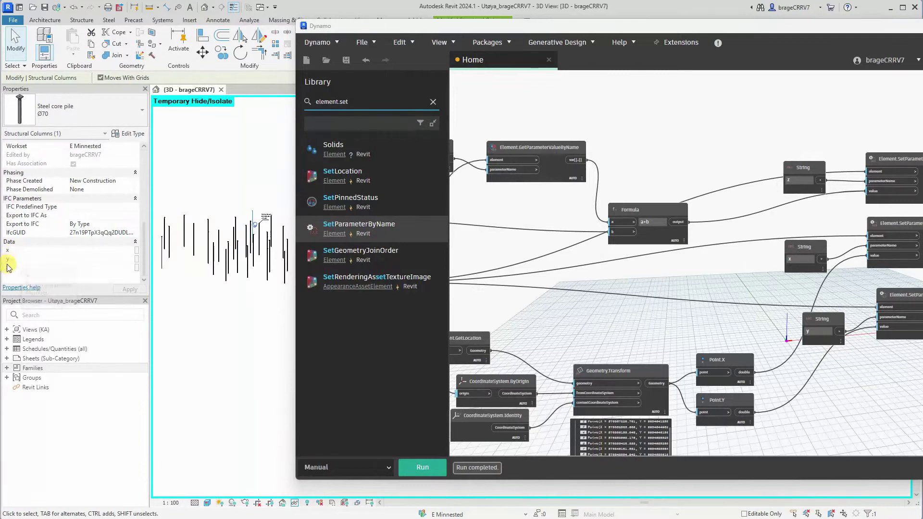
pyautogui.click(419, 463)
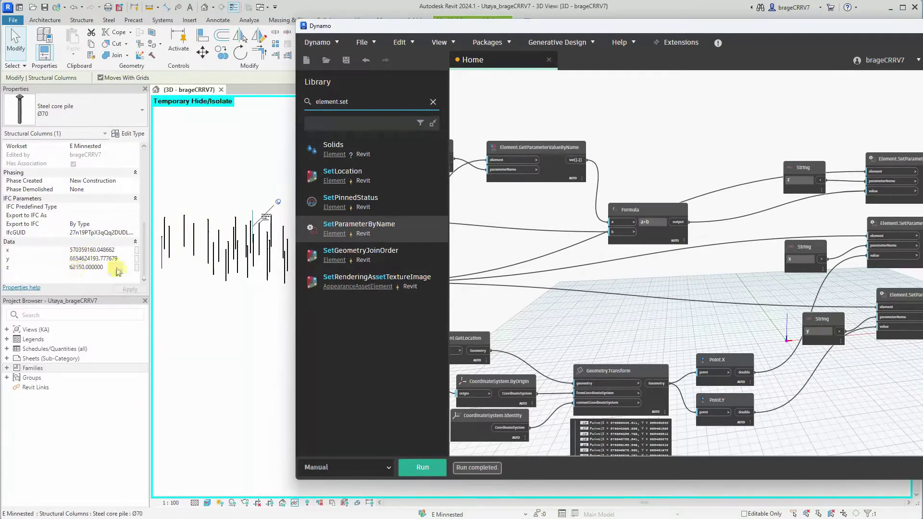
pyautogui.click(222, 316)
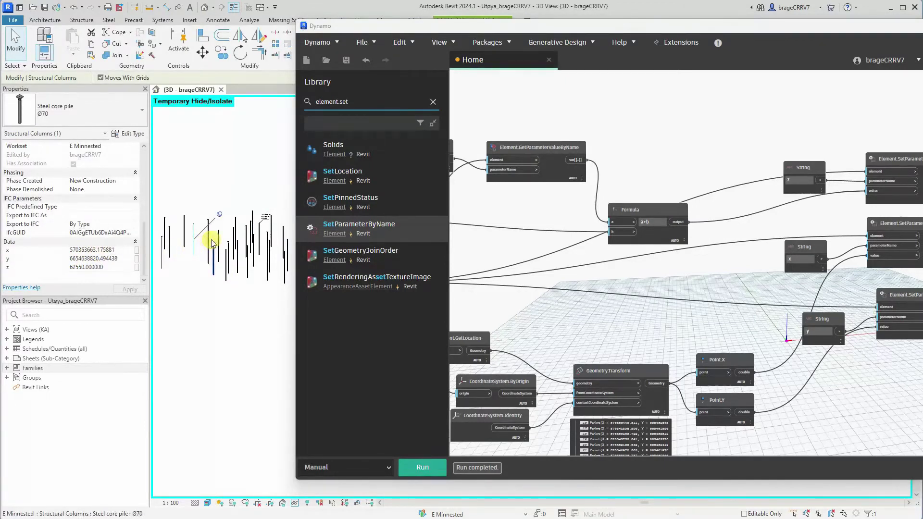
pyautogui.moveTo(613, 27); pyautogui.dragTo(521, 27)
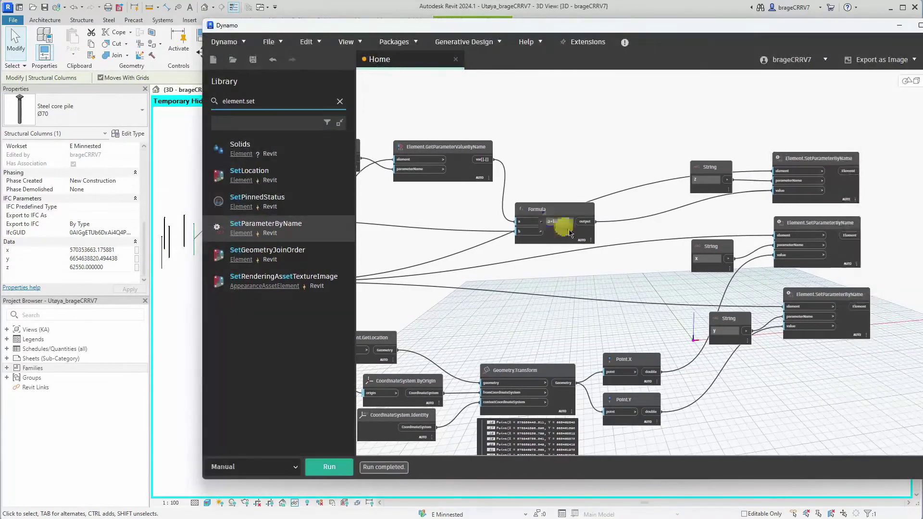
pyautogui.scroll(-3, 546, 250)
pyautogui.moveTo(412, 212); pyautogui.dragTo(559, 294, button='middle')
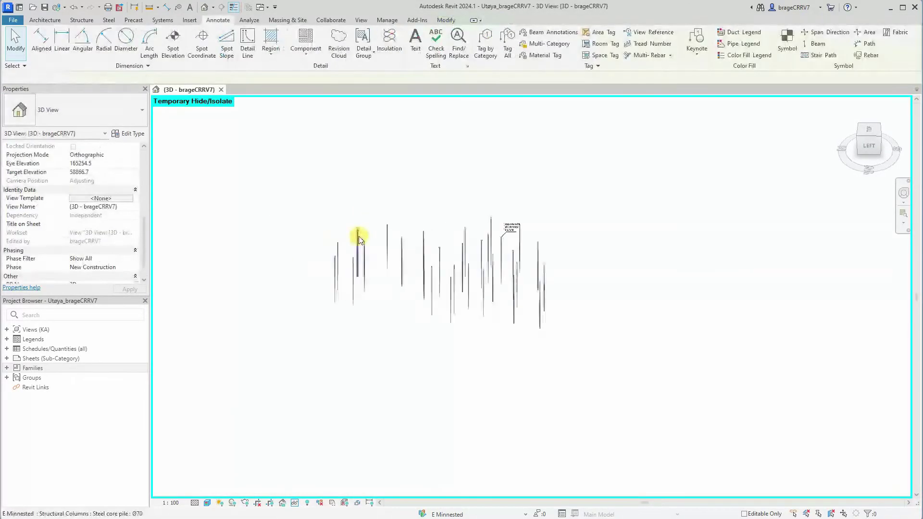
pyautogui.moveTo(357, 237); pyautogui.dragTo(452, 212, button='middle')
pyautogui.scroll(2, 442, 217)
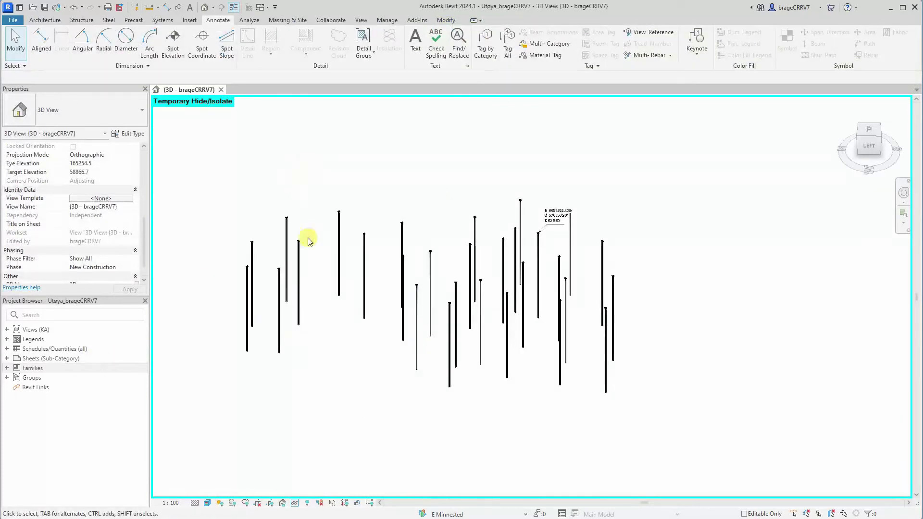
pyautogui.moveTo(326, 412); pyautogui.dragTo(314, 407, button='middle')
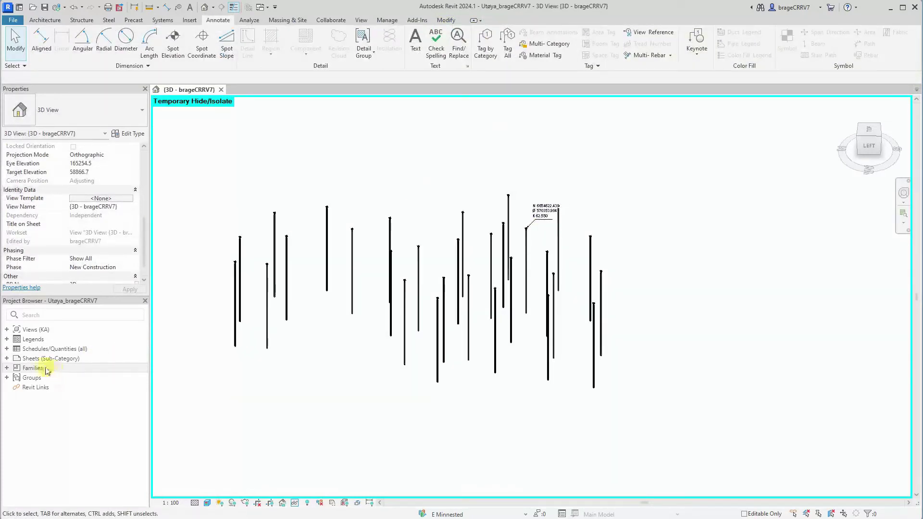
# Step: Create a new Schedule/Quantities for the Structural Columns category
pyautogui.rightClick(36, 349)
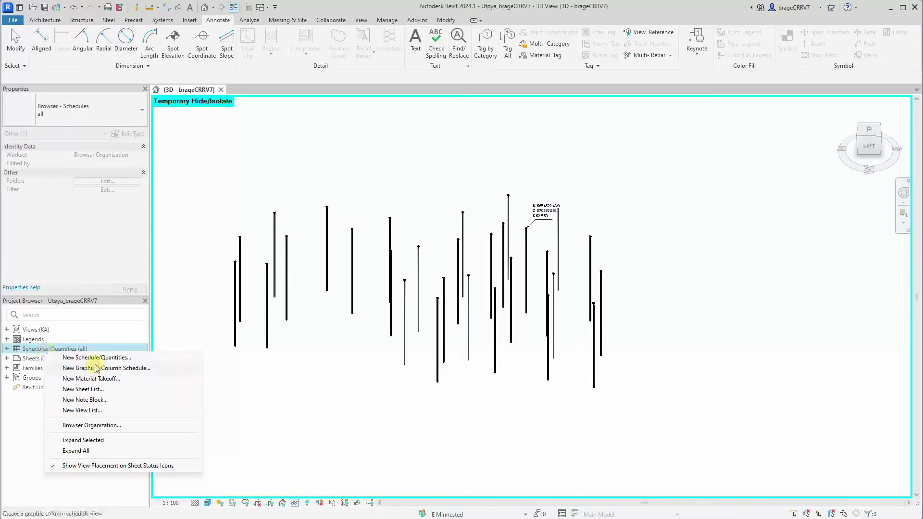
pyautogui.click(100, 358)
pyautogui.click(538, 192)
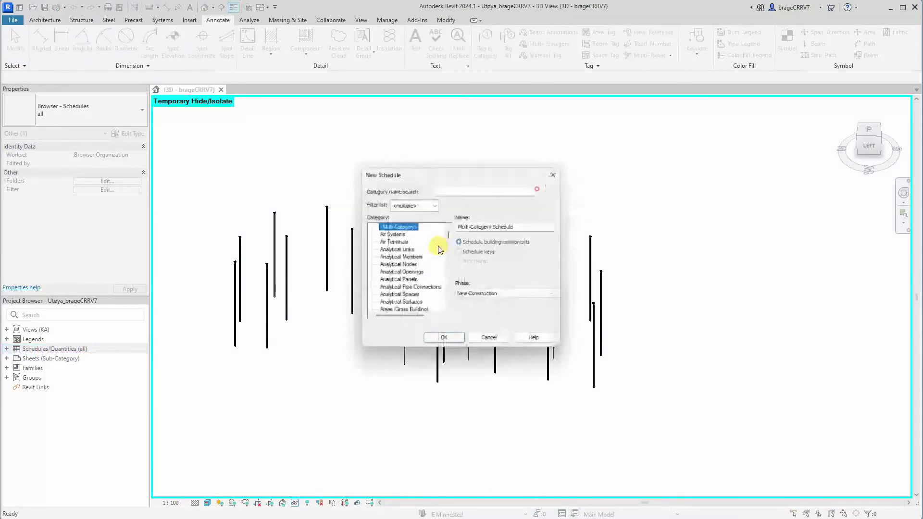
pyautogui.click(399, 258)
pyautogui.press('Down')
pyautogui.press('Down')
pyautogui.press('Down')
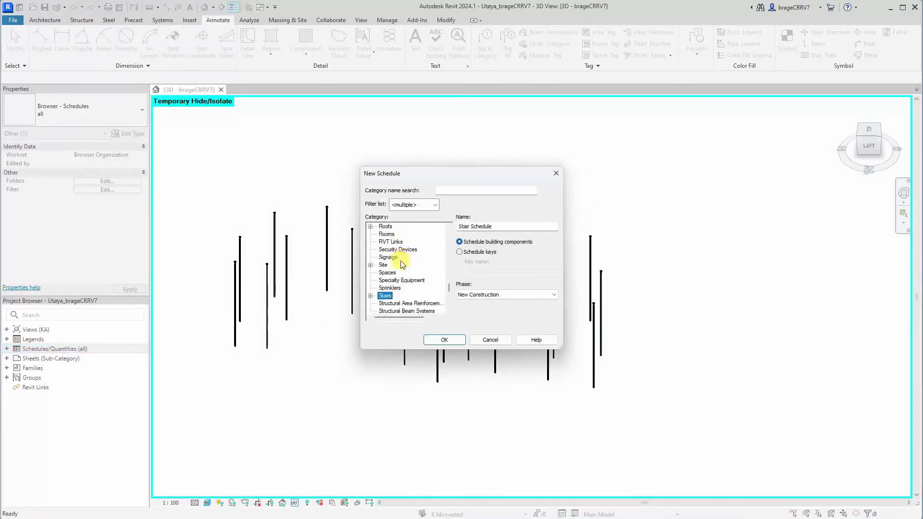
pyautogui.press('Down')
pyautogui.press('Down')
pyautogui.press('Down')
pyautogui.press('Down')
pyautogui.press('Down')
pyautogui.press('Down')
pyautogui.press('Down')
pyautogui.press('Down')
pyautogui.scroll(-1, 404, 267)
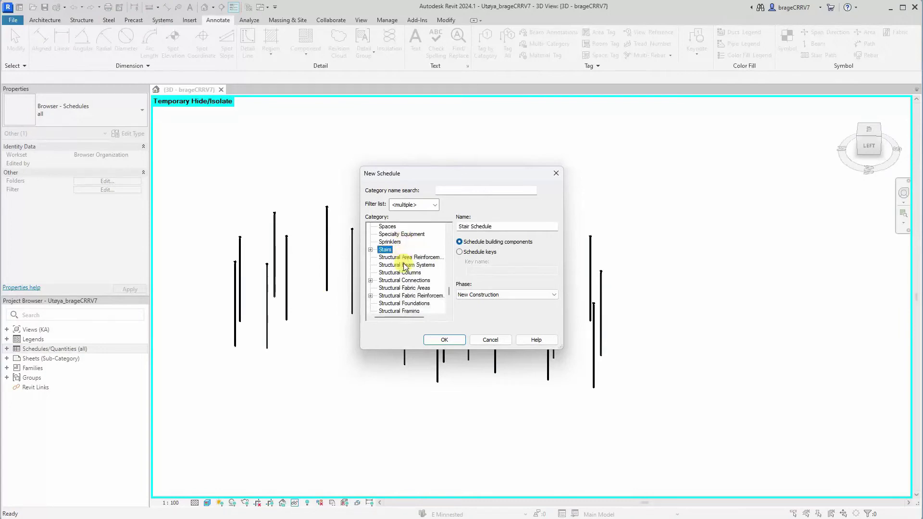
pyautogui.scroll(-1, 403, 266)
pyautogui.scroll(-2, 404, 267)
pyautogui.click(396, 250)
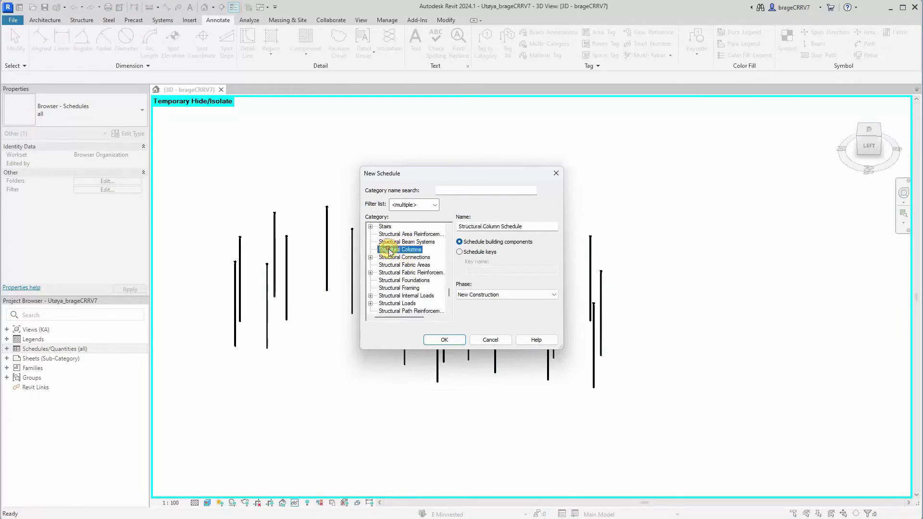
pyautogui.click(442, 339)
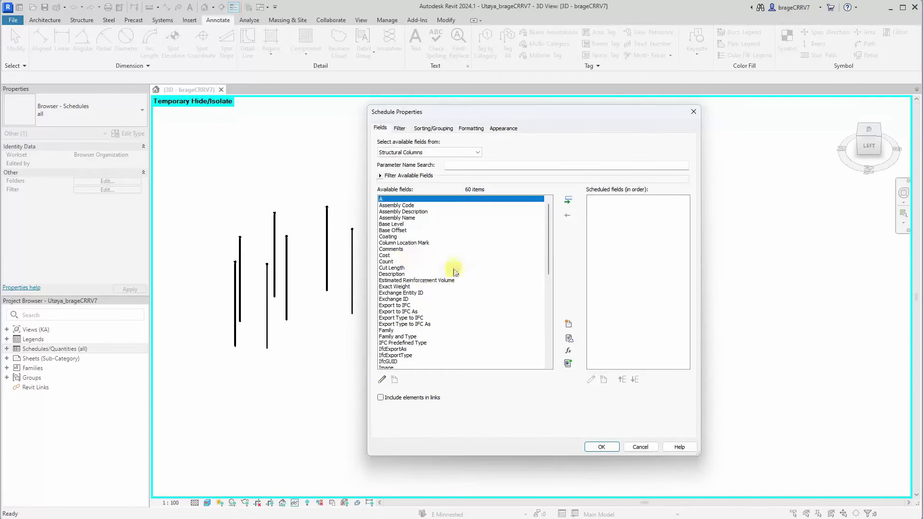
pyautogui.scroll(-10, 547, 237)
# Step: Add the x, y and z parameters to the schedule's fields and create the schedule
pyautogui.click(385, 351)
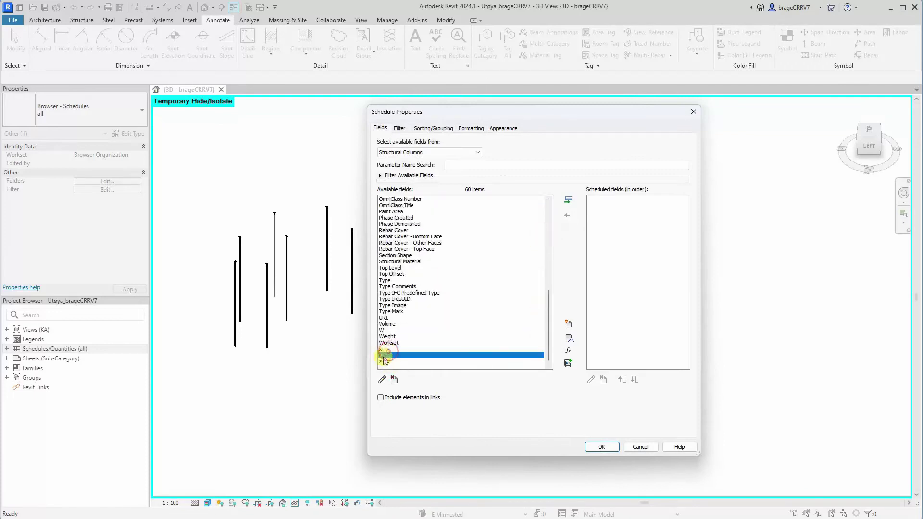
pyautogui.keyDown('shift'); pyautogui.click(384, 363); pyautogui.keyUp('shift')
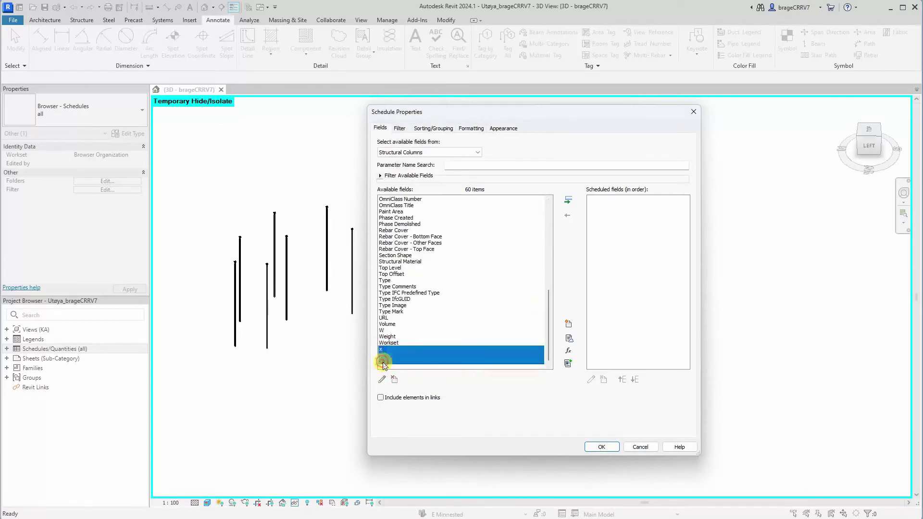
pyautogui.click(564, 200)
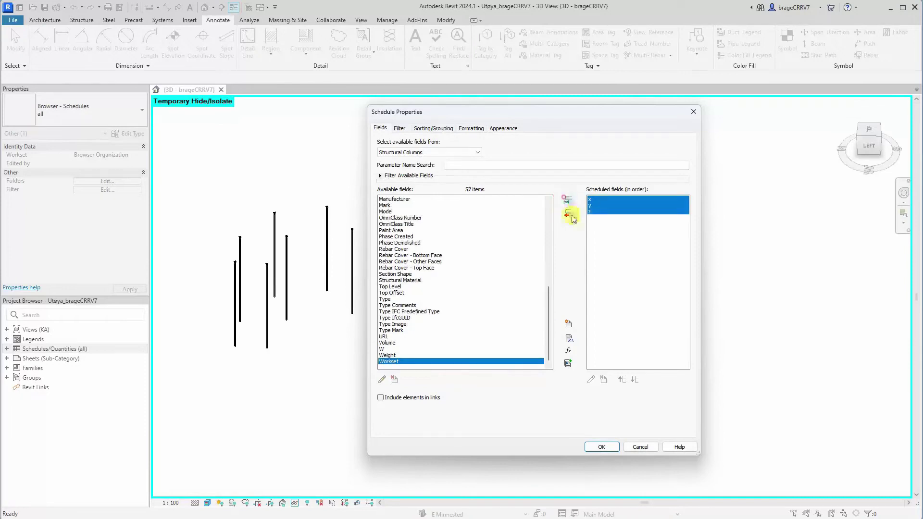
pyautogui.click(591, 448)
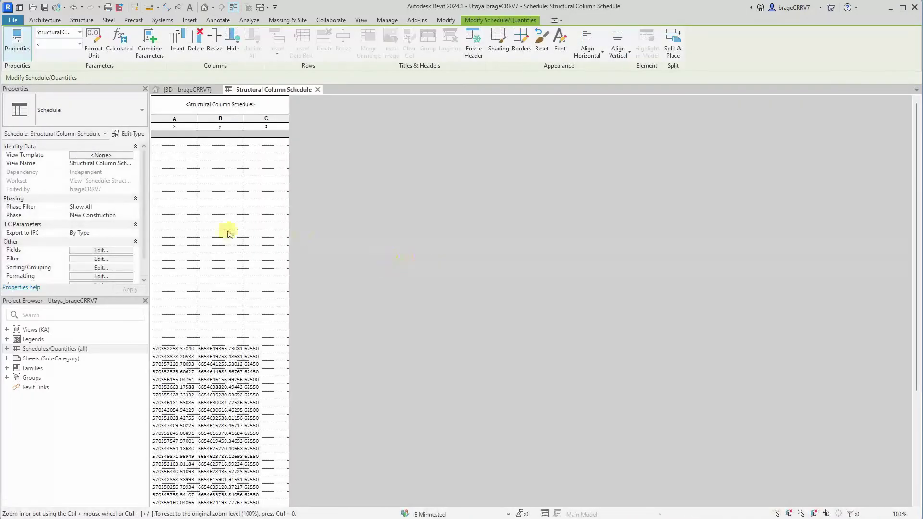
pyautogui.scroll(-2, 228, 233)
pyautogui.scroll(-5, 238, 241)
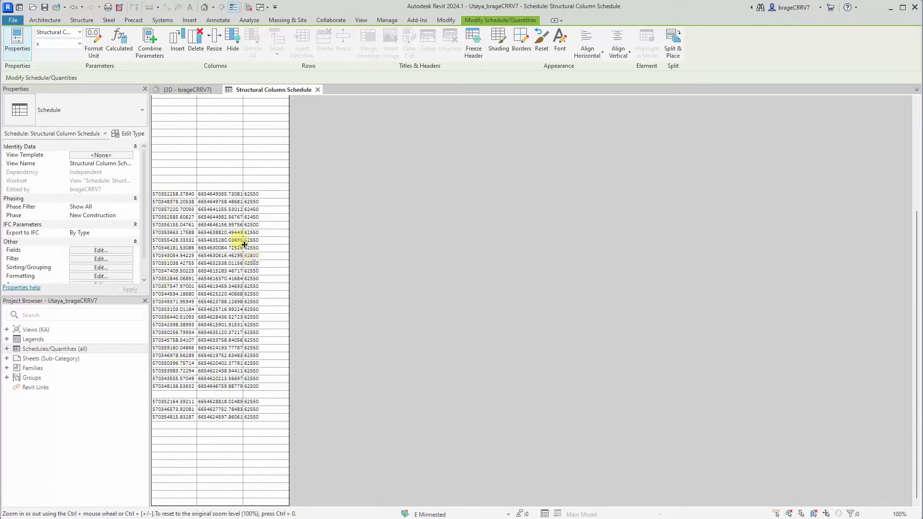
pyautogui.click(190, 90)
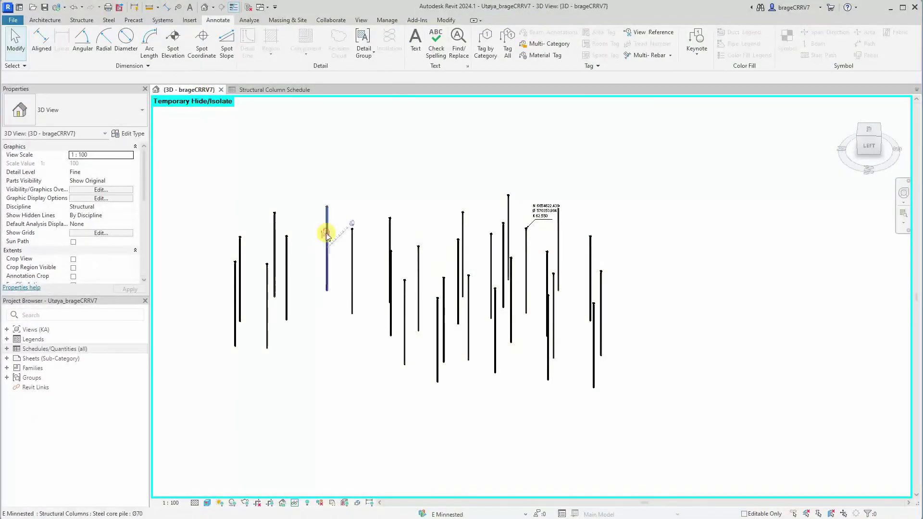
pyautogui.click(328, 209)
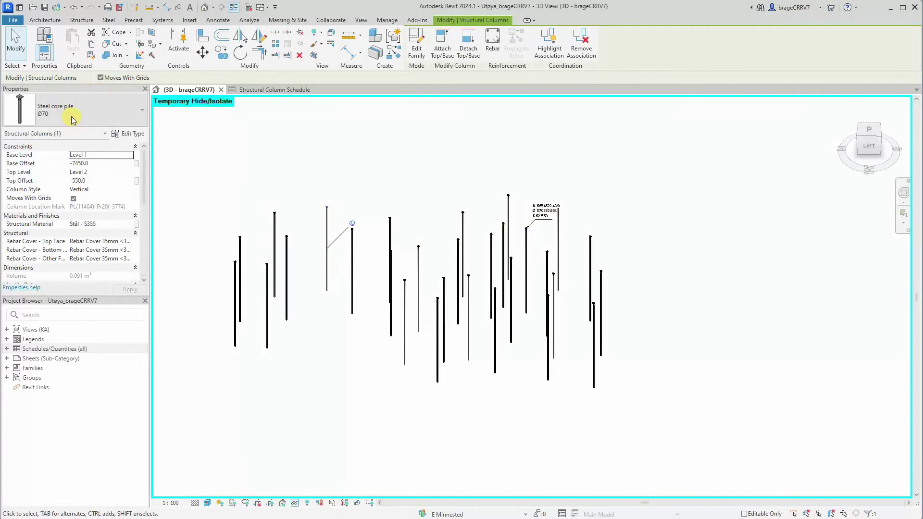
pyautogui.click(261, 93)
pyautogui.click(199, 91)
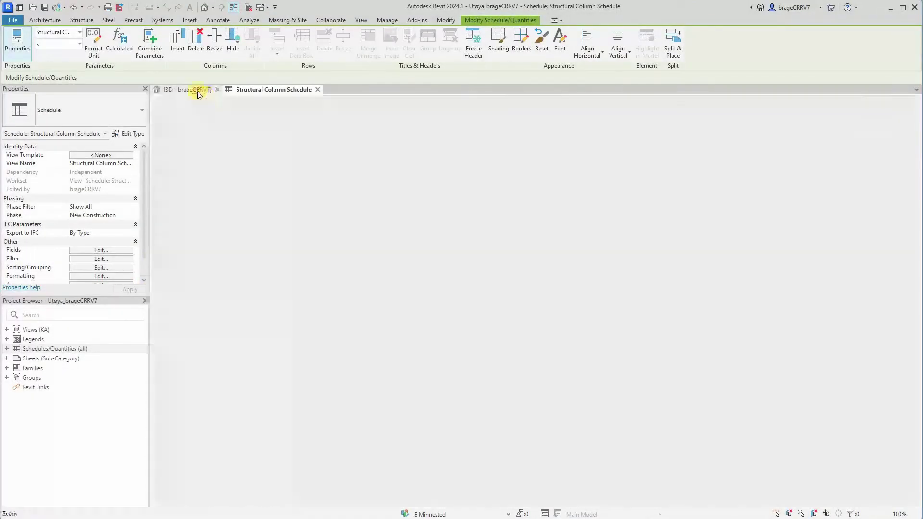
pyautogui.click(326, 249)
pyautogui.scroll(-3, 79, 230)
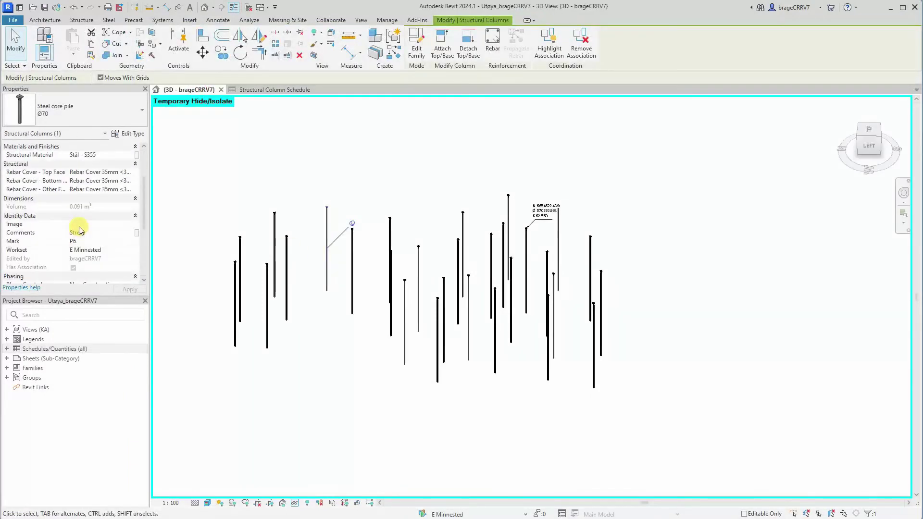
pyautogui.scroll(-1, 79, 230)
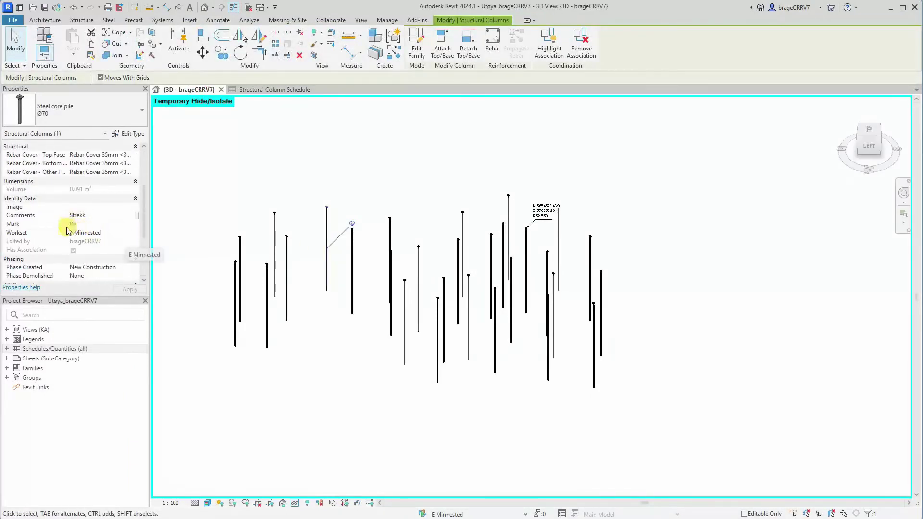
pyautogui.click(295, 166)
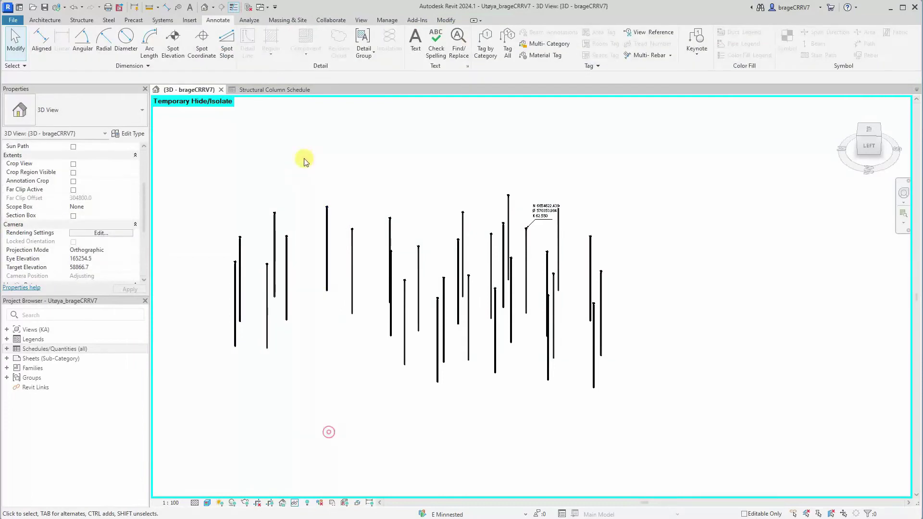
# Step: Add the Mark field to the Structural Column Schedule so each row shows its pile number
pyautogui.click(275, 89)
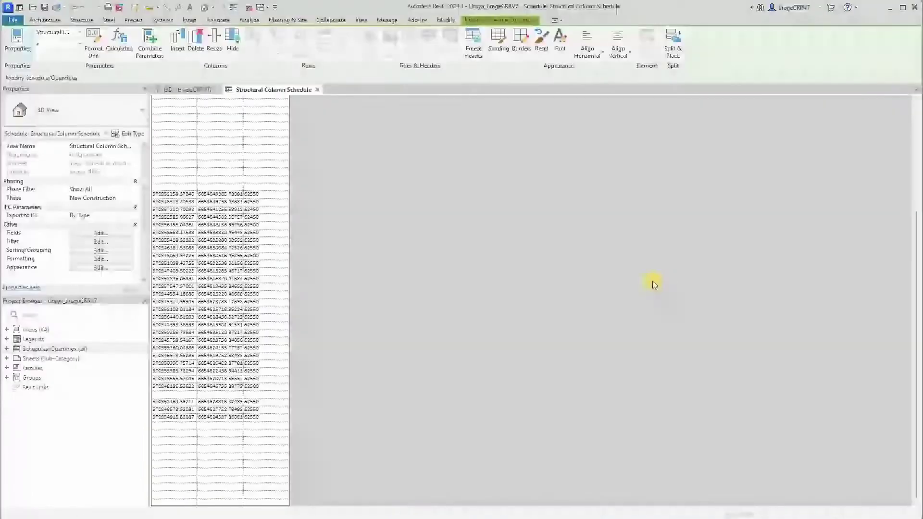
pyautogui.click(92, 234)
pyautogui.click(383, 266)
pyautogui.scroll(-1, 382, 267)
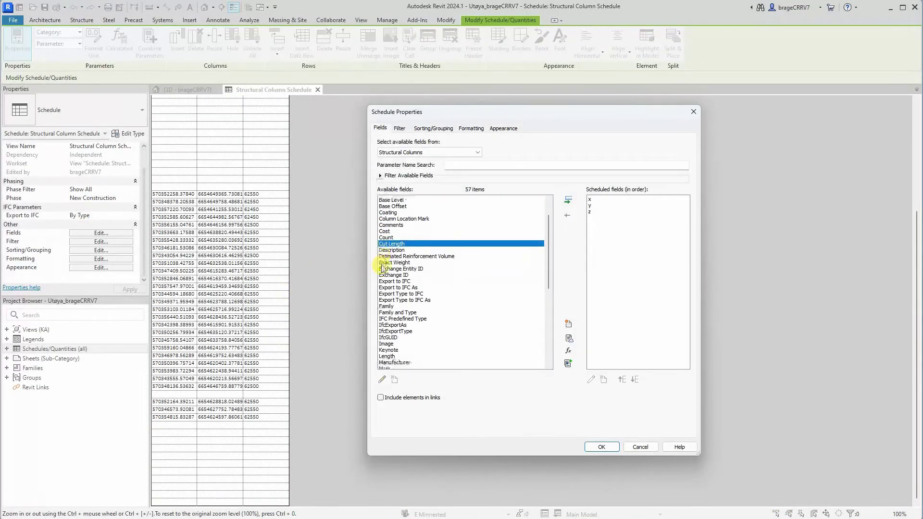
pyautogui.click(389, 369)
pyautogui.click(570, 200)
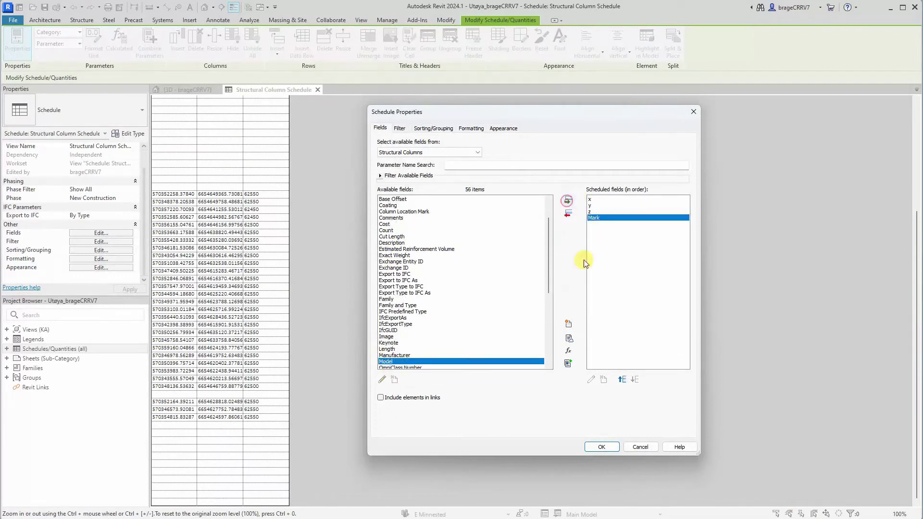
pyautogui.click(601, 446)
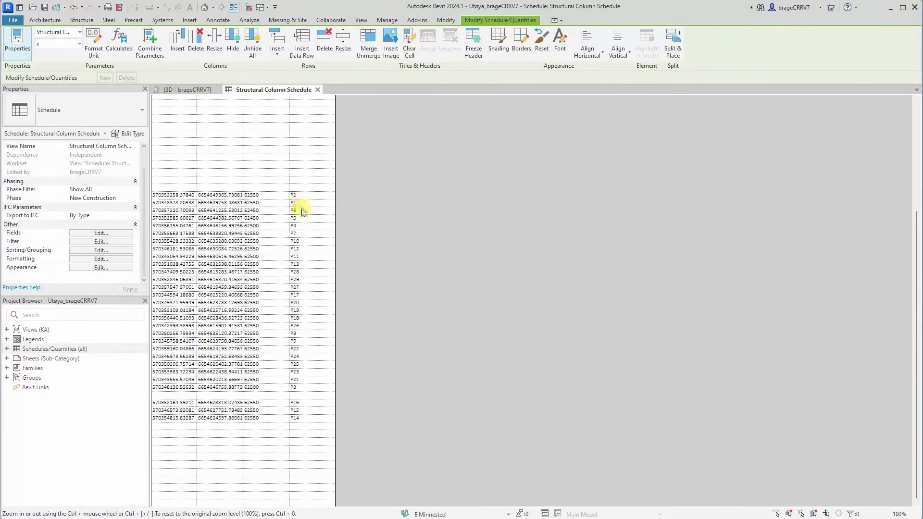
# Step: Reset Temporary Hide/Isolate in the 3D view so the full structure shows again
pyautogui.click(189, 90)
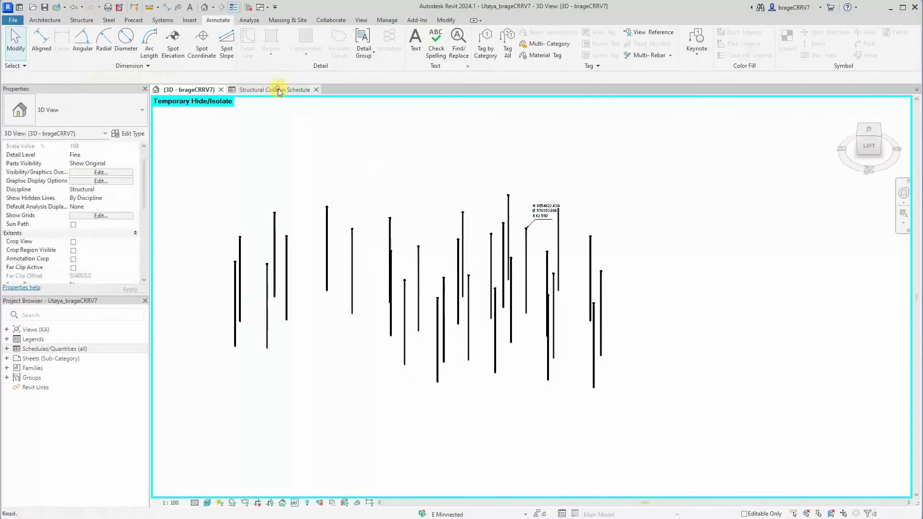
pyautogui.click(274, 89)
pyautogui.click(198, 90)
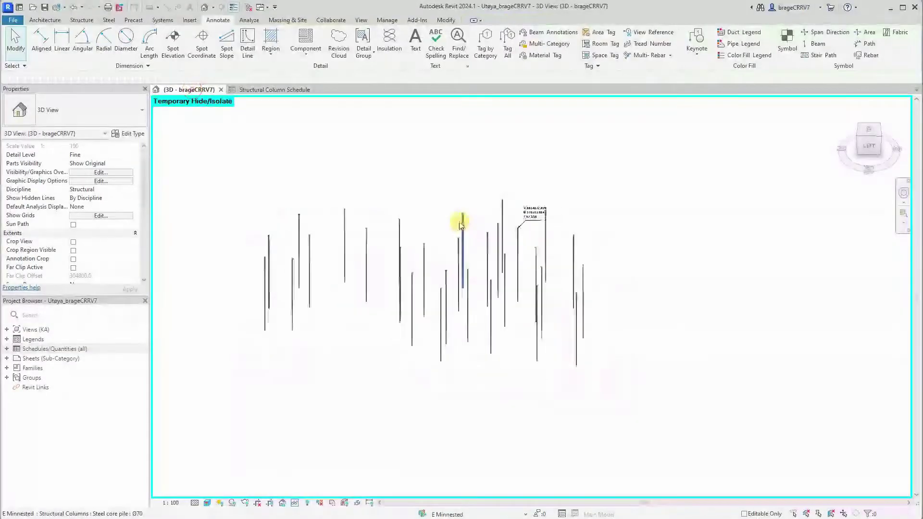
pyautogui.click(293, 504)
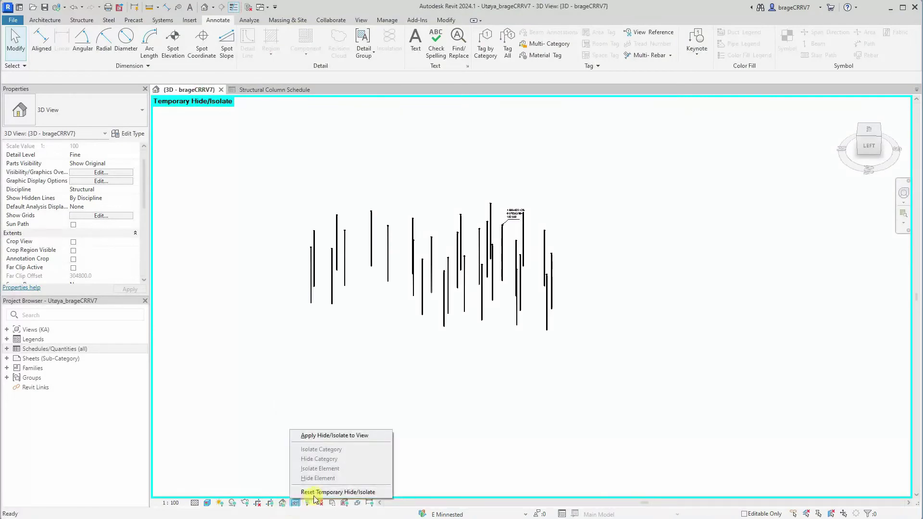
pyautogui.click(310, 492)
pyautogui.moveTo(295, 320)
pyautogui.keyDown('shift'); pyautogui.mouseDown(button='middle')
pyautogui.moveTo(359, 350)
pyautogui.moveTo(392, 346)
pyautogui.mouseUp(button='middle'); pyautogui.keyUp('shift')
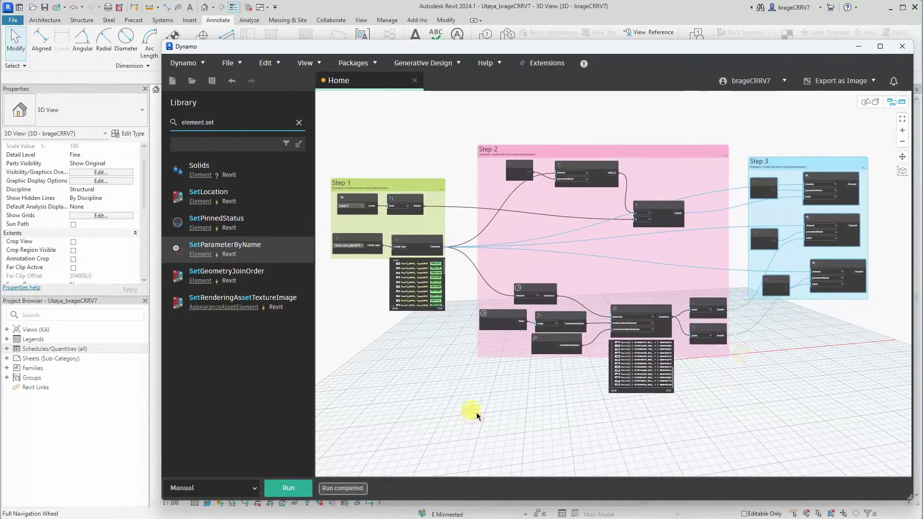
pyautogui.scroll(1, 502, 398)
pyautogui.scroll(1, 483, 380)
pyautogui.scroll(1, 483, 380)
pyautogui.scroll(-2, 483, 380)
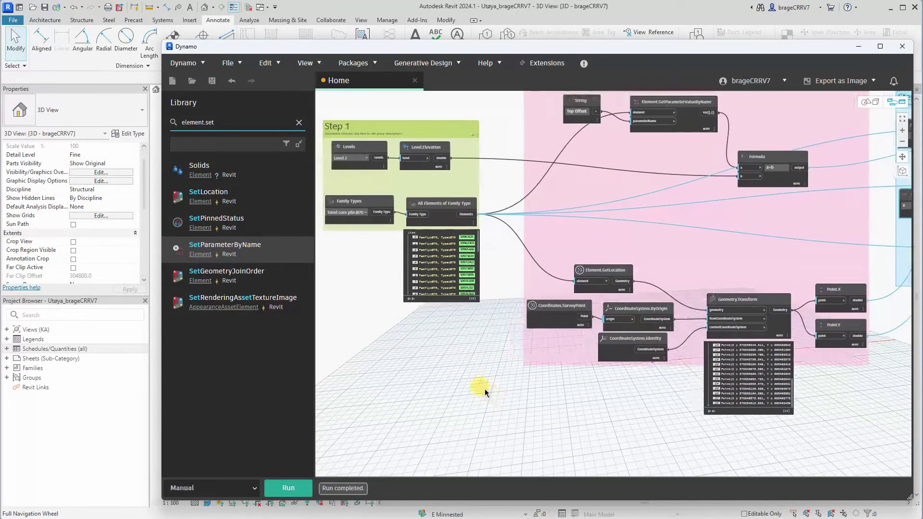
pyautogui.scroll(3, 403, 160)
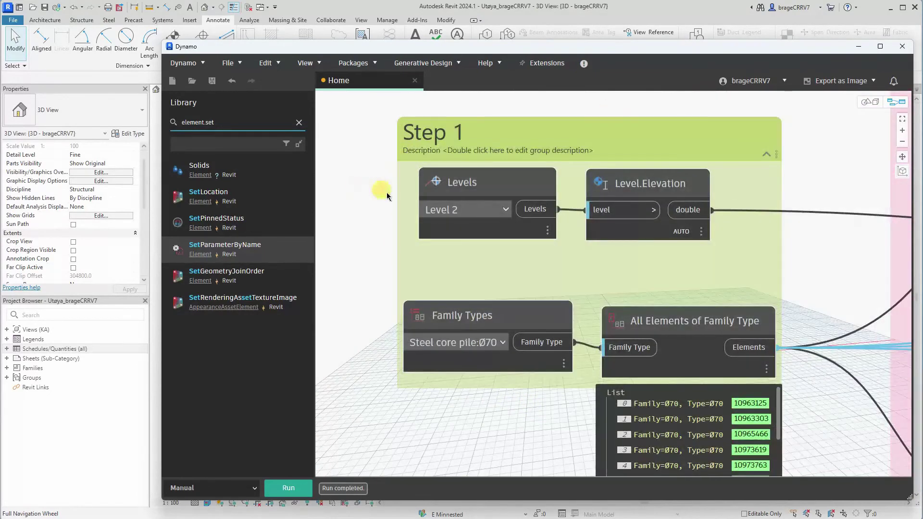
pyautogui.scroll(-1, 418, 191)
pyautogui.rightClick(454, 189)
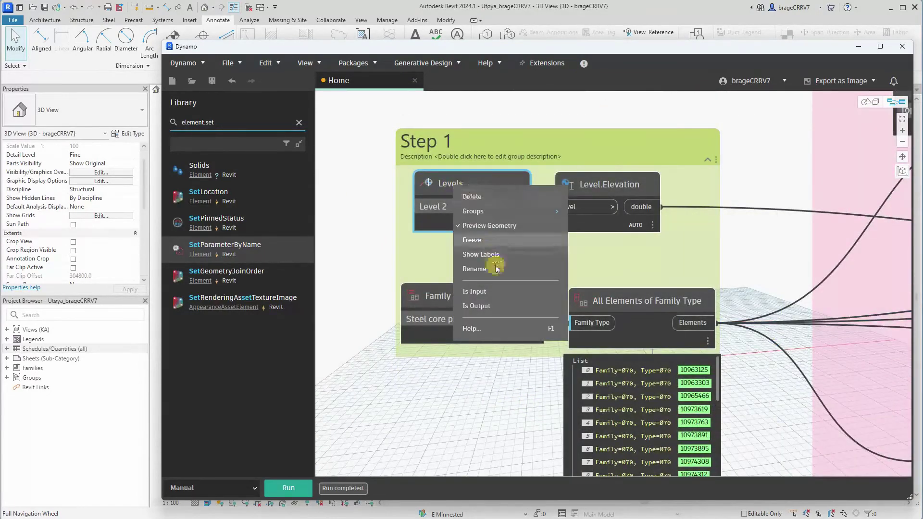
pyautogui.click(495, 290)
pyautogui.click(461, 296)
pyautogui.rightClick(458, 300)
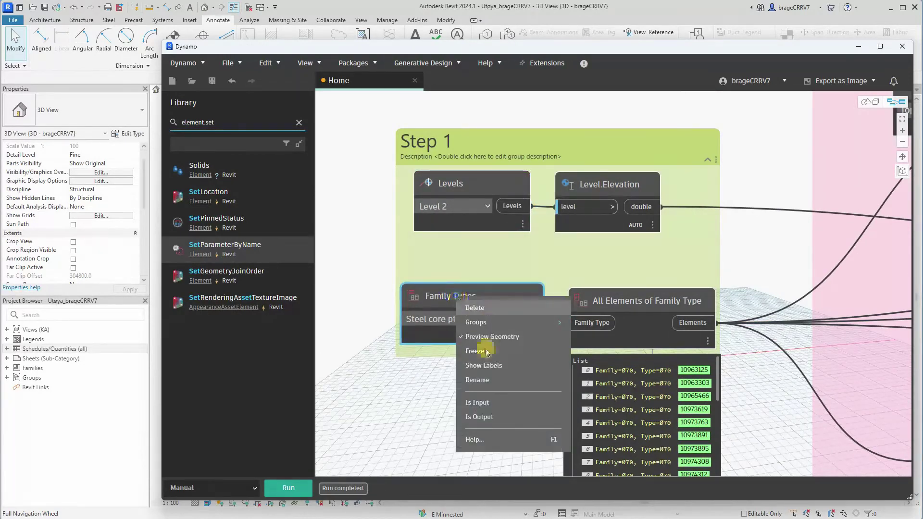
pyautogui.click(478, 402)
pyautogui.scroll(-1, 478, 411)
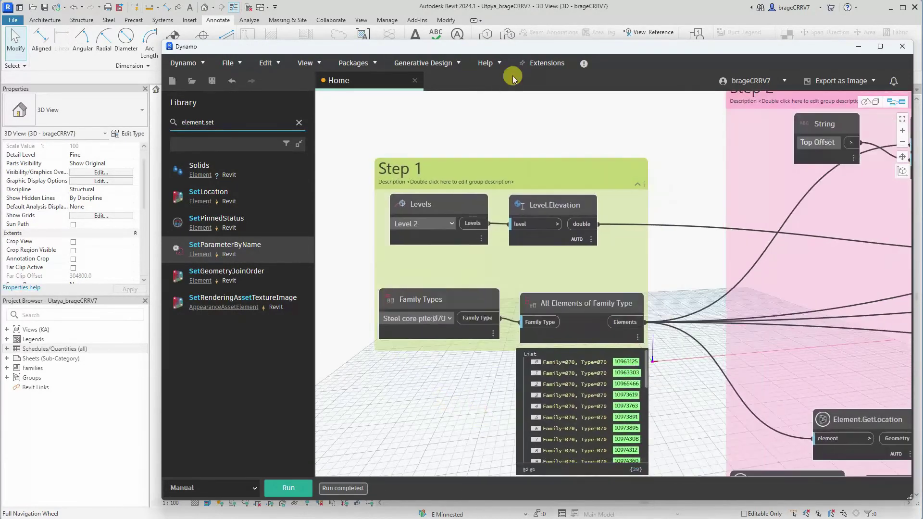
pyautogui.click(587, 150)
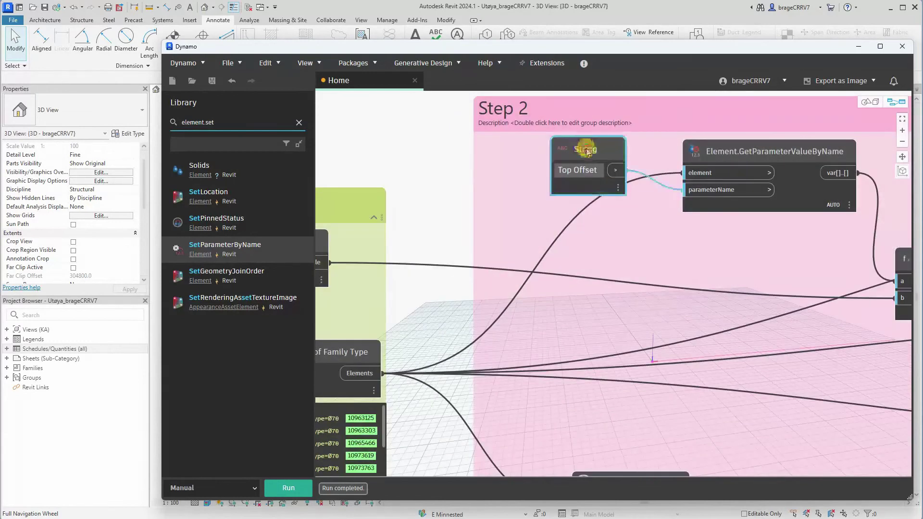
pyautogui.rightClick(586, 150)
pyautogui.click(432, 145)
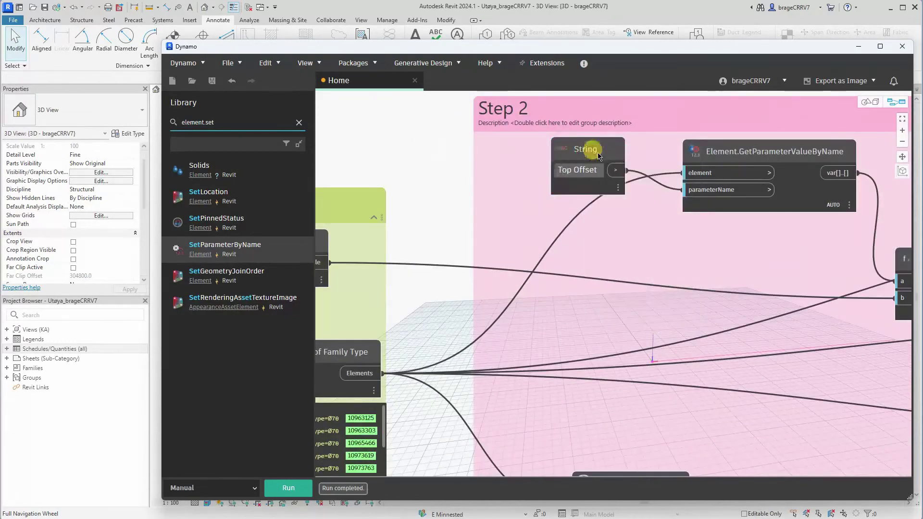
pyautogui.click(585, 169)
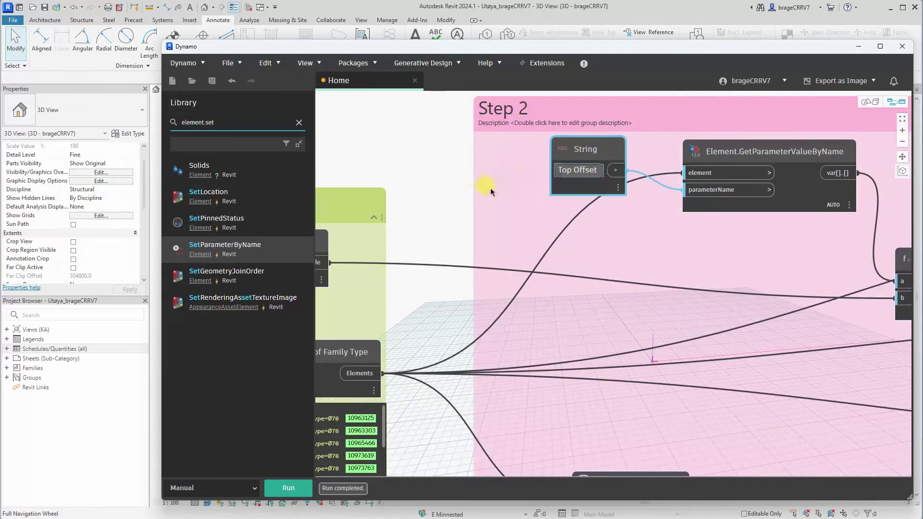
pyautogui.scroll(-3, 415, 122)
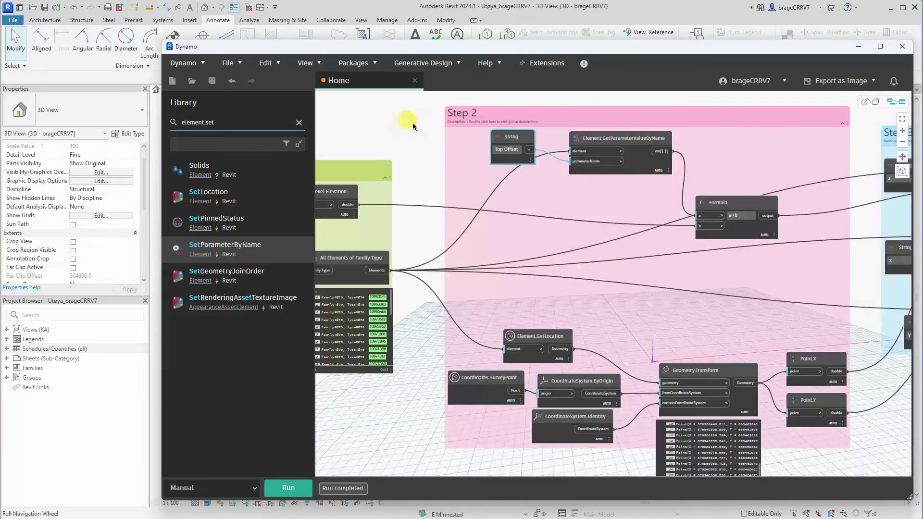
pyautogui.scroll(-2, 412, 122)
pyautogui.scroll(-2, 438, 313)
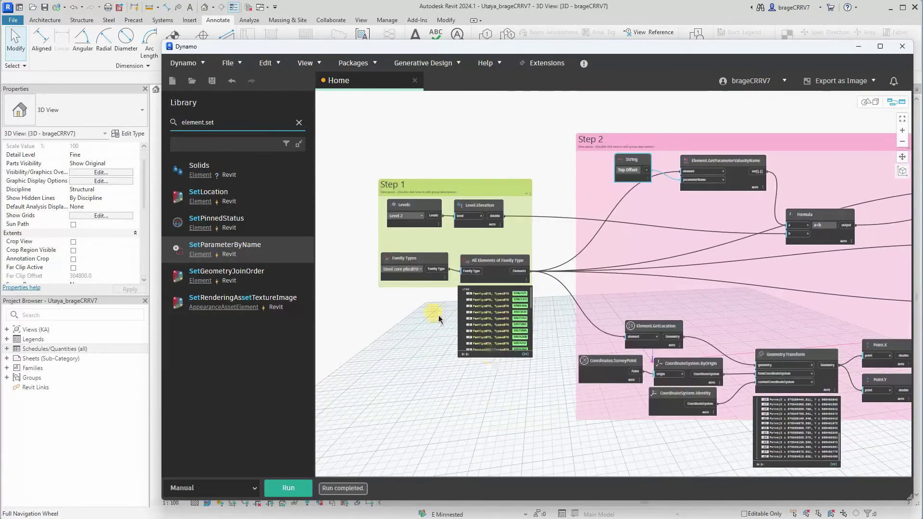
pyautogui.scroll(-3, 422, 144)
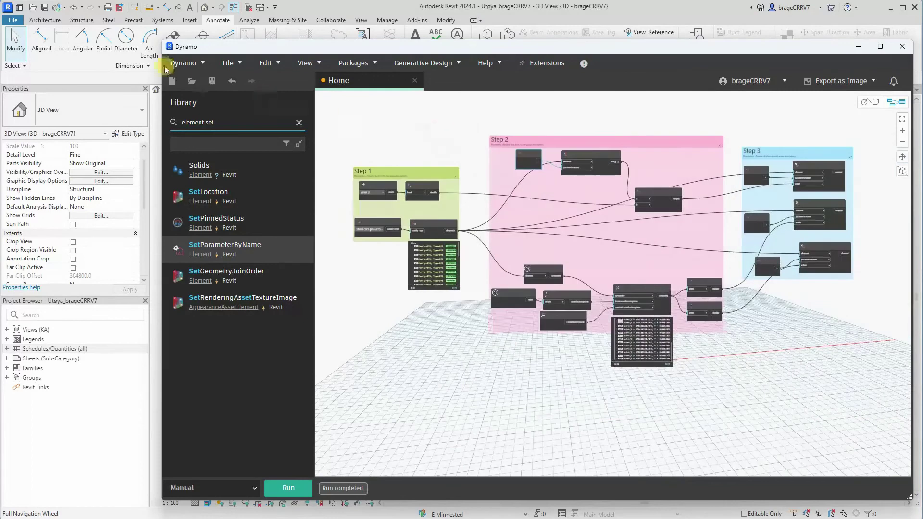
# Step: Save the Dynamo graph as ApplyC.dyn in the Skrivebord folder via Save As
pyautogui.click(184, 63)
pyautogui.click(218, 63)
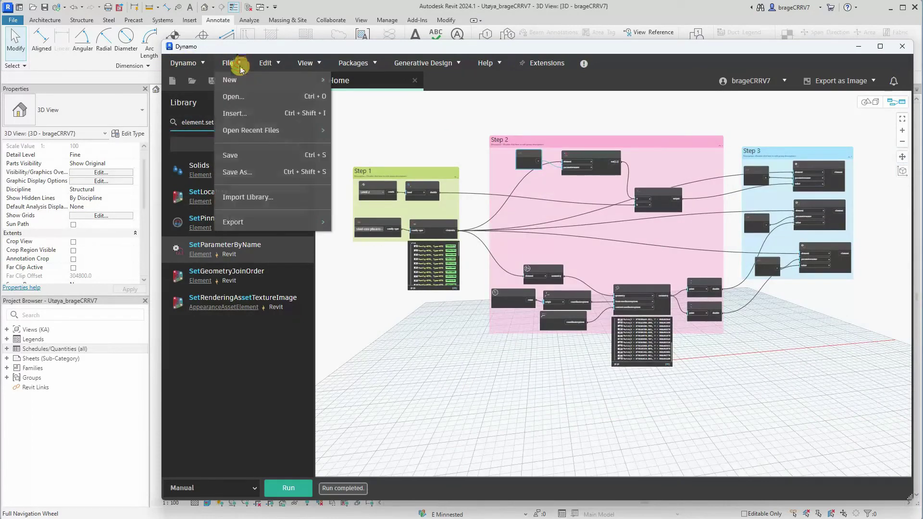
pyautogui.click(250, 173)
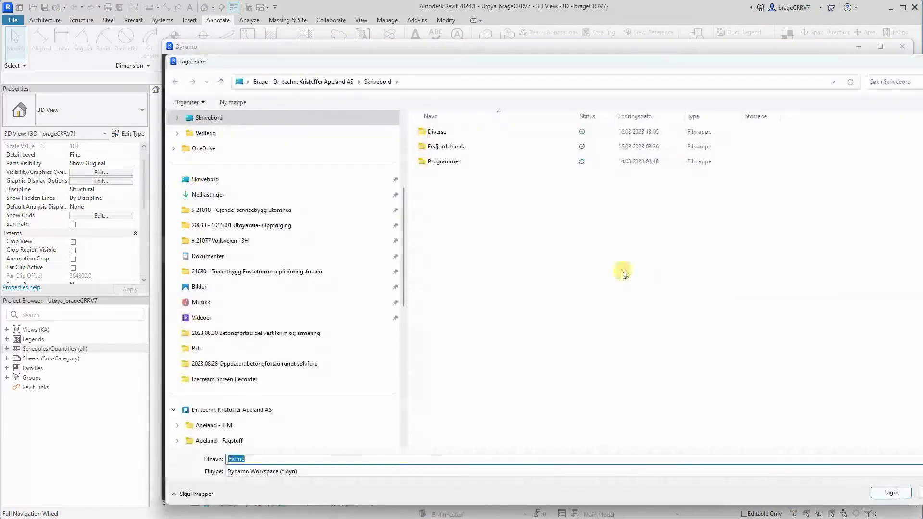
pyautogui.doubleClick(264, 457)
pyautogui.write('ApplyC')
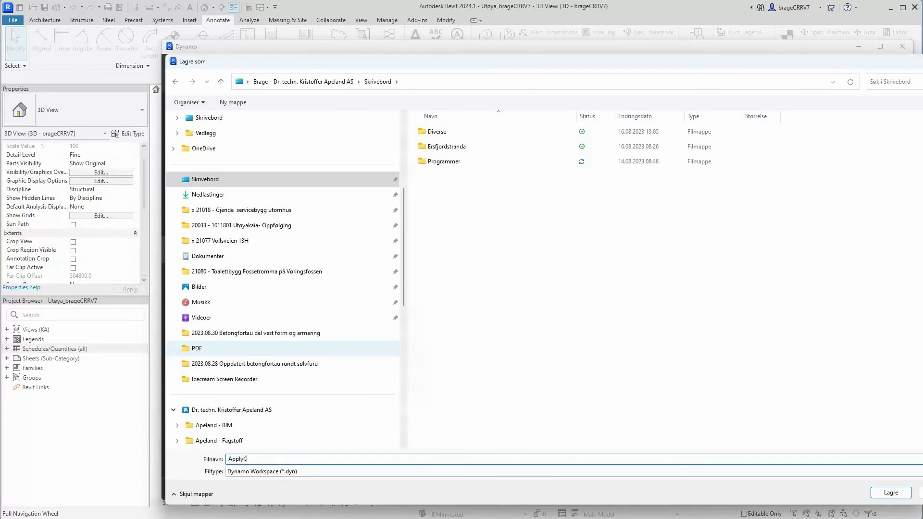
pyautogui.click(889, 493)
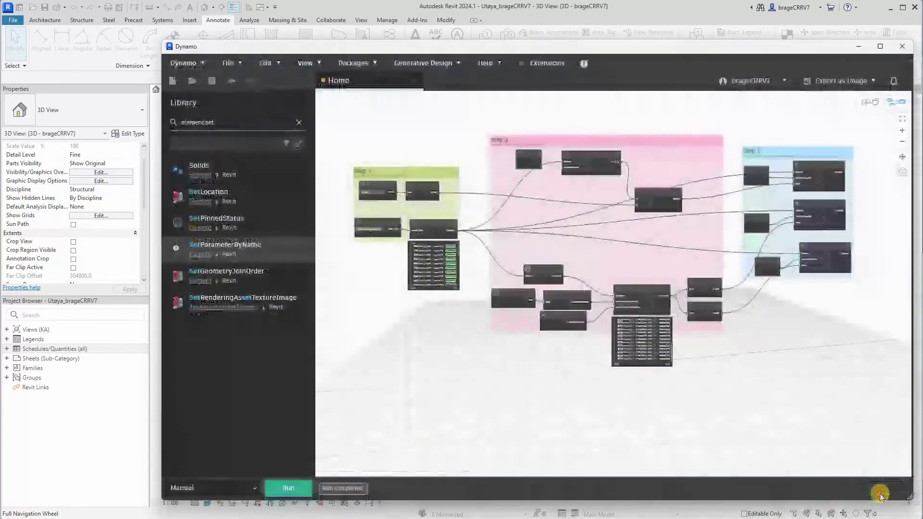
# Step: Close Dynamo and launch Dynamo Player from the Manage ribbon, listing the ApplyC script
pyautogui.click(885, 47)
pyautogui.scroll(2, 617, 381)
pyautogui.scroll(2, 666, 380)
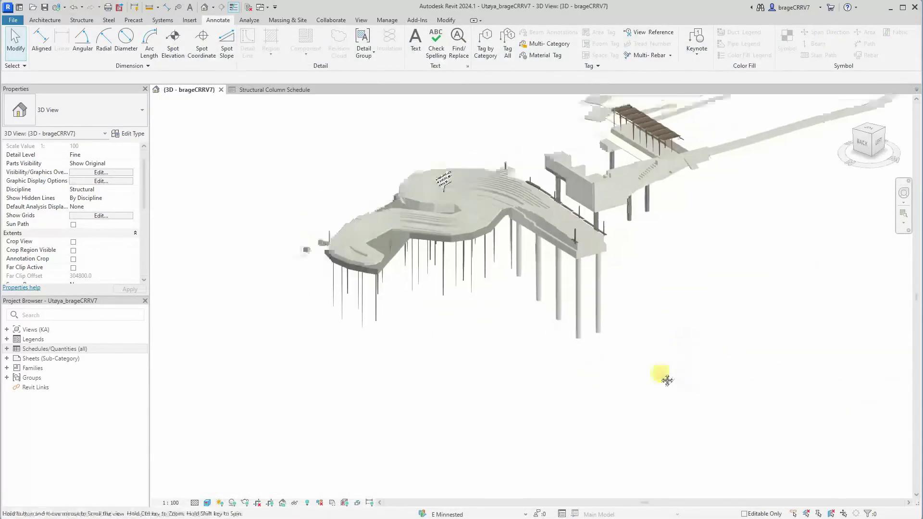
pyautogui.scroll(-2, 666, 381)
pyautogui.click(493, 332)
pyautogui.scroll(2, 650, 377)
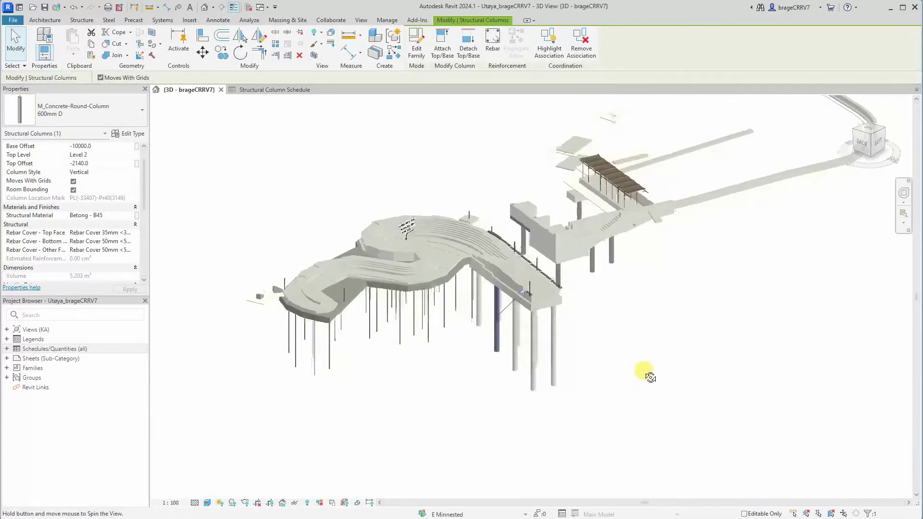
pyautogui.moveTo(650, 377)
pyautogui.keyDown('shift'); pyautogui.mouseDown(button='middle')
pyautogui.moveTo(526, 371)
pyautogui.moveTo(614, 380)
pyautogui.mouseUp(button='middle'); pyautogui.keyUp('shift')
pyautogui.click(472, 368)
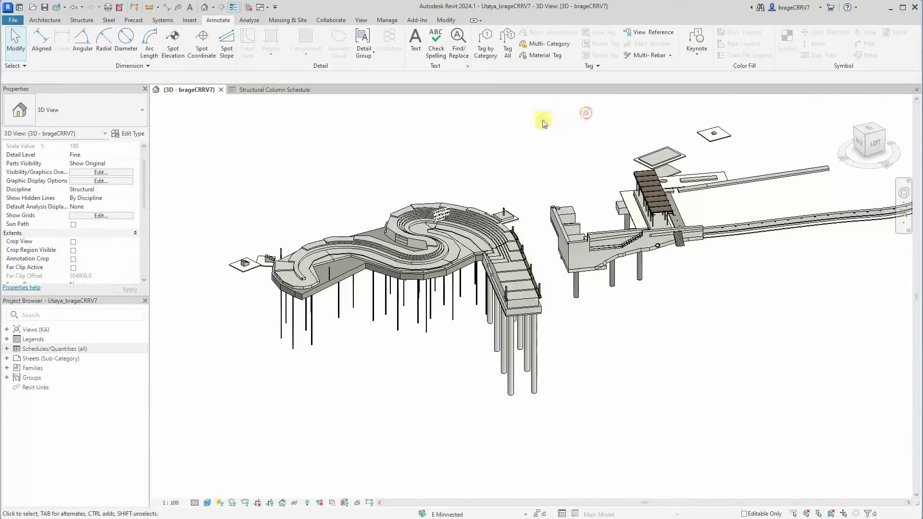
pyautogui.click(389, 21)
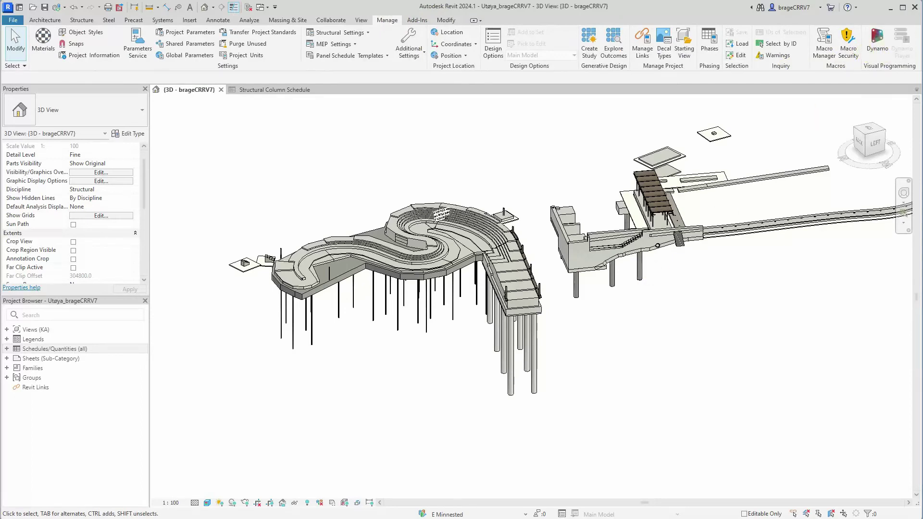
pyautogui.moveTo(541, 134); pyautogui.dragTo(337, 109)
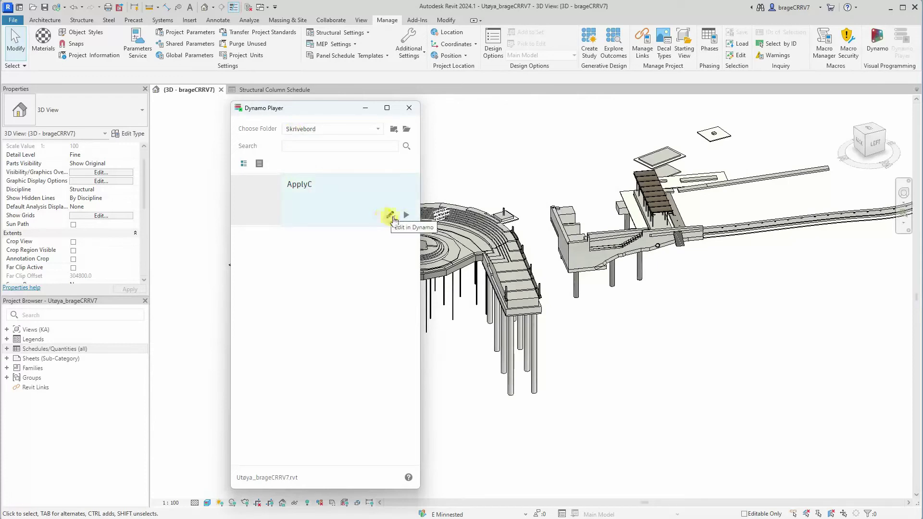
# Step: Load ApplyC's inputs in Dynamo Player and set Family Types to M_Concrete-Round-Column
pyautogui.click(315, 199)
pyautogui.moveTo(328, 108); pyautogui.dragTo(346, 108)
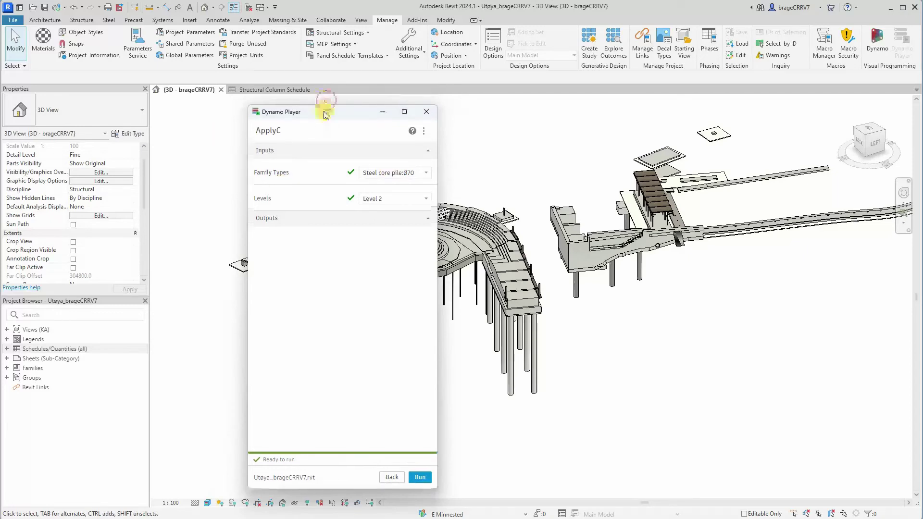
pyautogui.moveTo(330, 104)
pyautogui.mouseDown()
pyautogui.moveTo(678, 154)
pyautogui.moveTo(741, 112)
pyautogui.mouseUp()
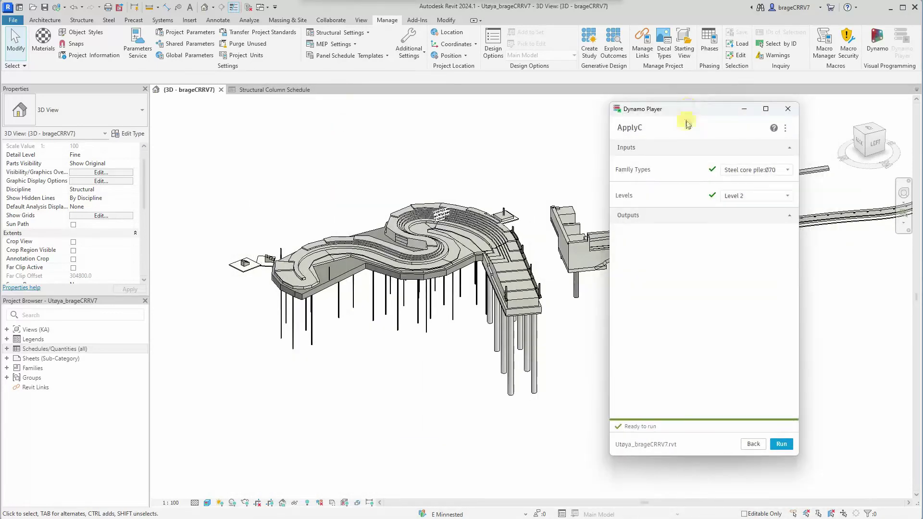
pyautogui.click(507, 365)
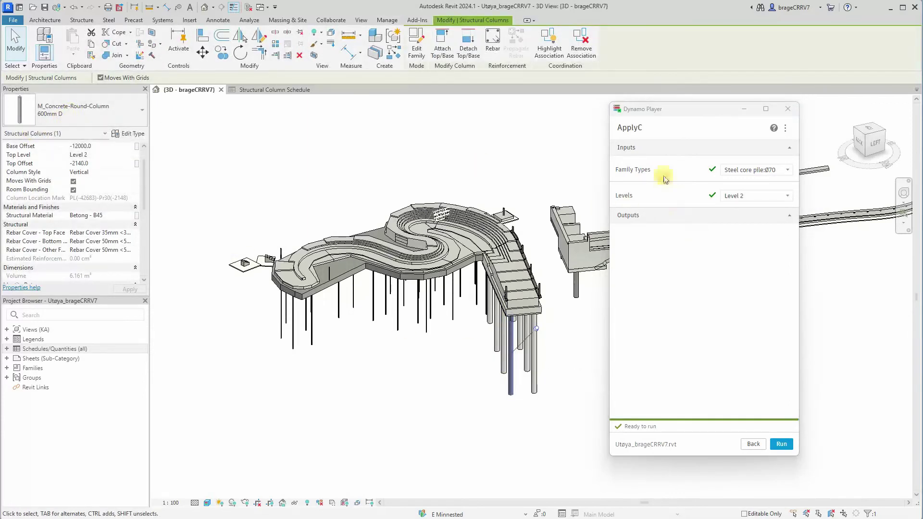
pyautogui.click(779, 170)
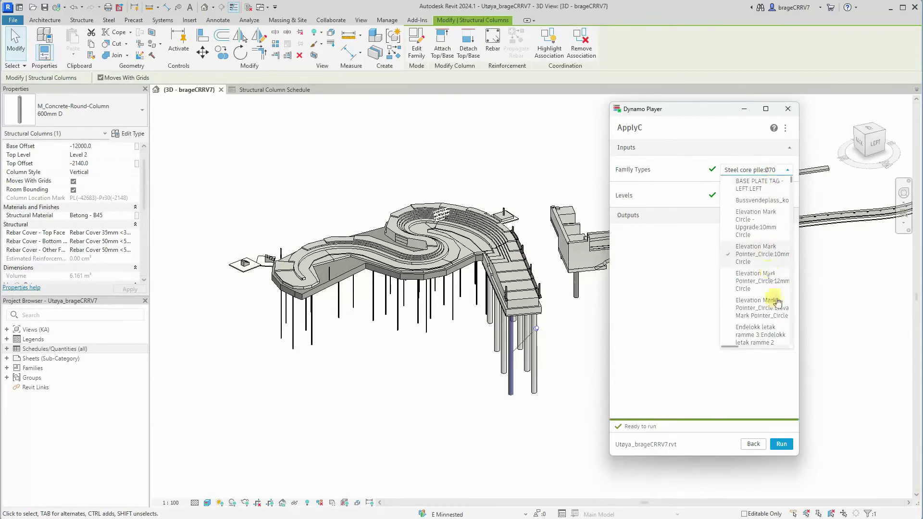
pyautogui.scroll(-3, 770, 267)
pyautogui.scroll(-3, 770, 267)
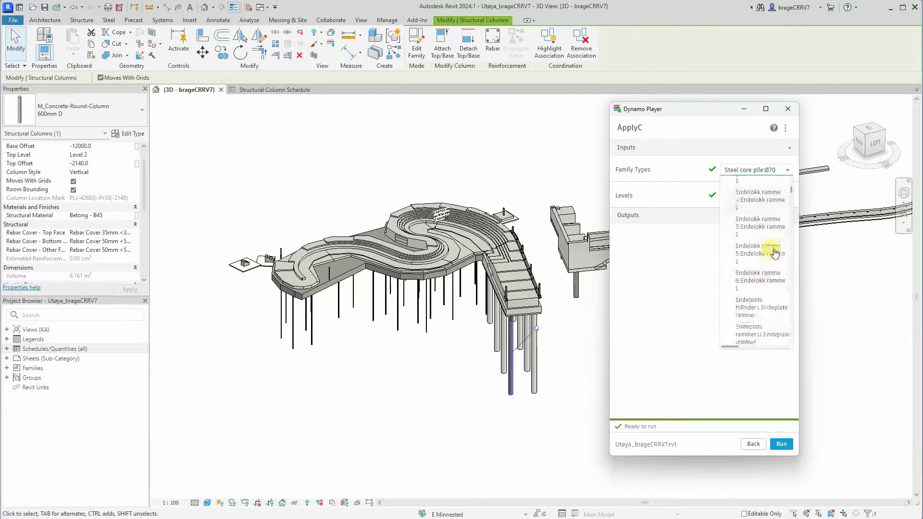
pyautogui.scroll(-3, 772, 260)
pyautogui.scroll(-2, 772, 258)
pyautogui.scroll(-2, 772, 257)
pyautogui.scroll(-2, 771, 257)
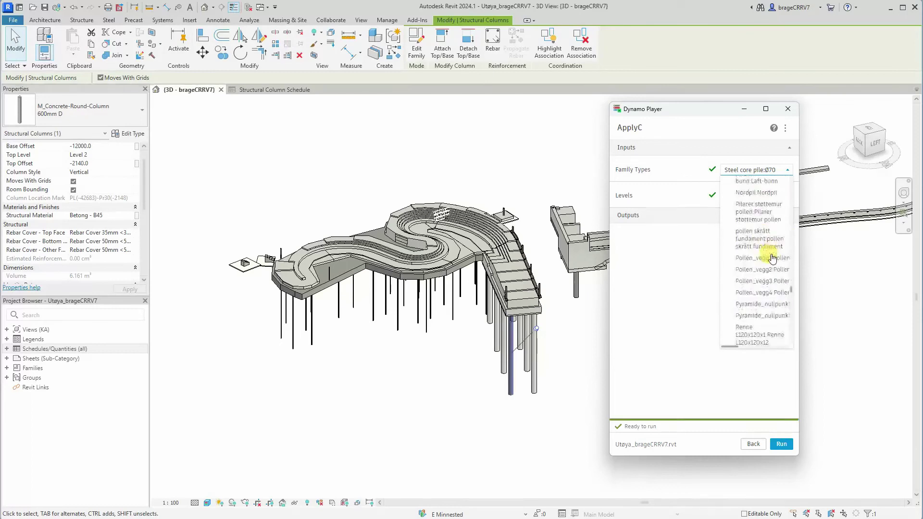
pyautogui.scroll(-2, 772, 258)
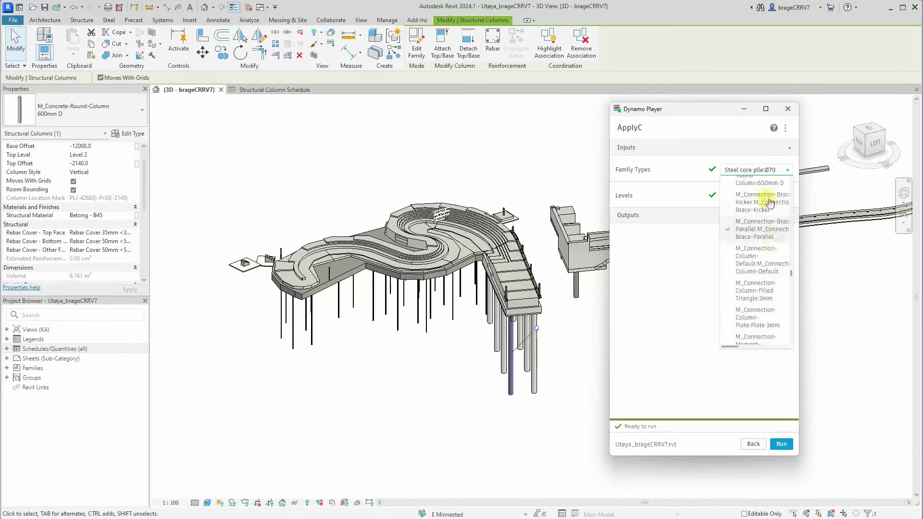
pyautogui.scroll(1, 771, 245)
pyautogui.scroll(1, 770, 234)
pyautogui.click(763, 234)
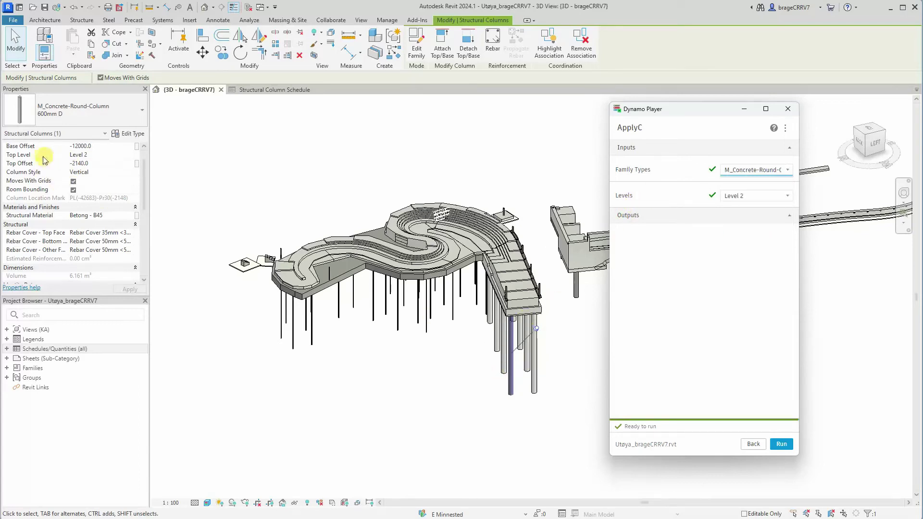
# Step: Run ApplyC so the concrete round columns receive x, y and z values
pyautogui.click(781, 449)
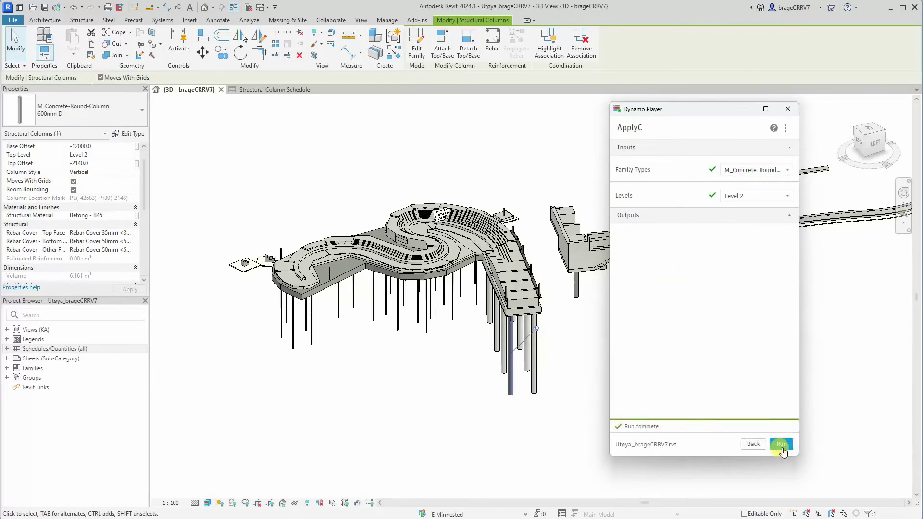
pyautogui.scroll(-3, 119, 252)
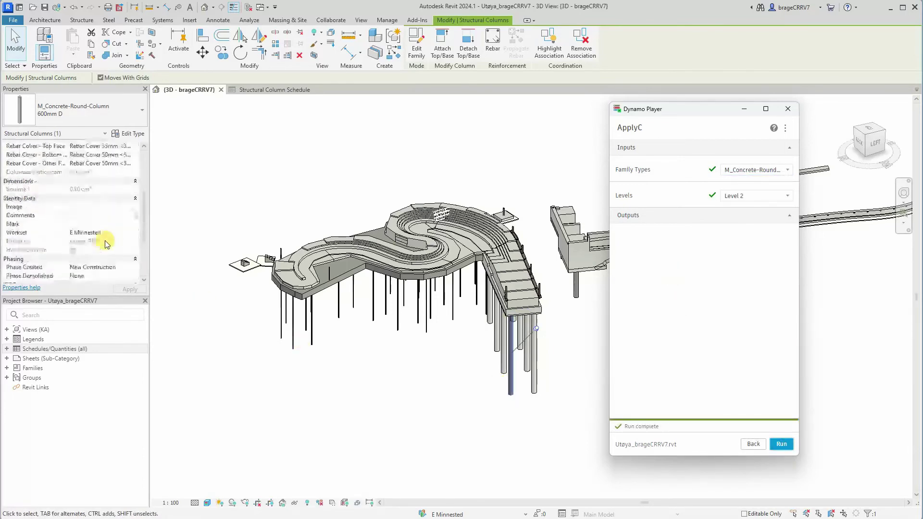
pyautogui.scroll(-3, 104, 243)
pyautogui.scroll(-2, 105, 243)
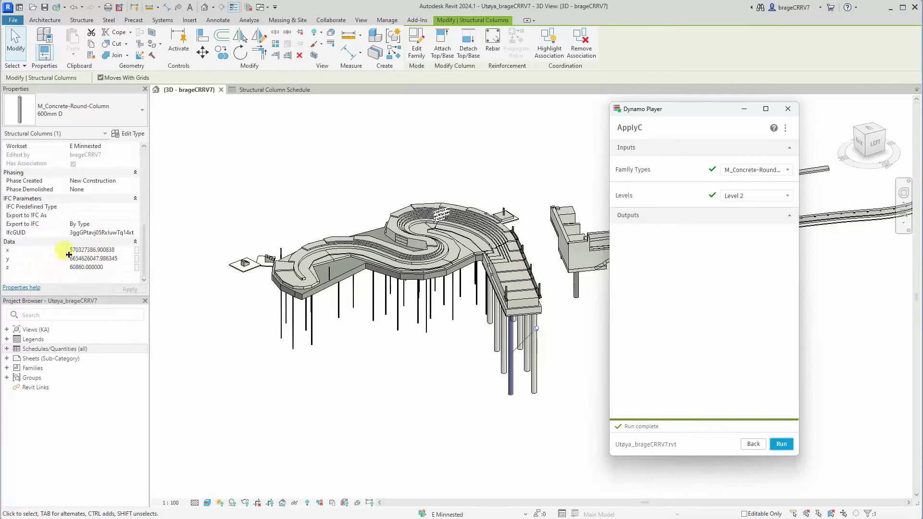
pyautogui.keyDown('shift'); pyautogui.moveTo(501, 392); pyautogui.dragTo(514, 390, button='middle'); pyautogui.keyUp('shift')
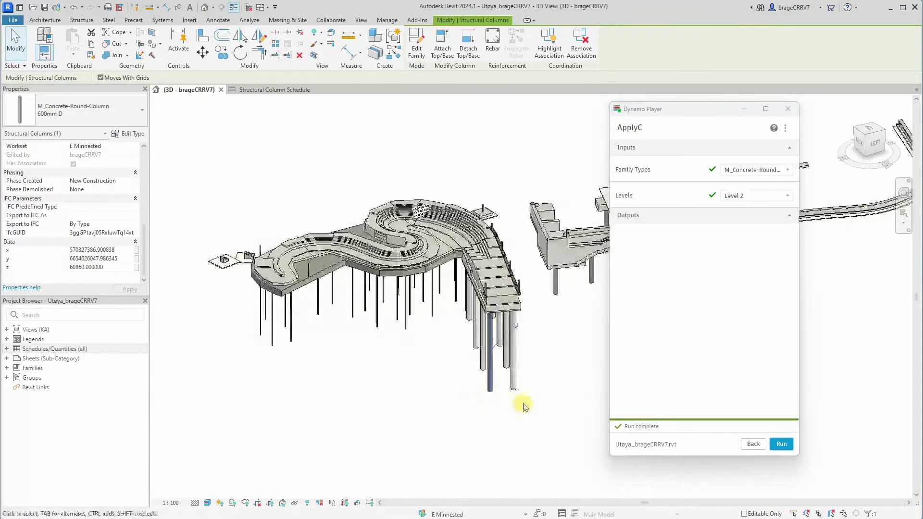